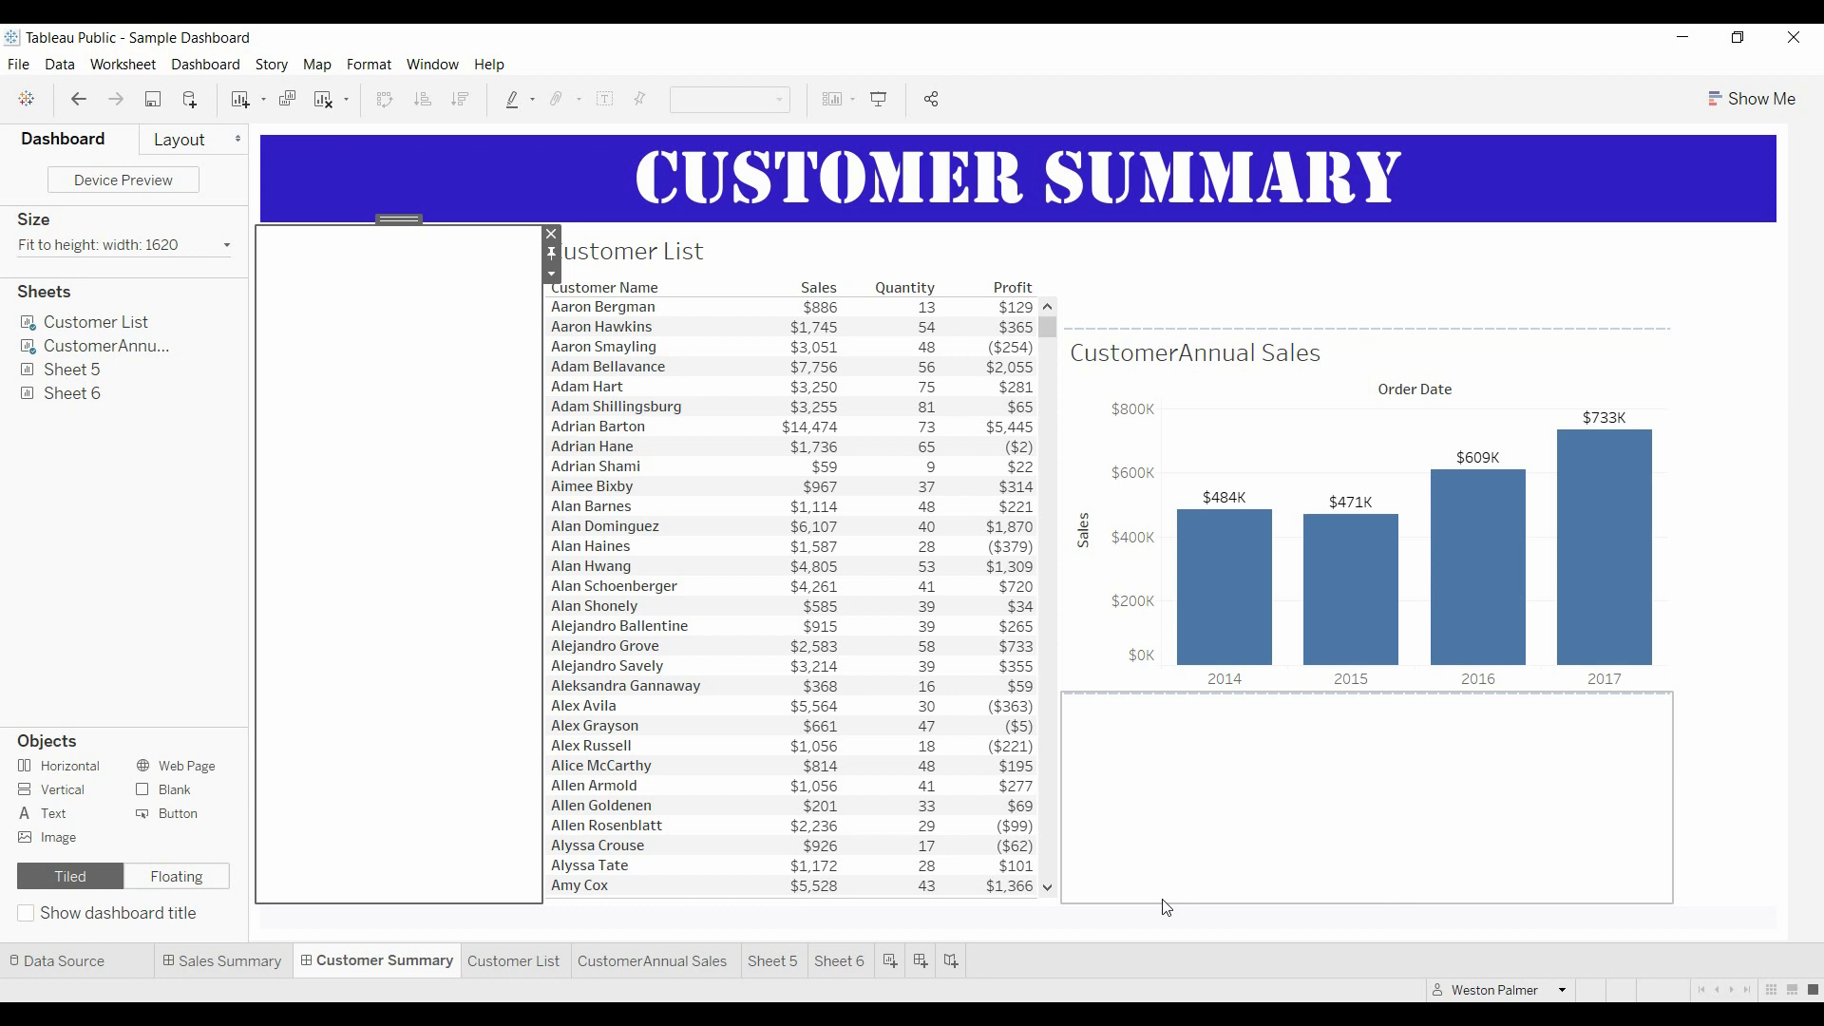
Delete the empty container under the CustomerAnnual Sales chart, then check the list and bar tooltips.
key("Delete")
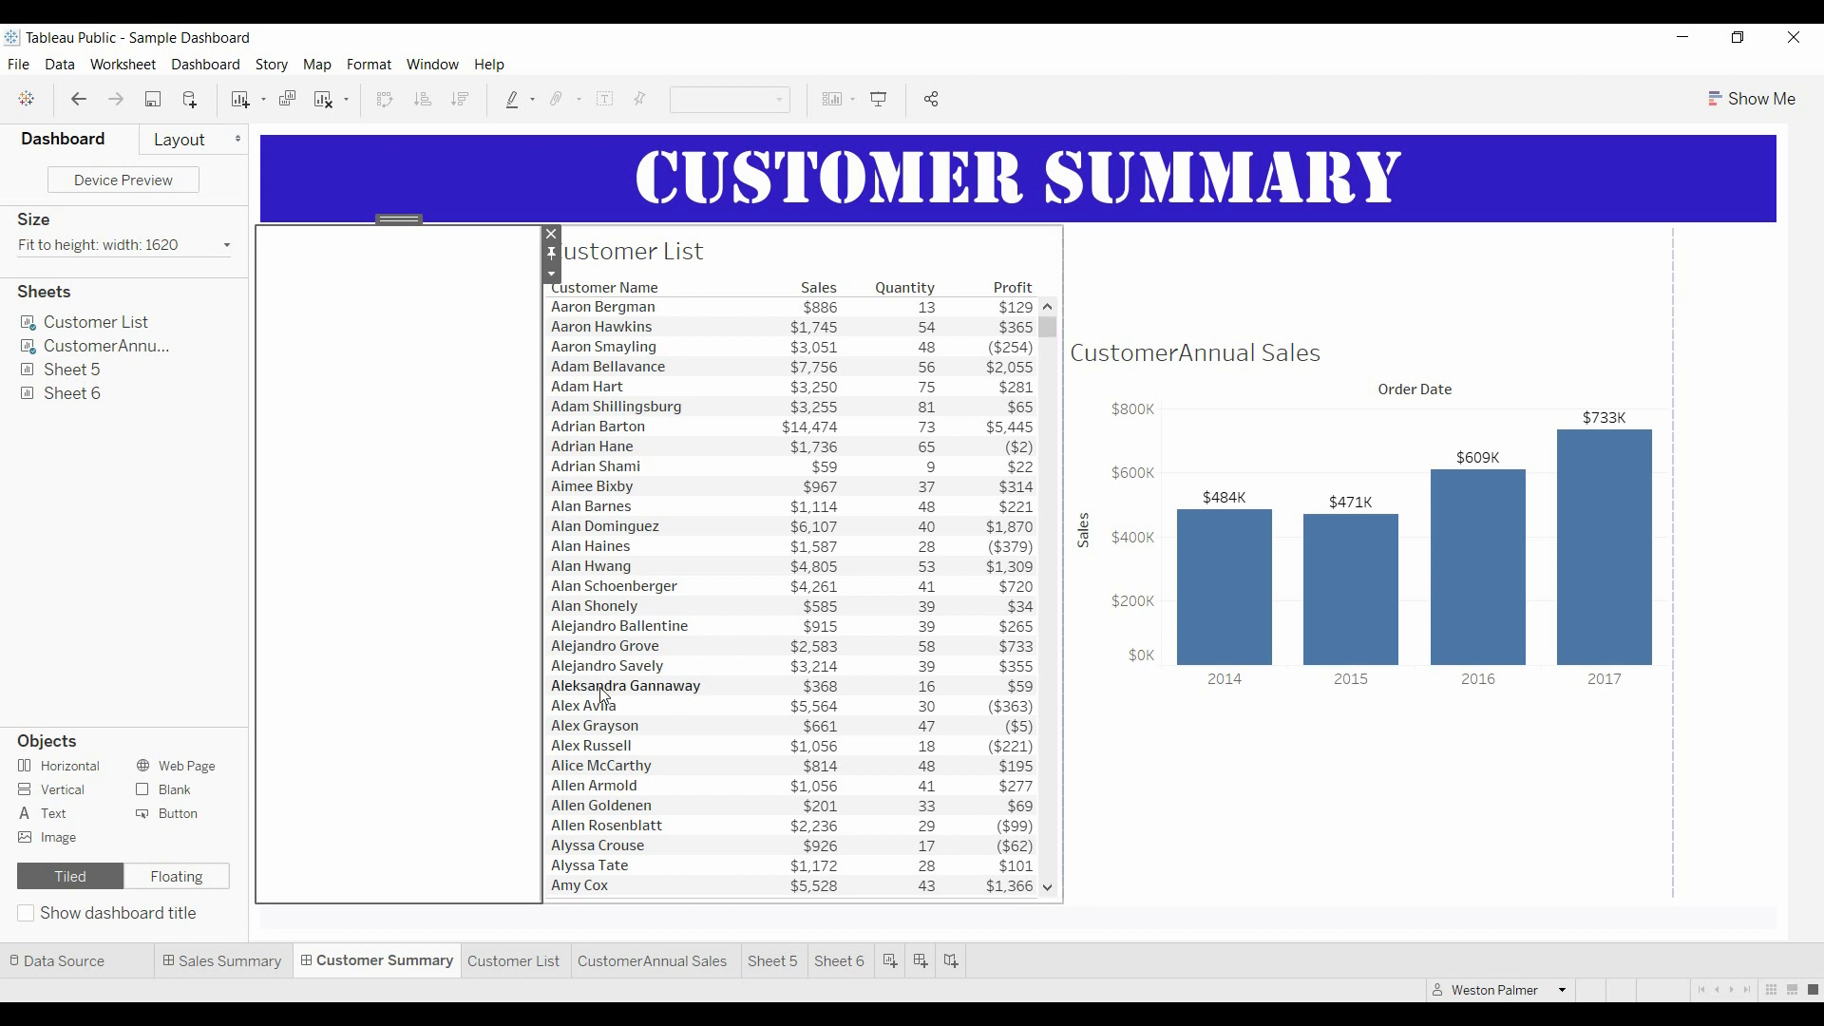
mouse_move(800, 617)
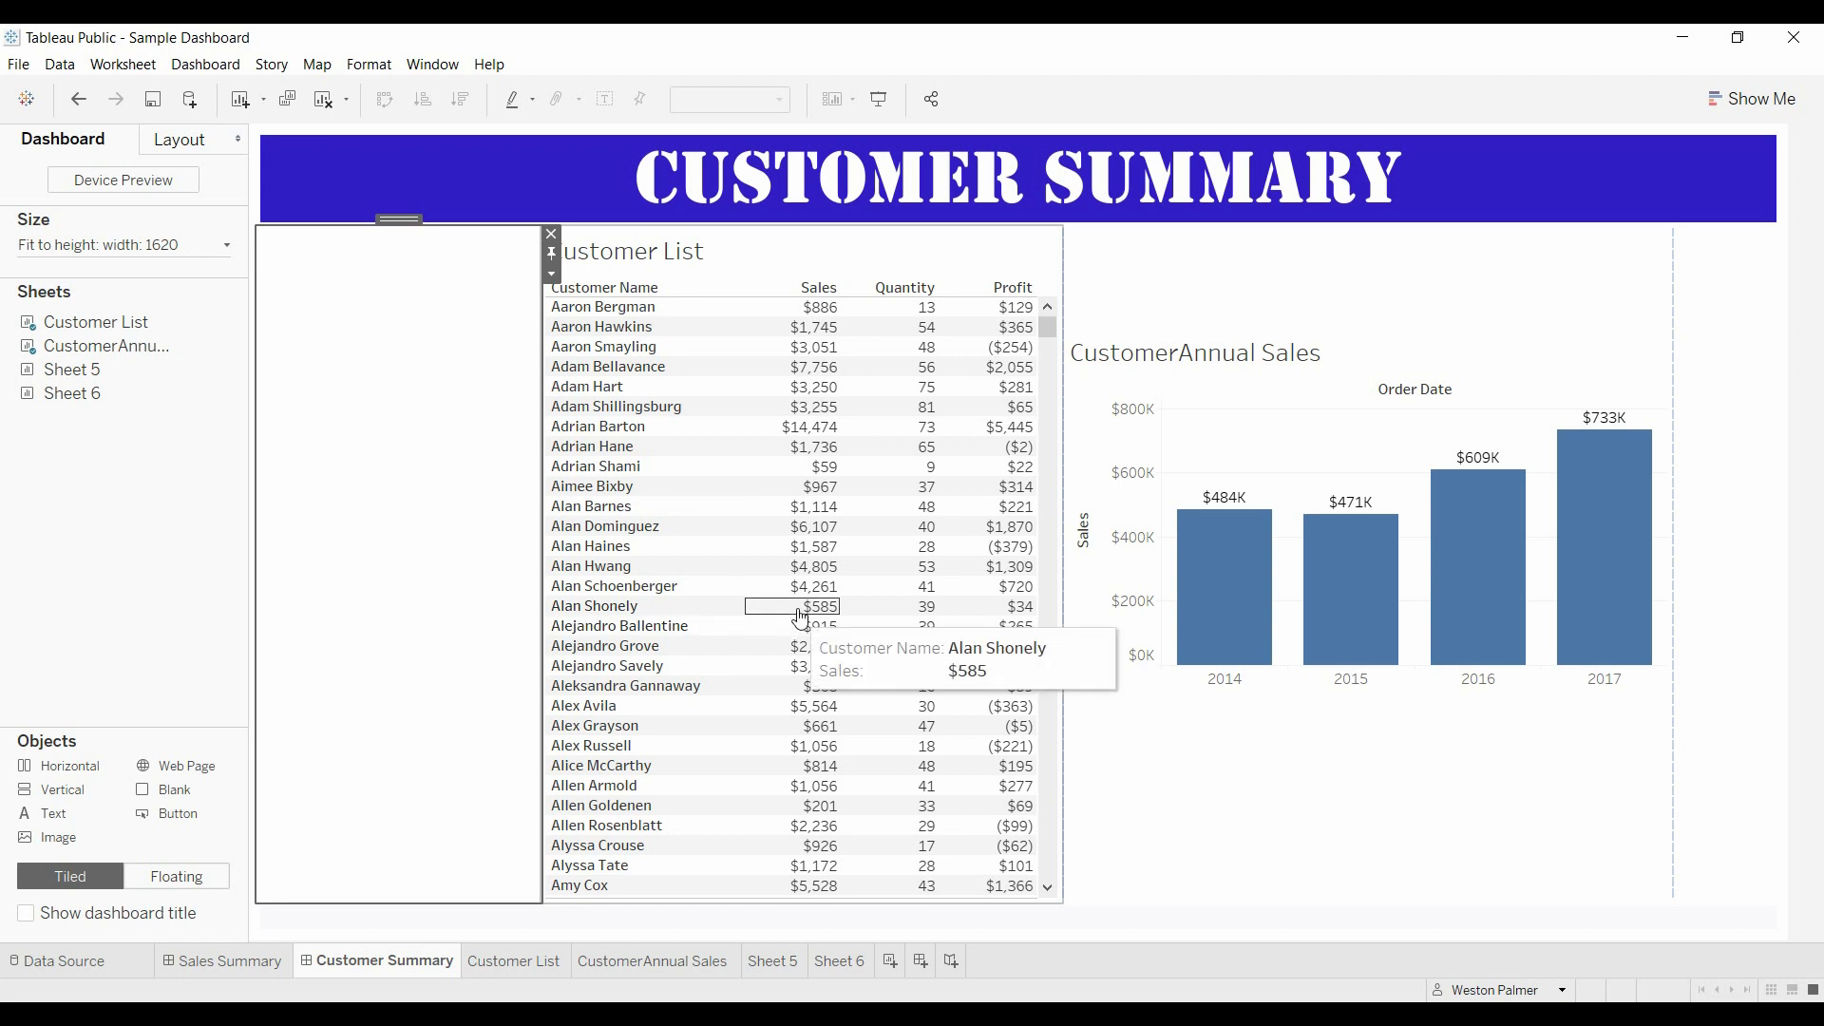
mouse_move(1569, 628)
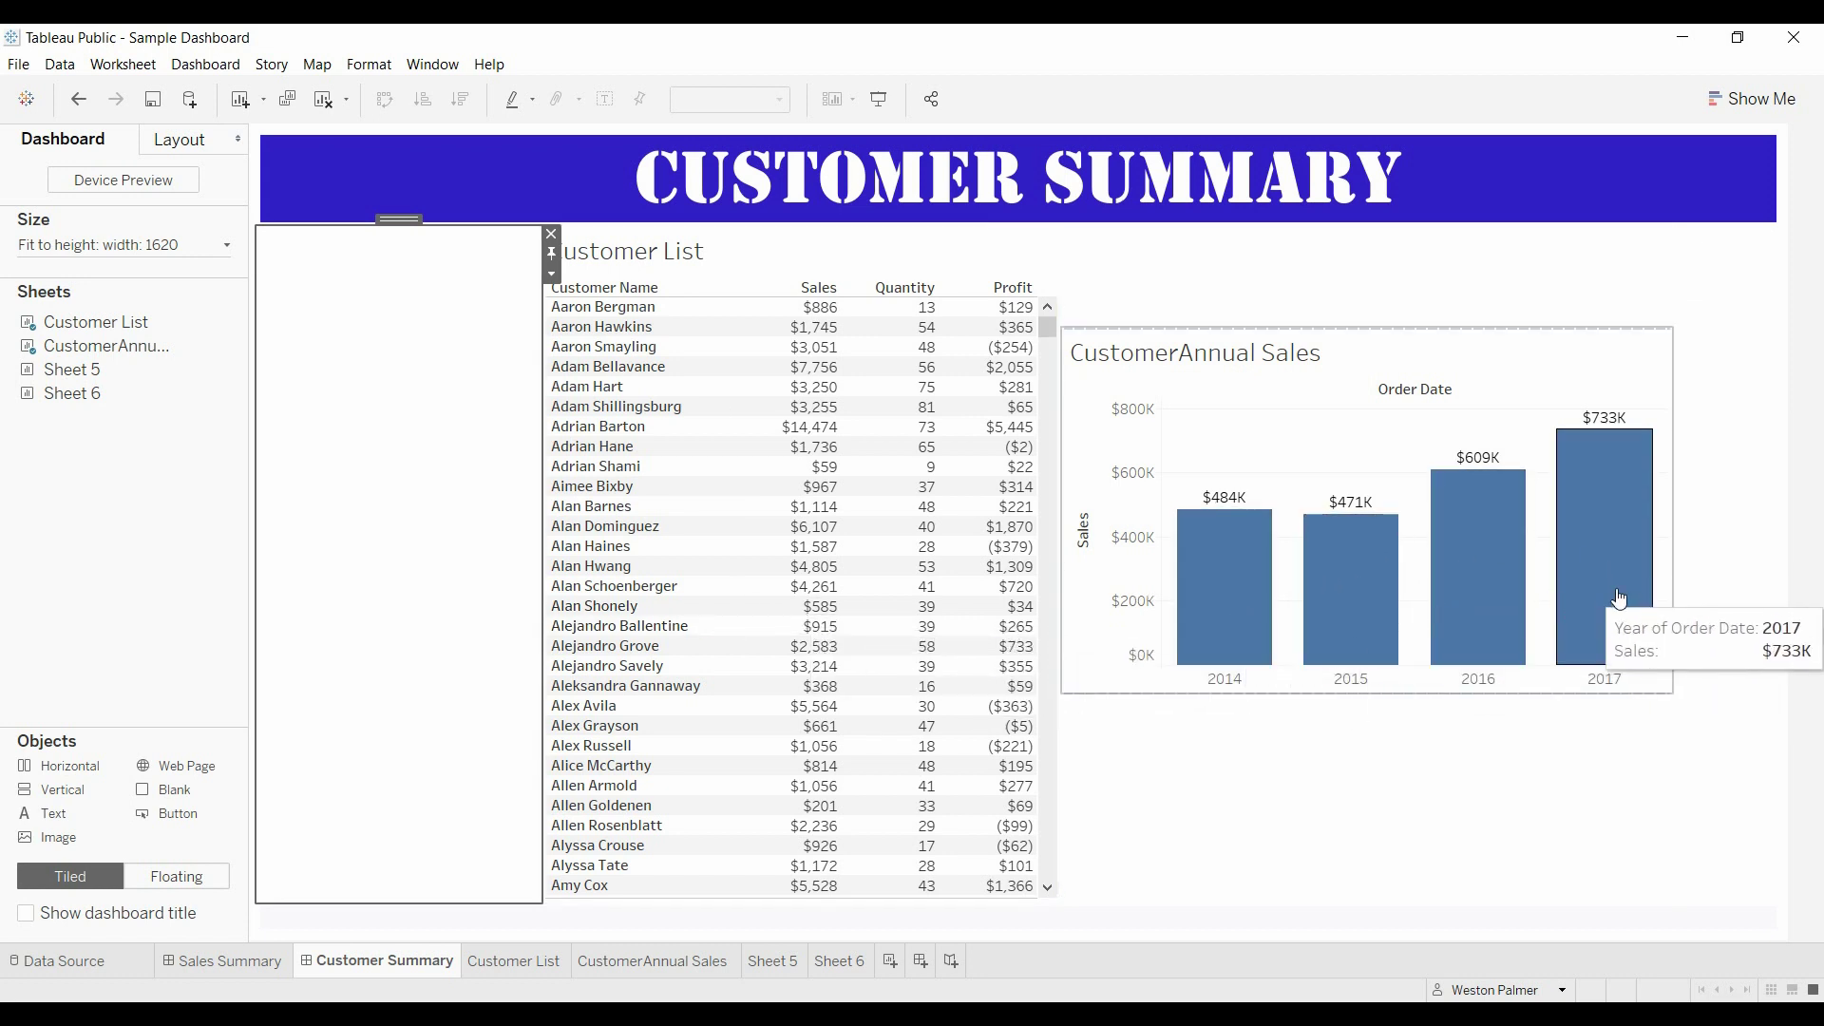
mouse_move(825, 530)
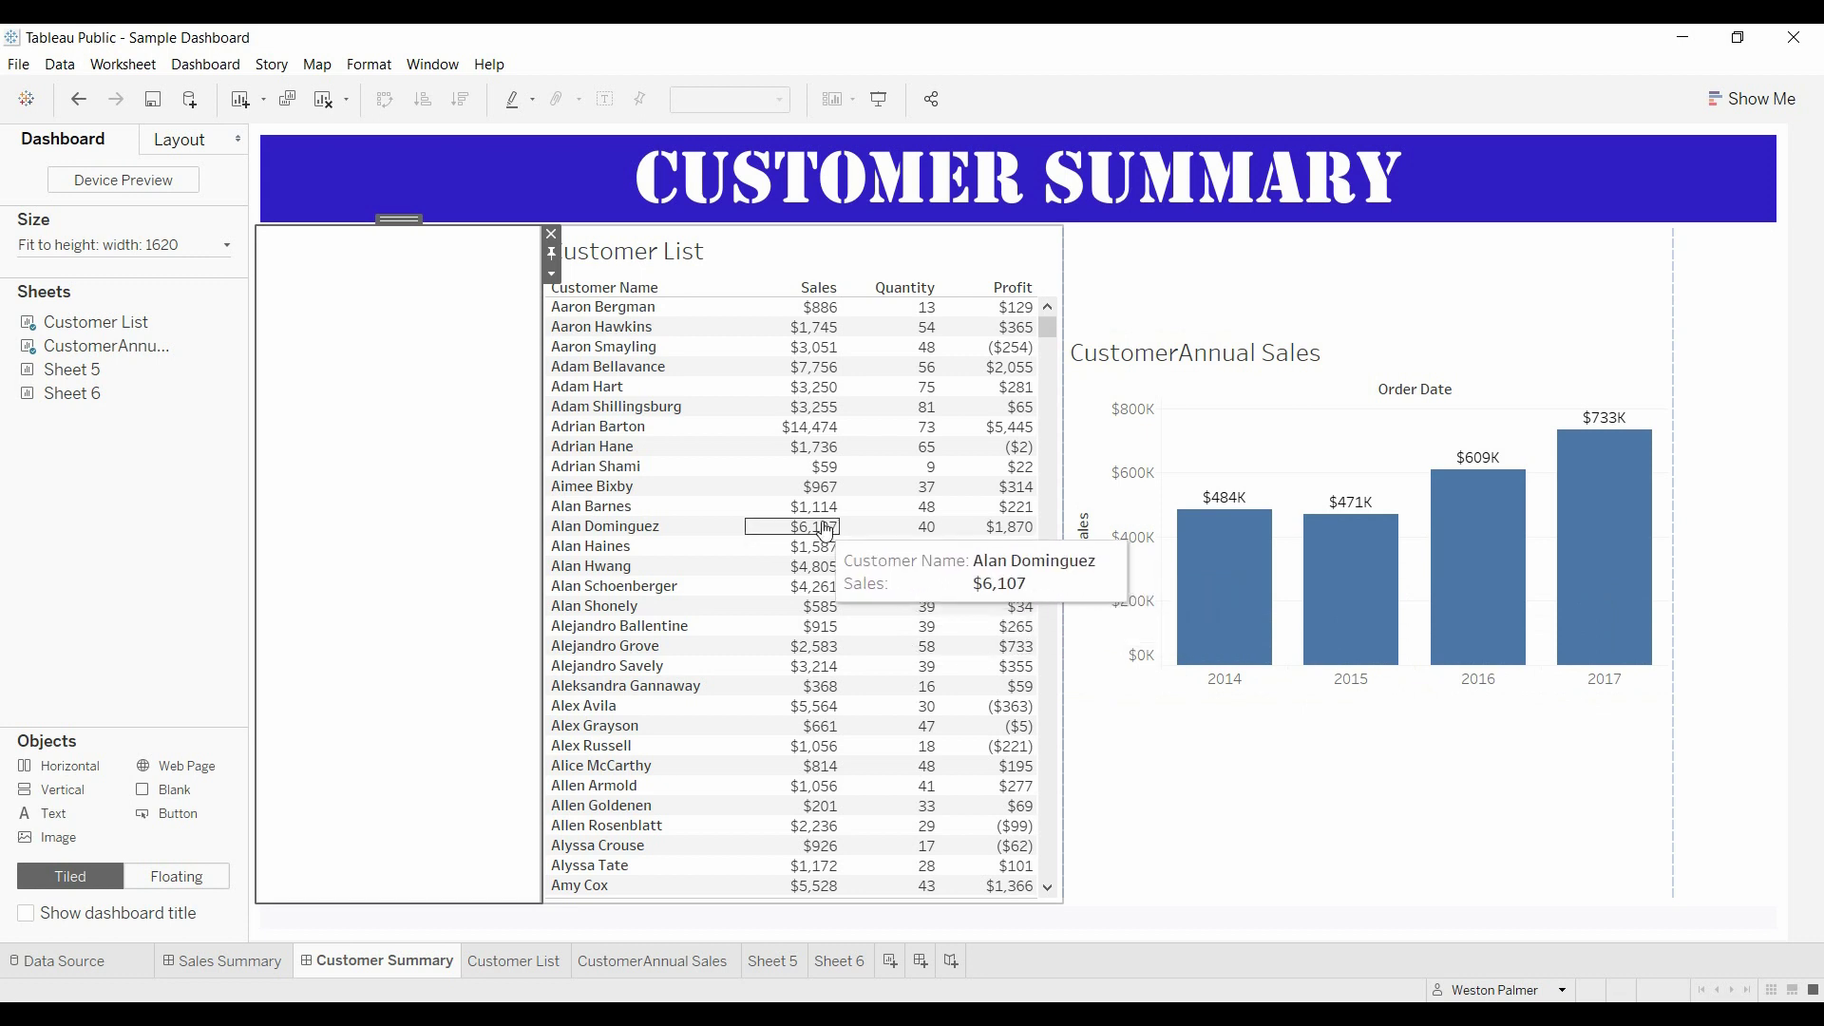
mouse_move(1377, 575)
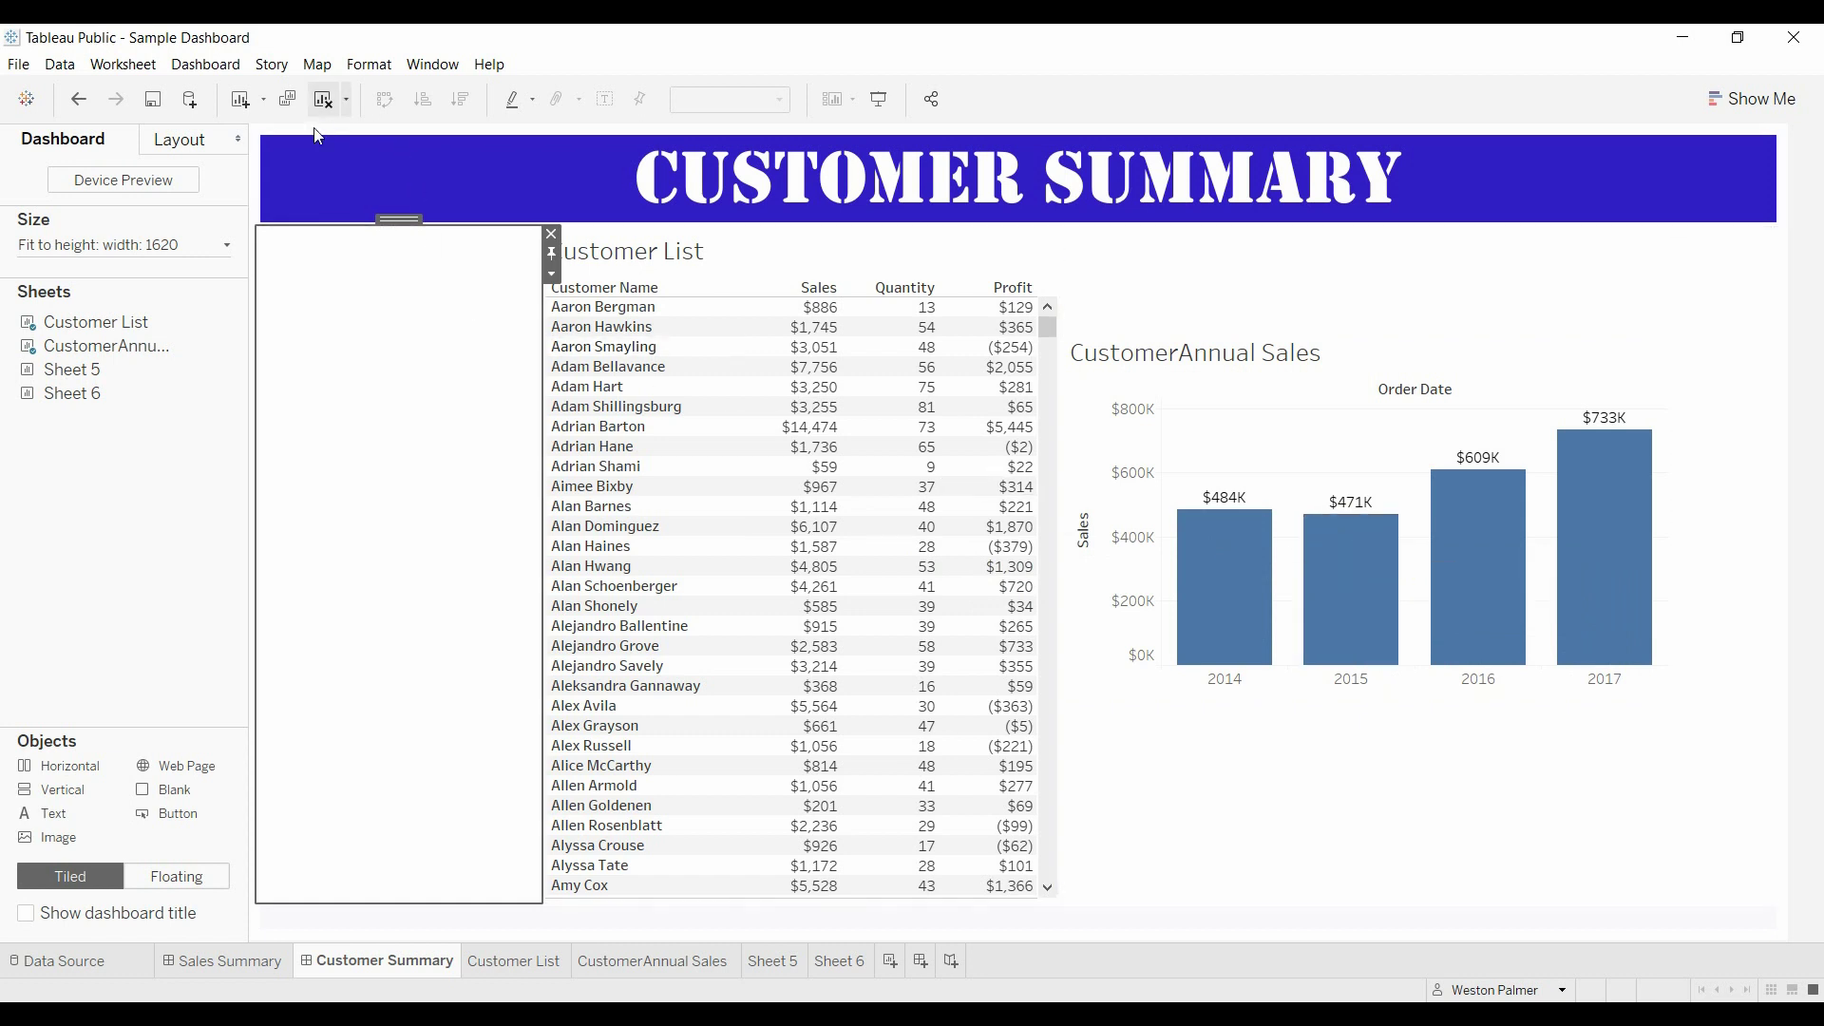
Add a hover filter action 'Show Customer Annual Sales' from Customer List to the chart, excluding all values.
left_click(206, 64)
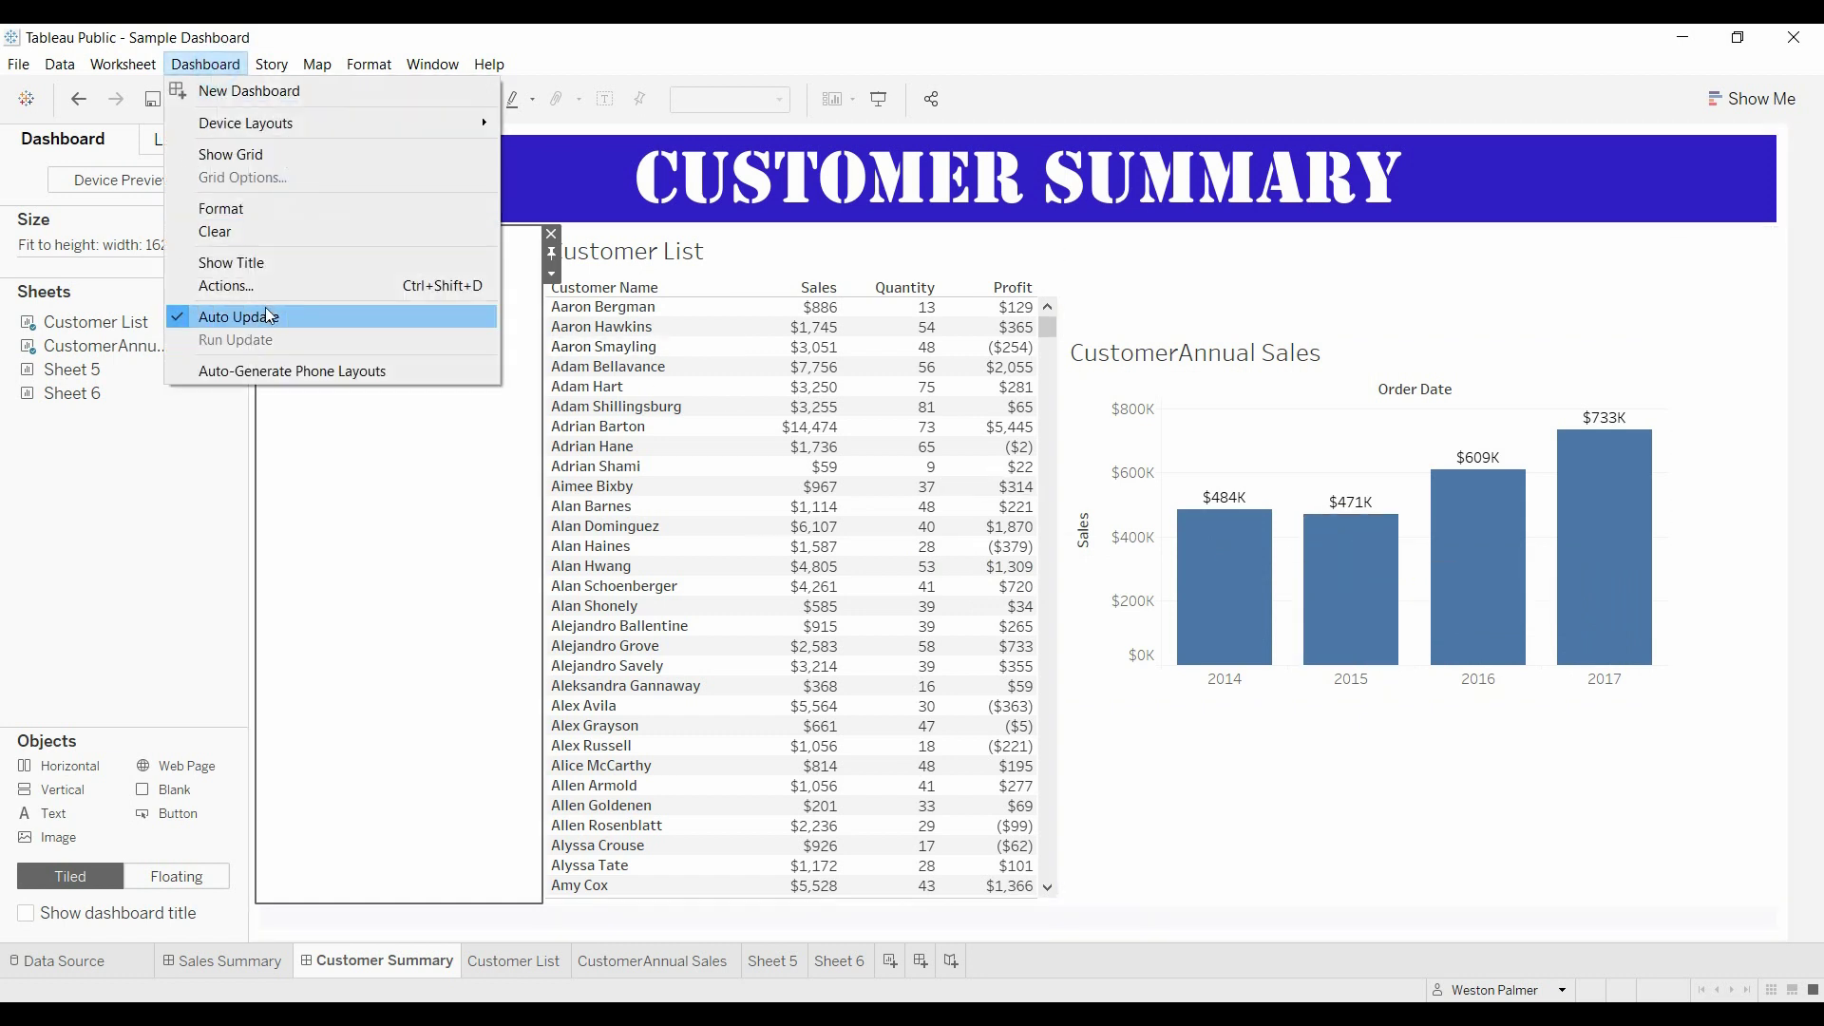
left_click(224, 285)
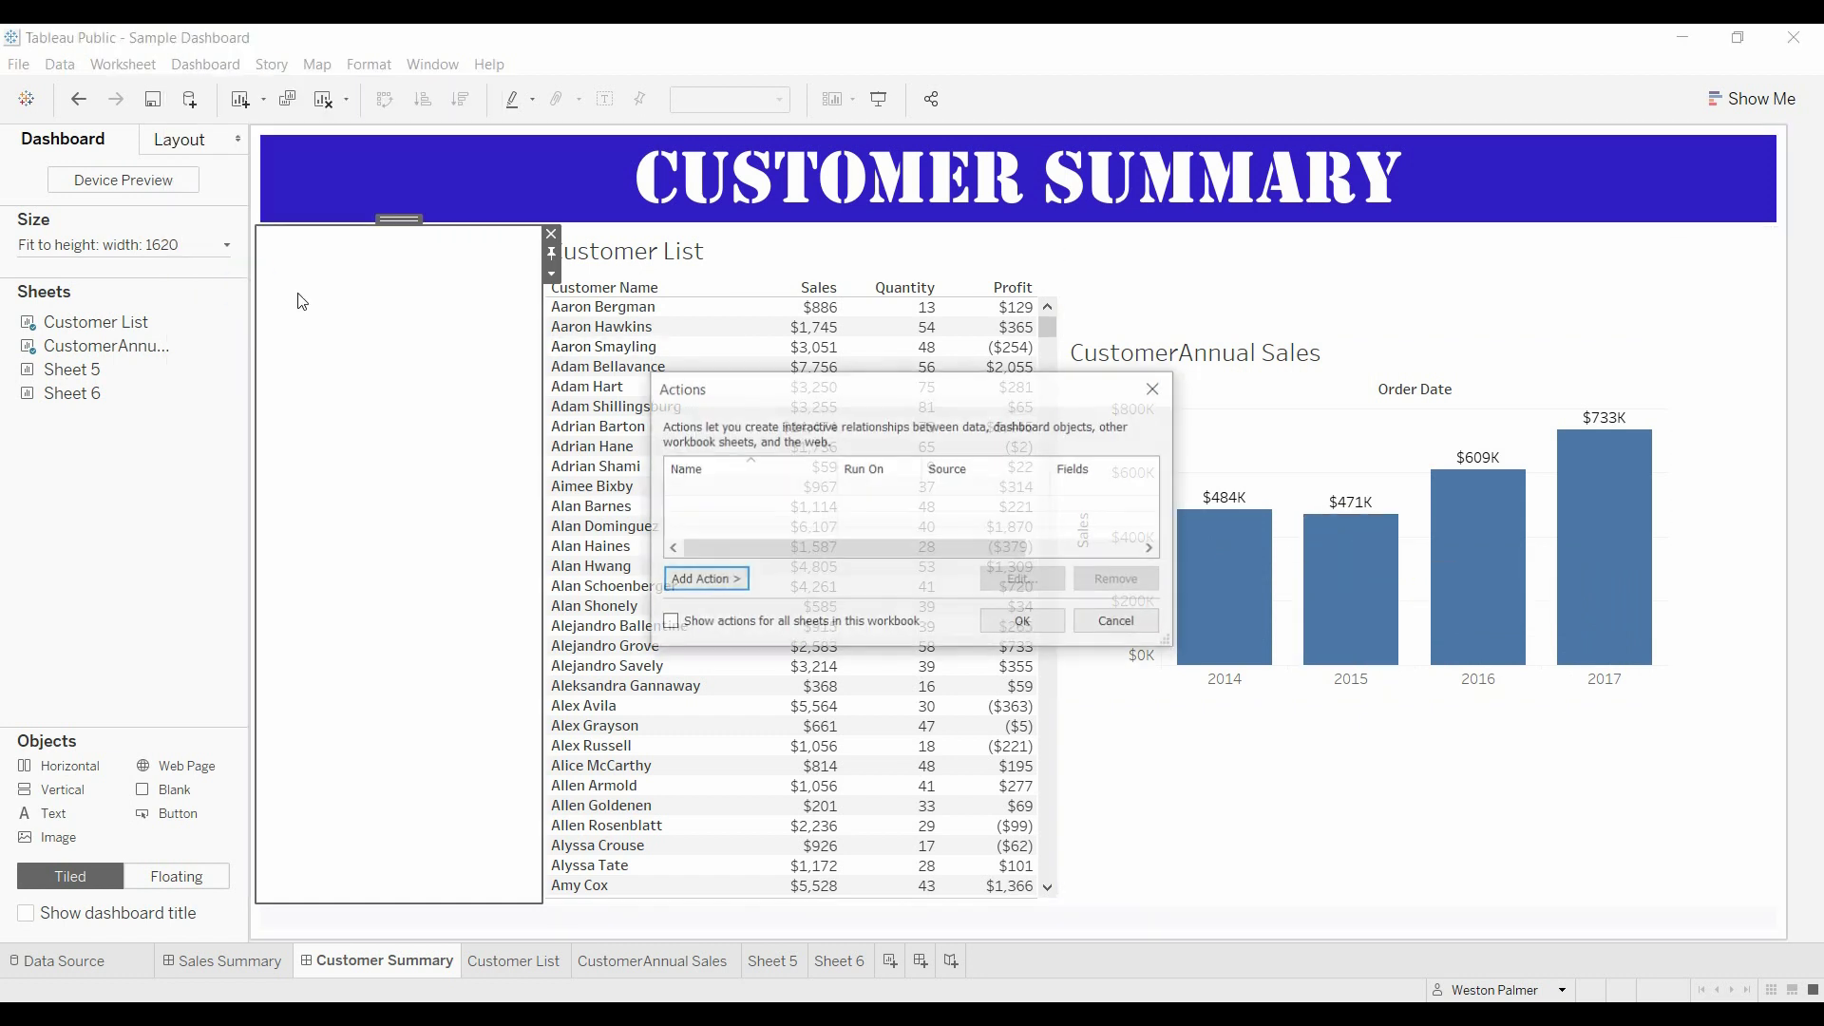
left_click(722, 581)
left_click(819, 579)
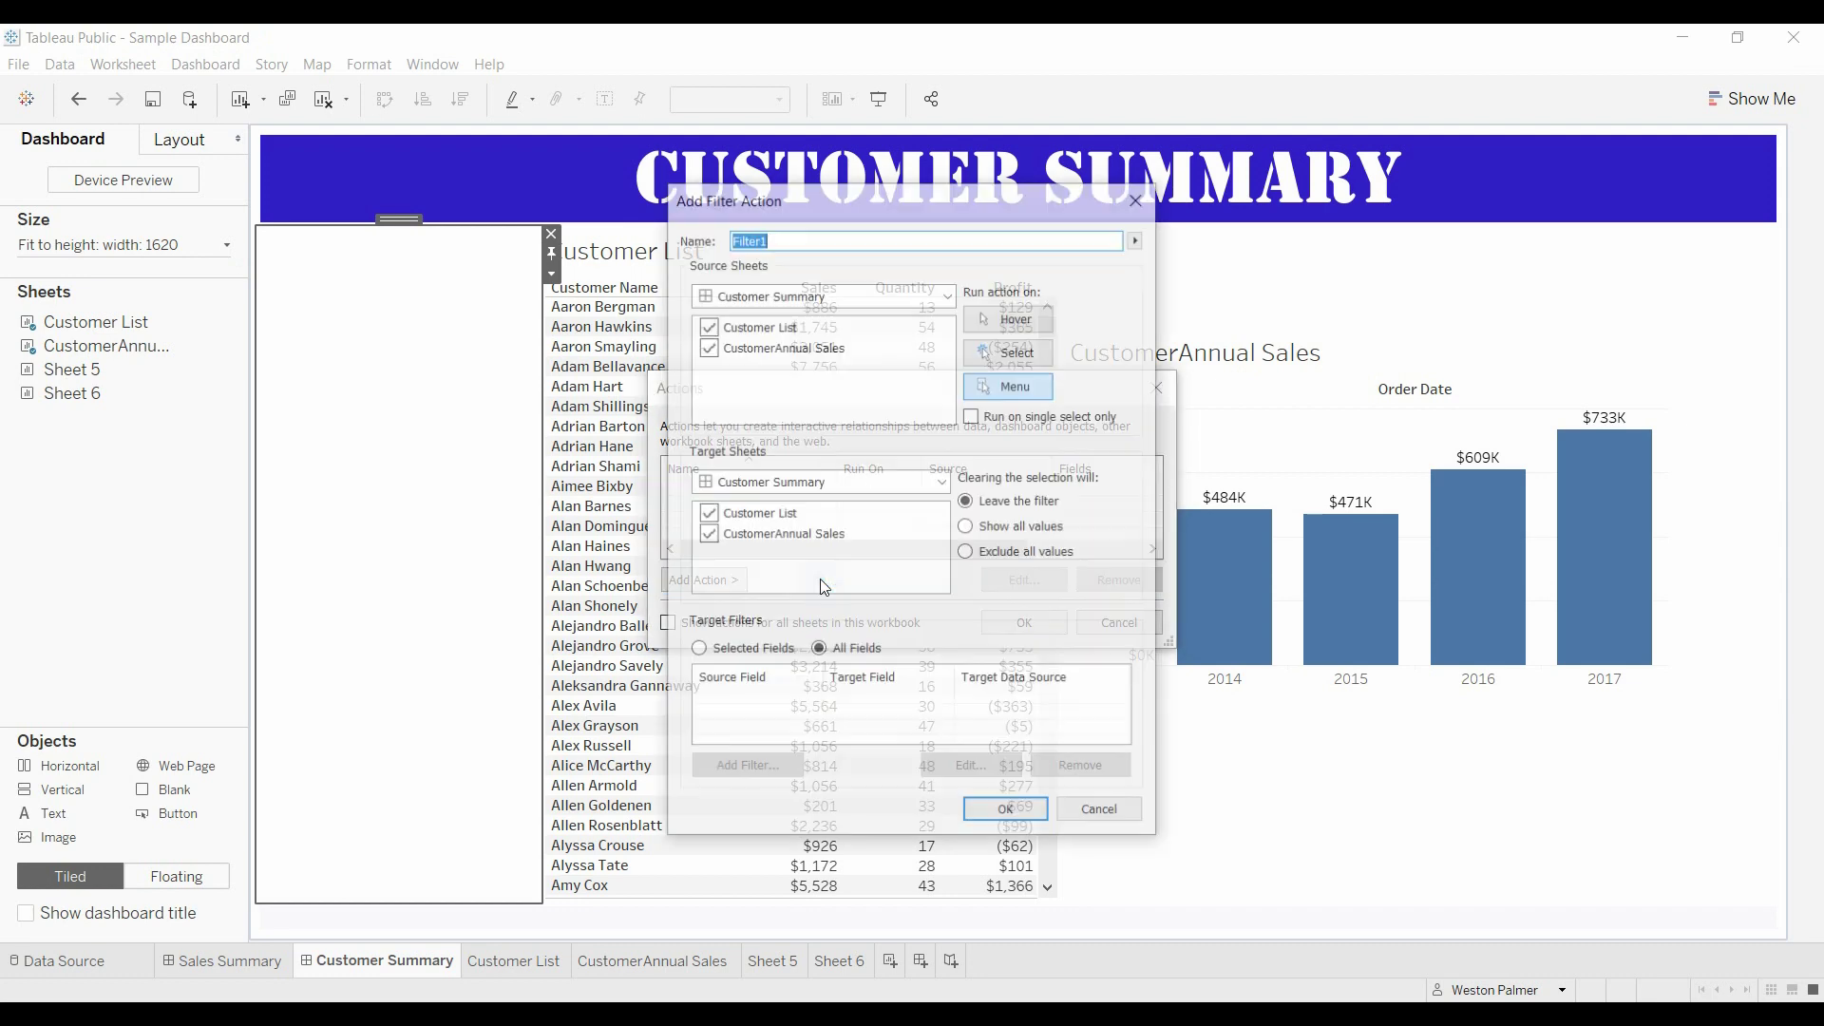
type("Show")
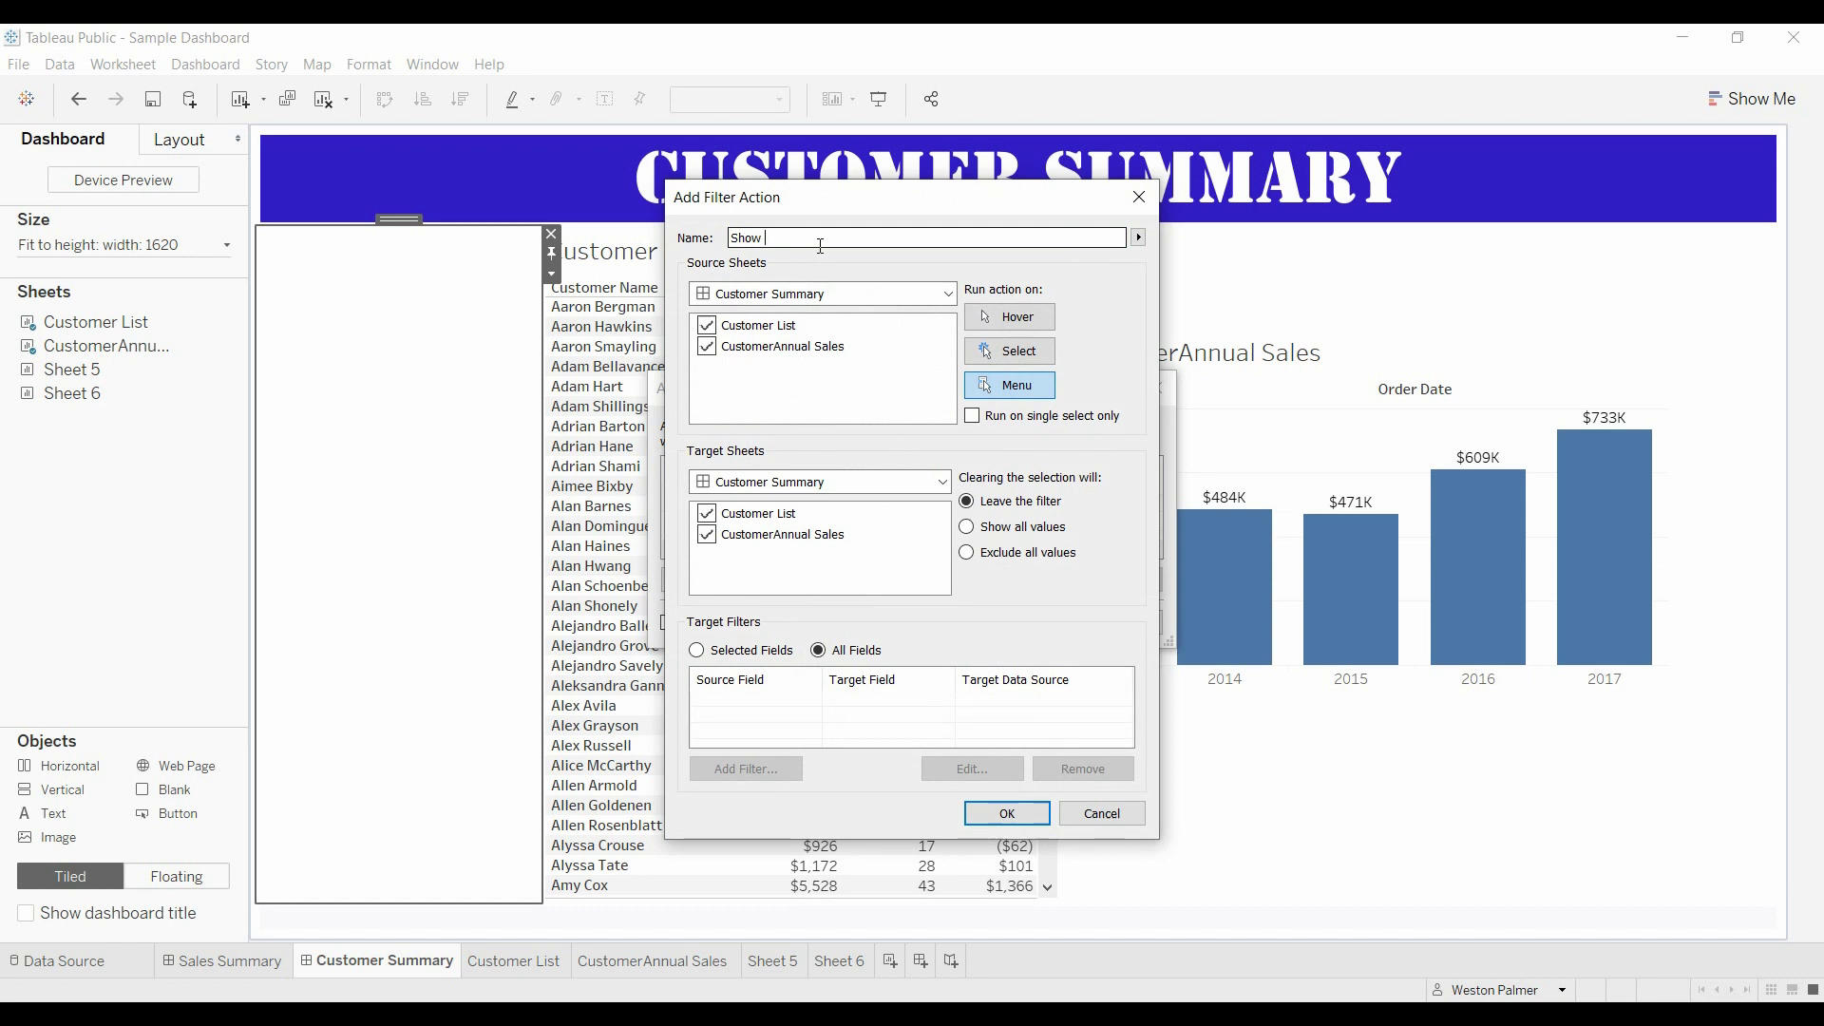
type(" Customer Annual Sales")
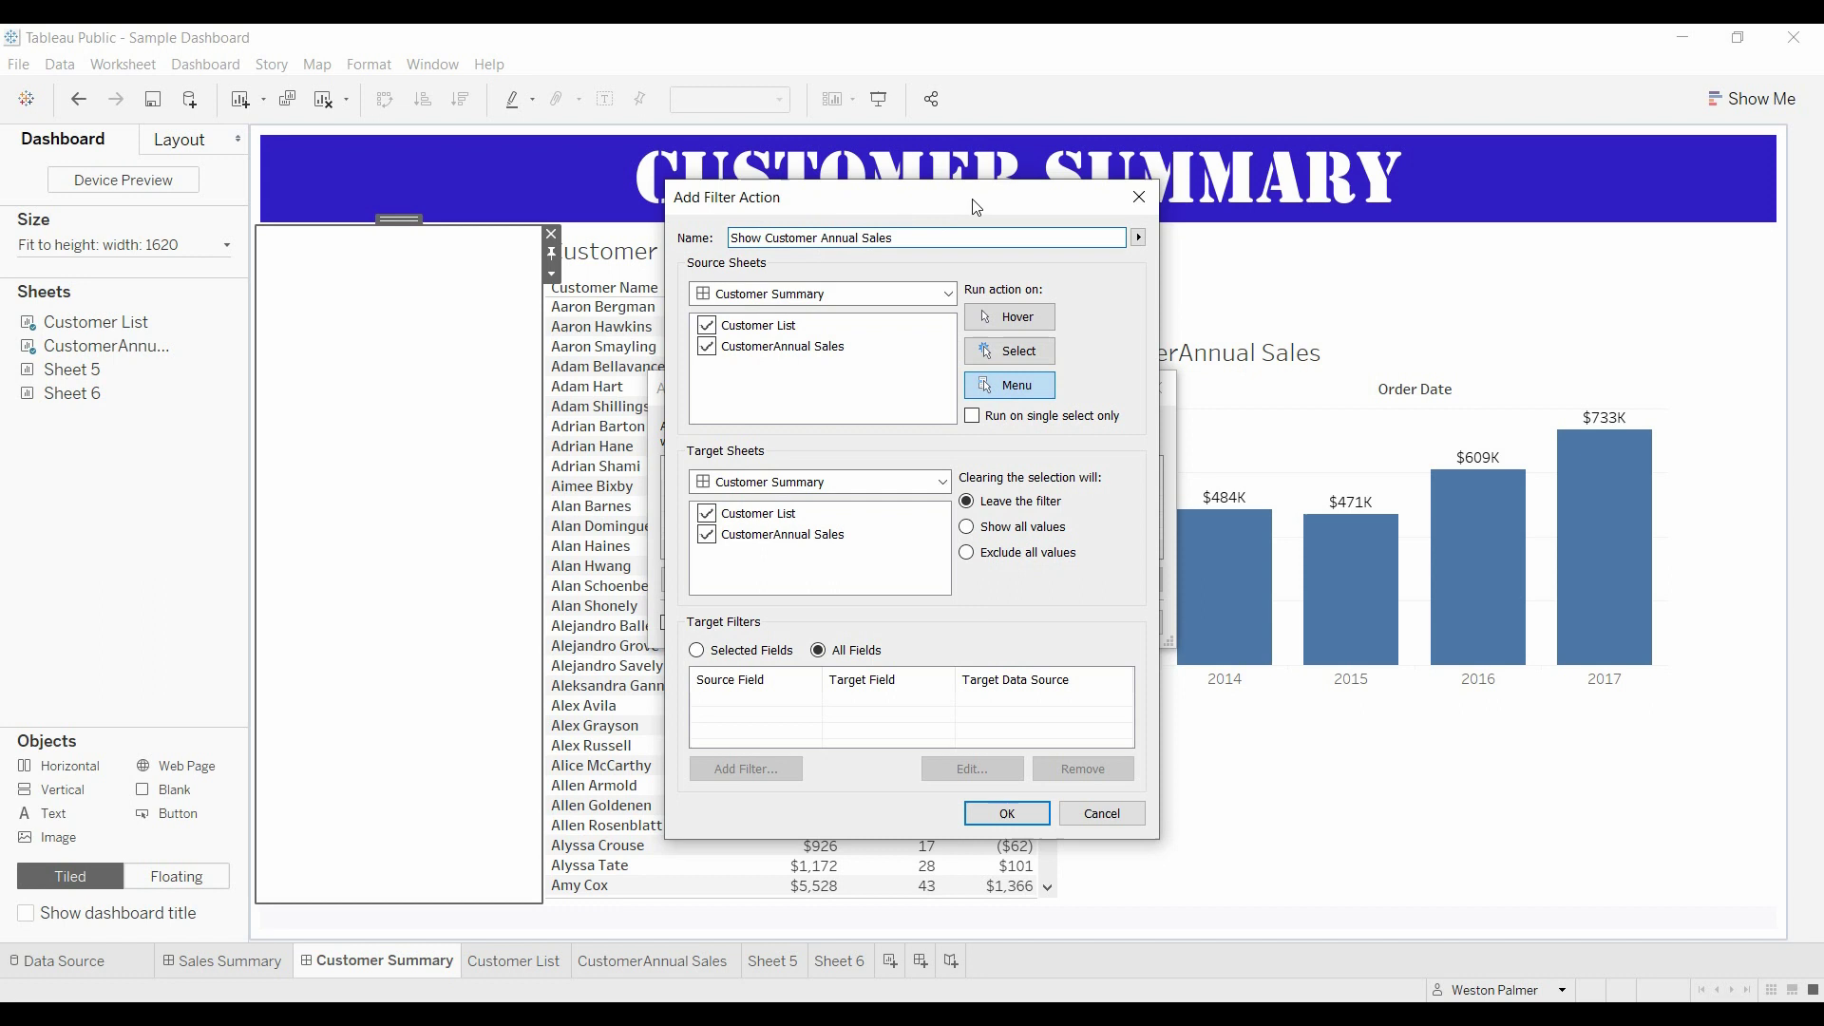
left_click(1031, 326)
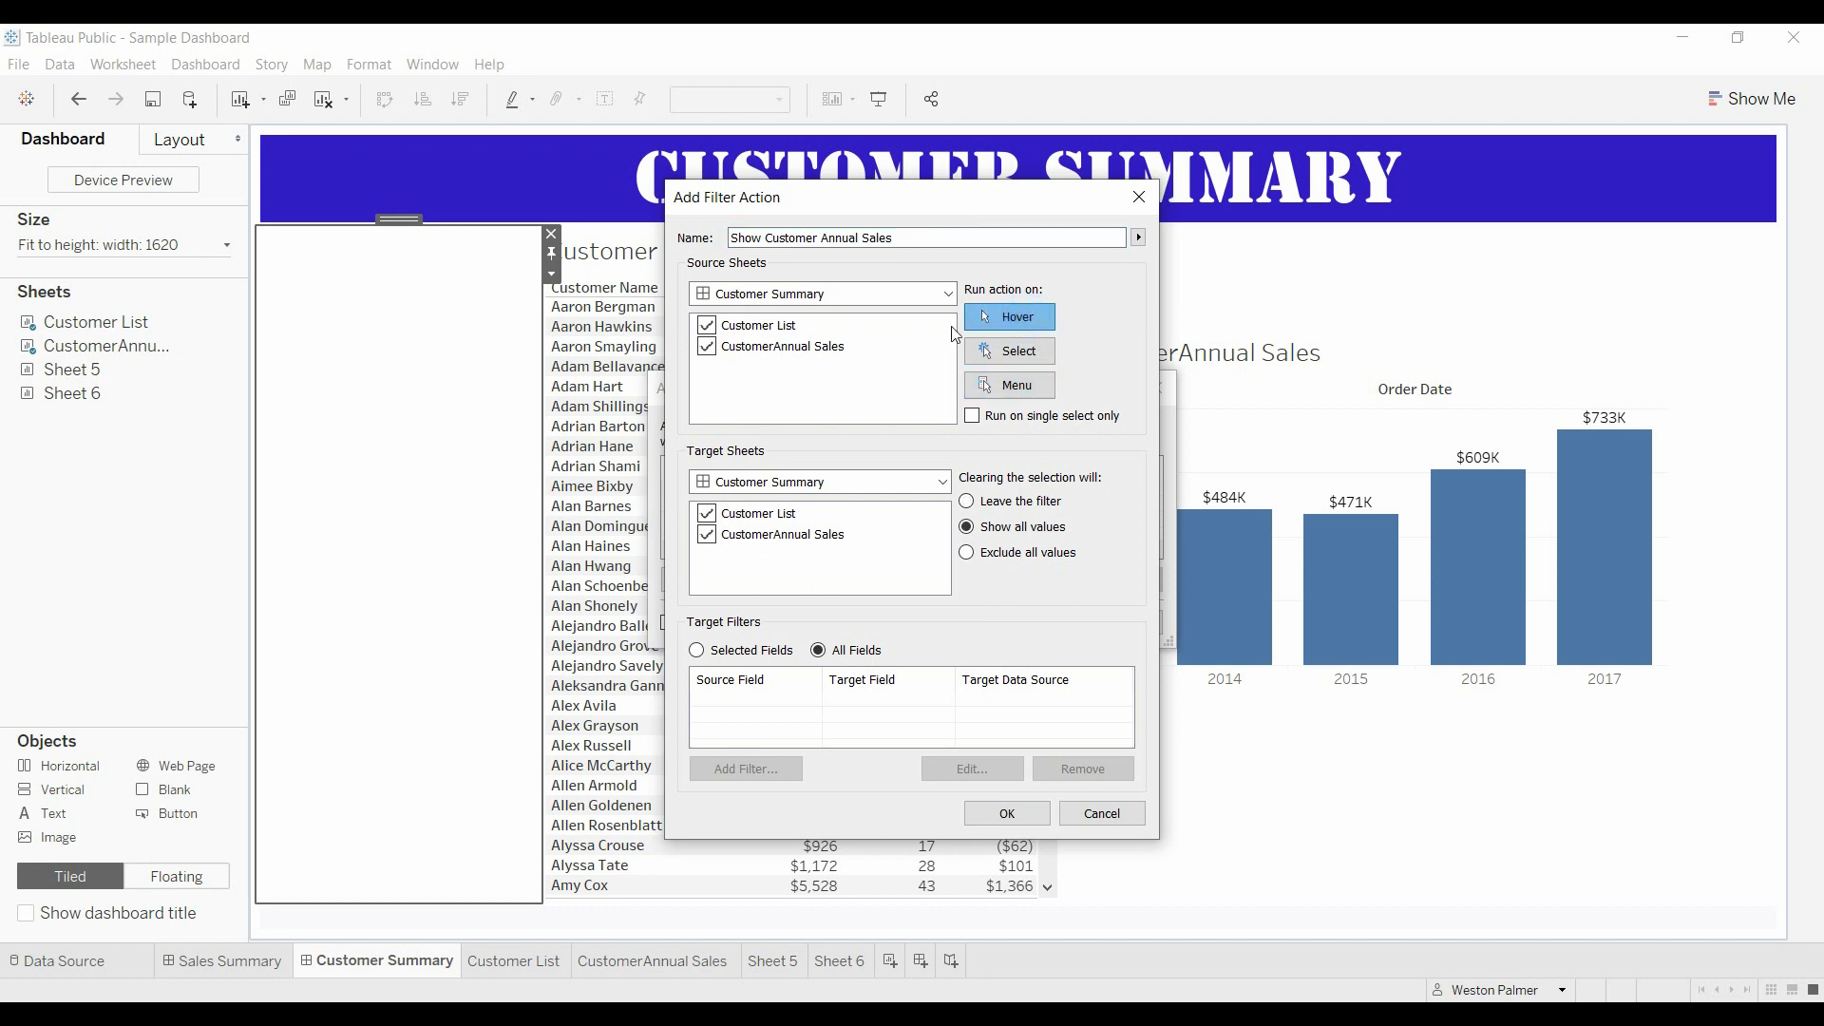
left_click(706, 345)
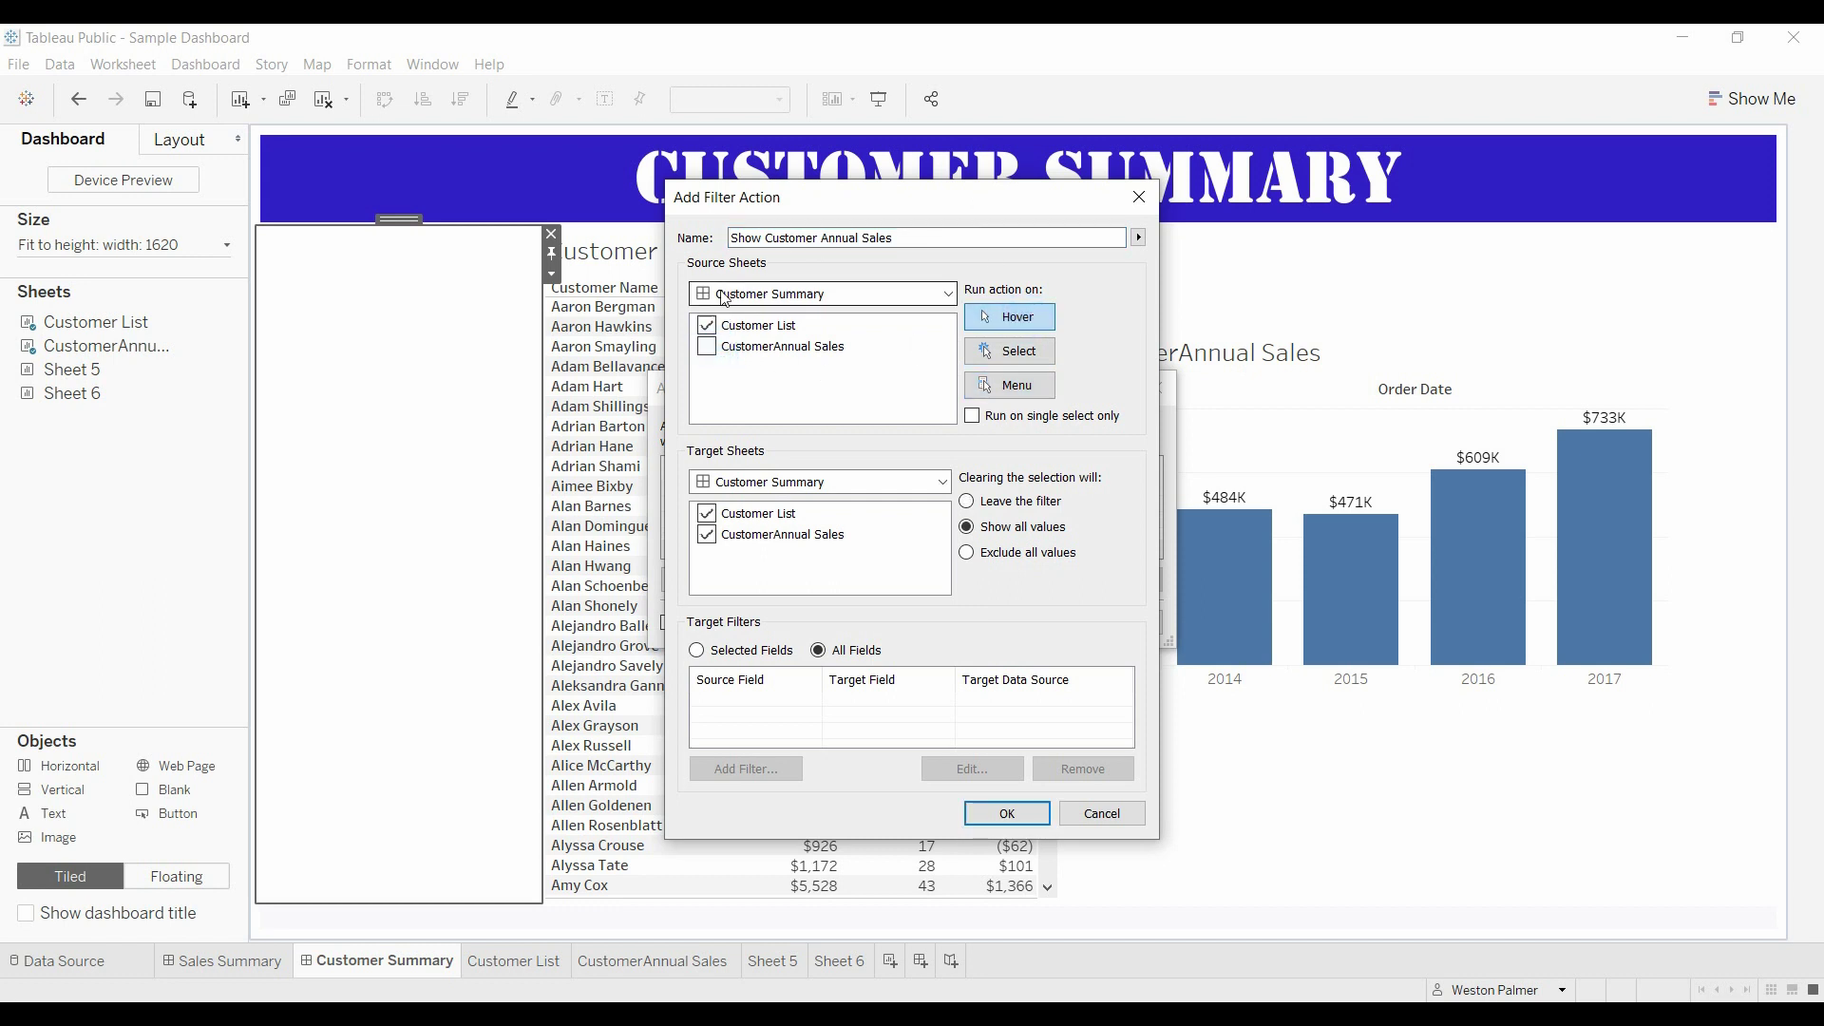
left_click(708, 514)
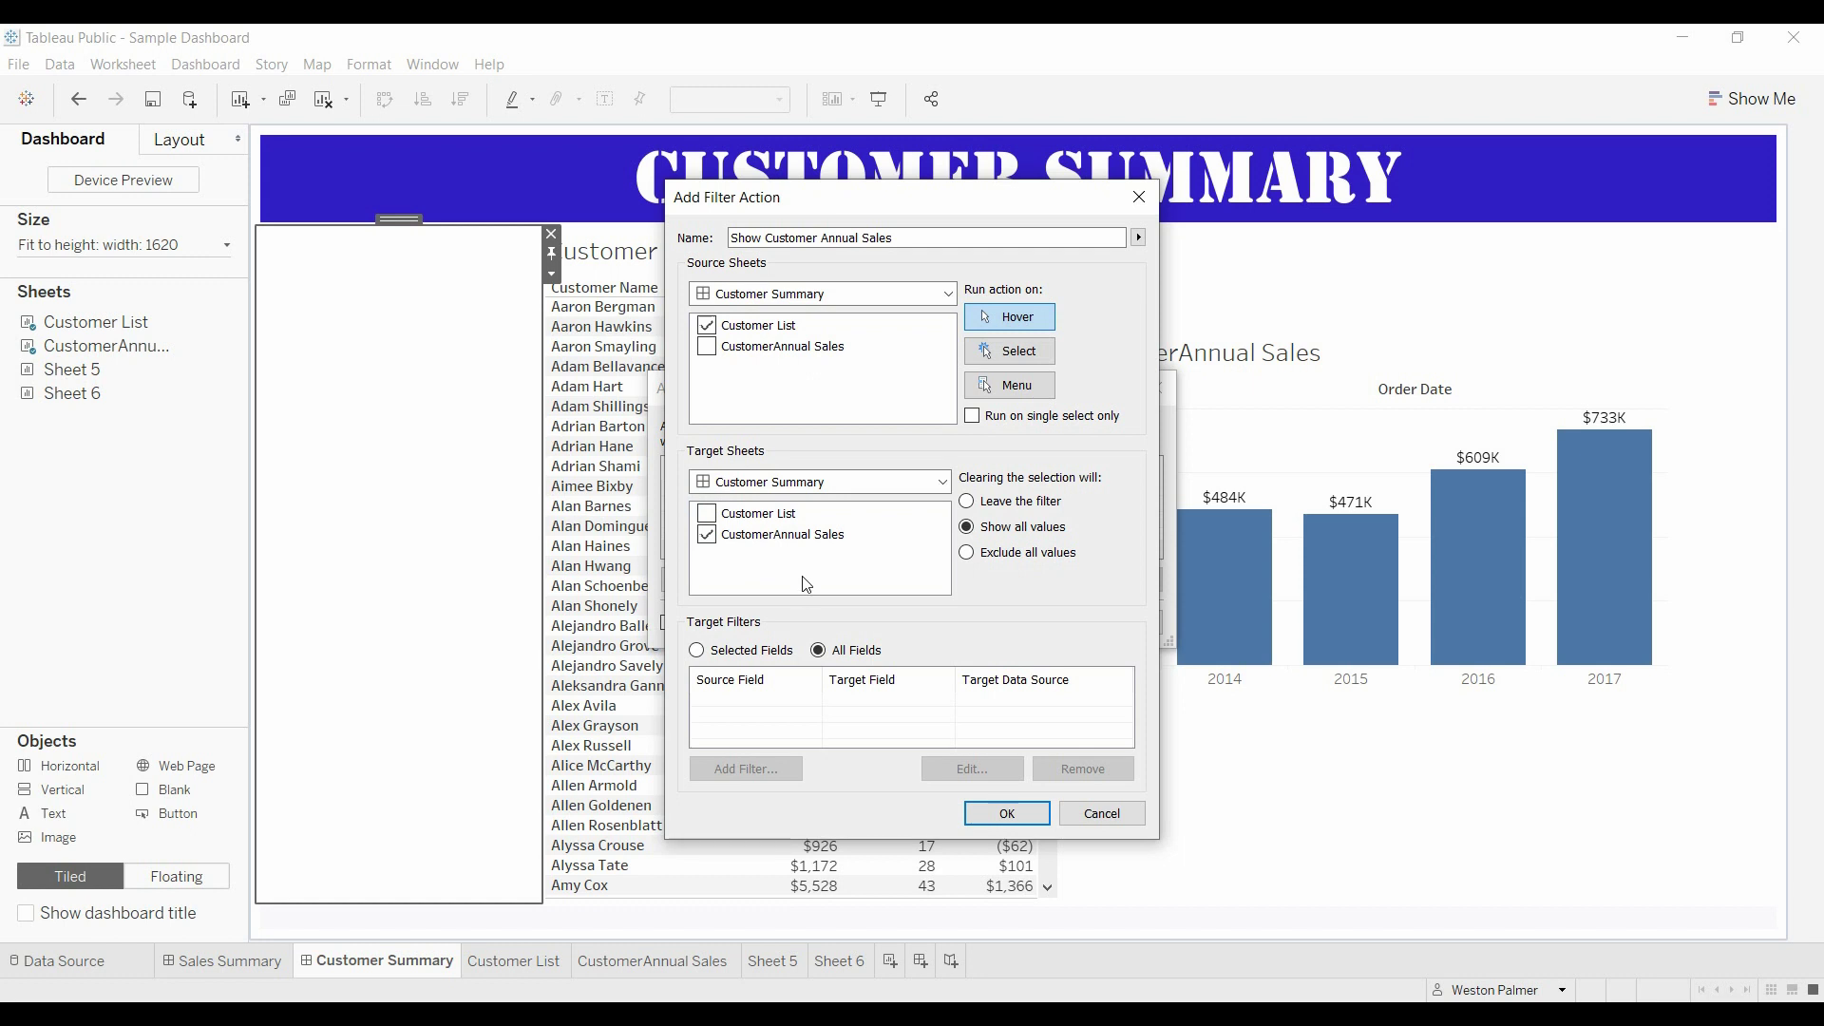
left_click(966, 554)
left_click(1018, 816)
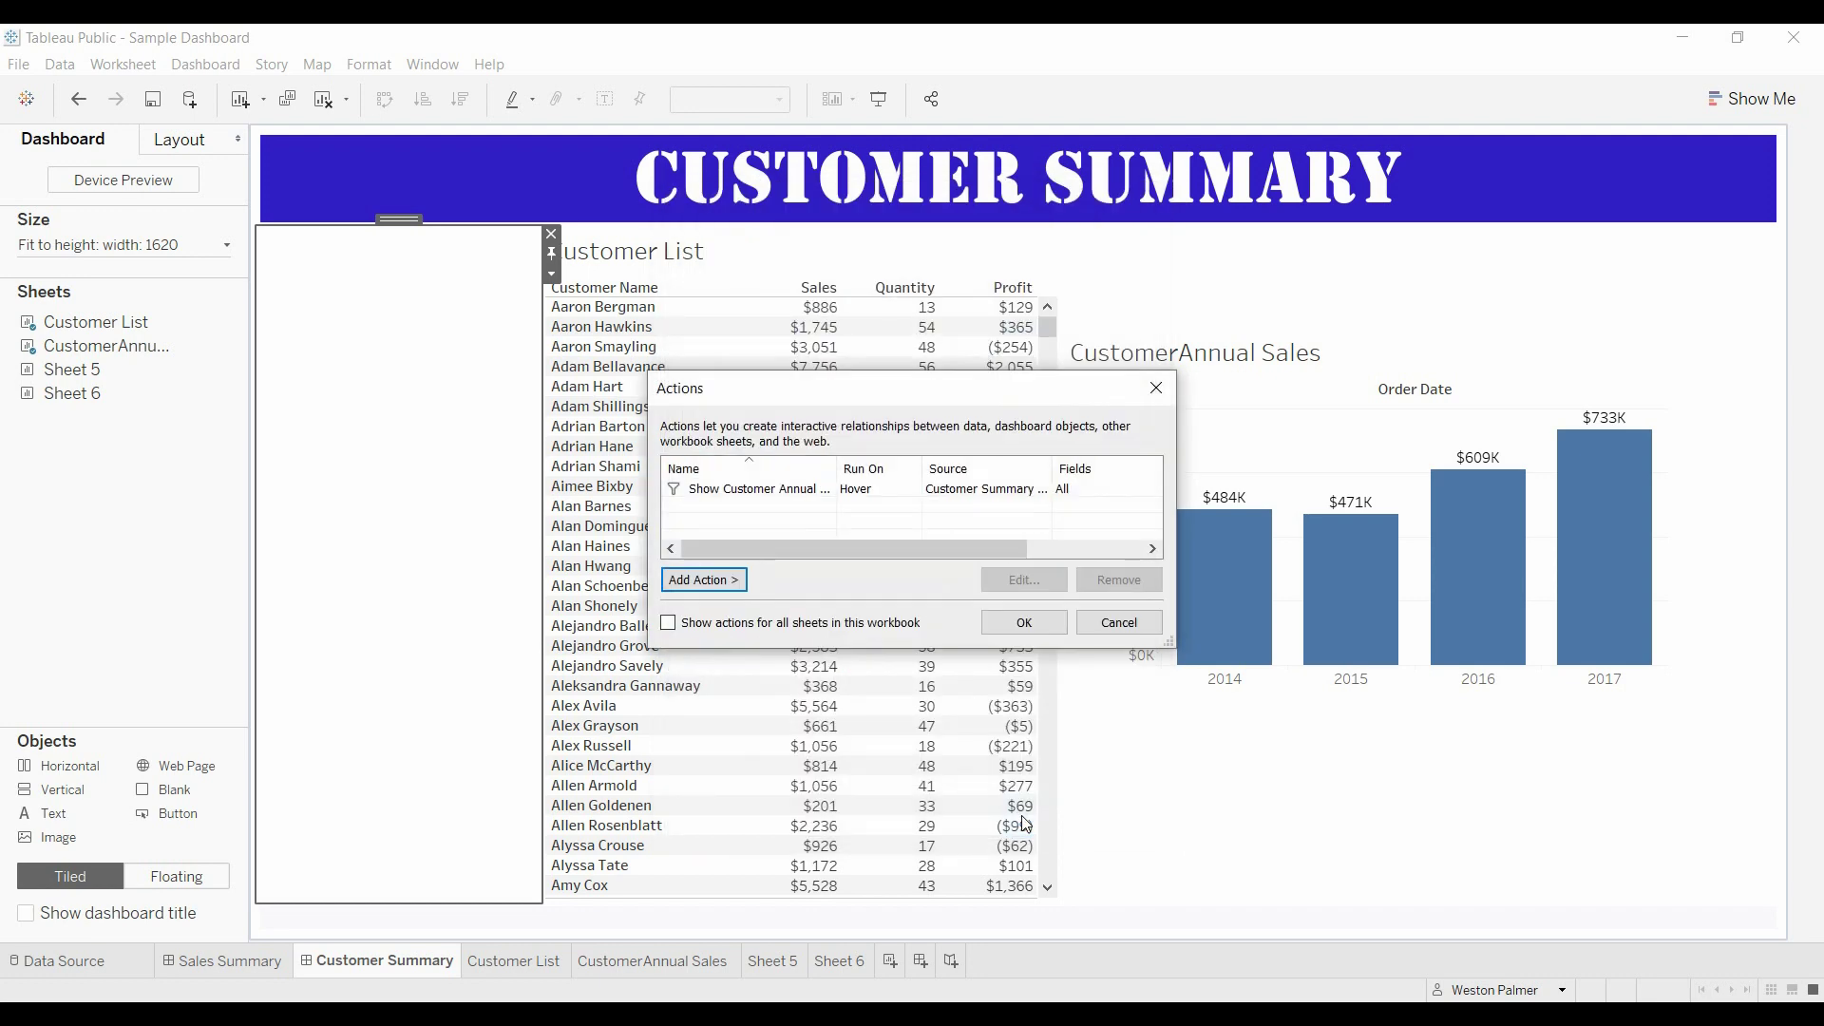
Hide the CustomerAnnual Sales title, then hover a customer to test the filter.
left_click(1039, 623)
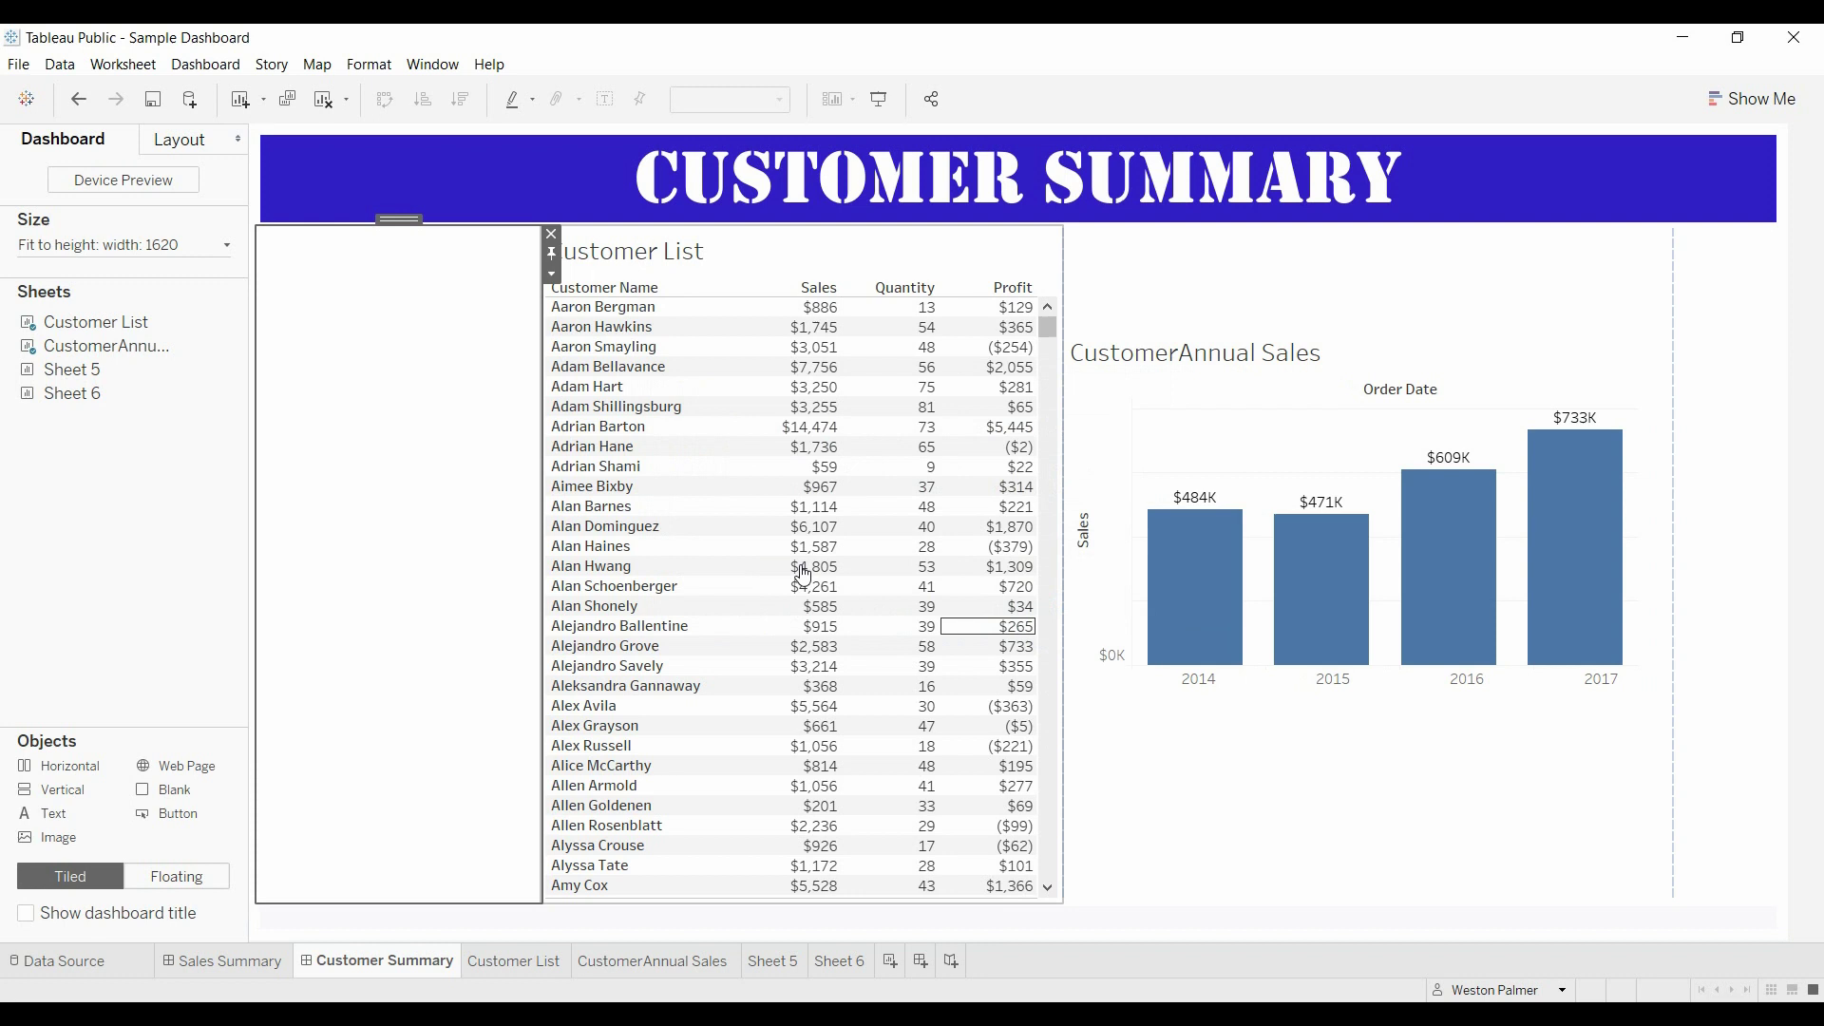
mouse_move(832, 440)
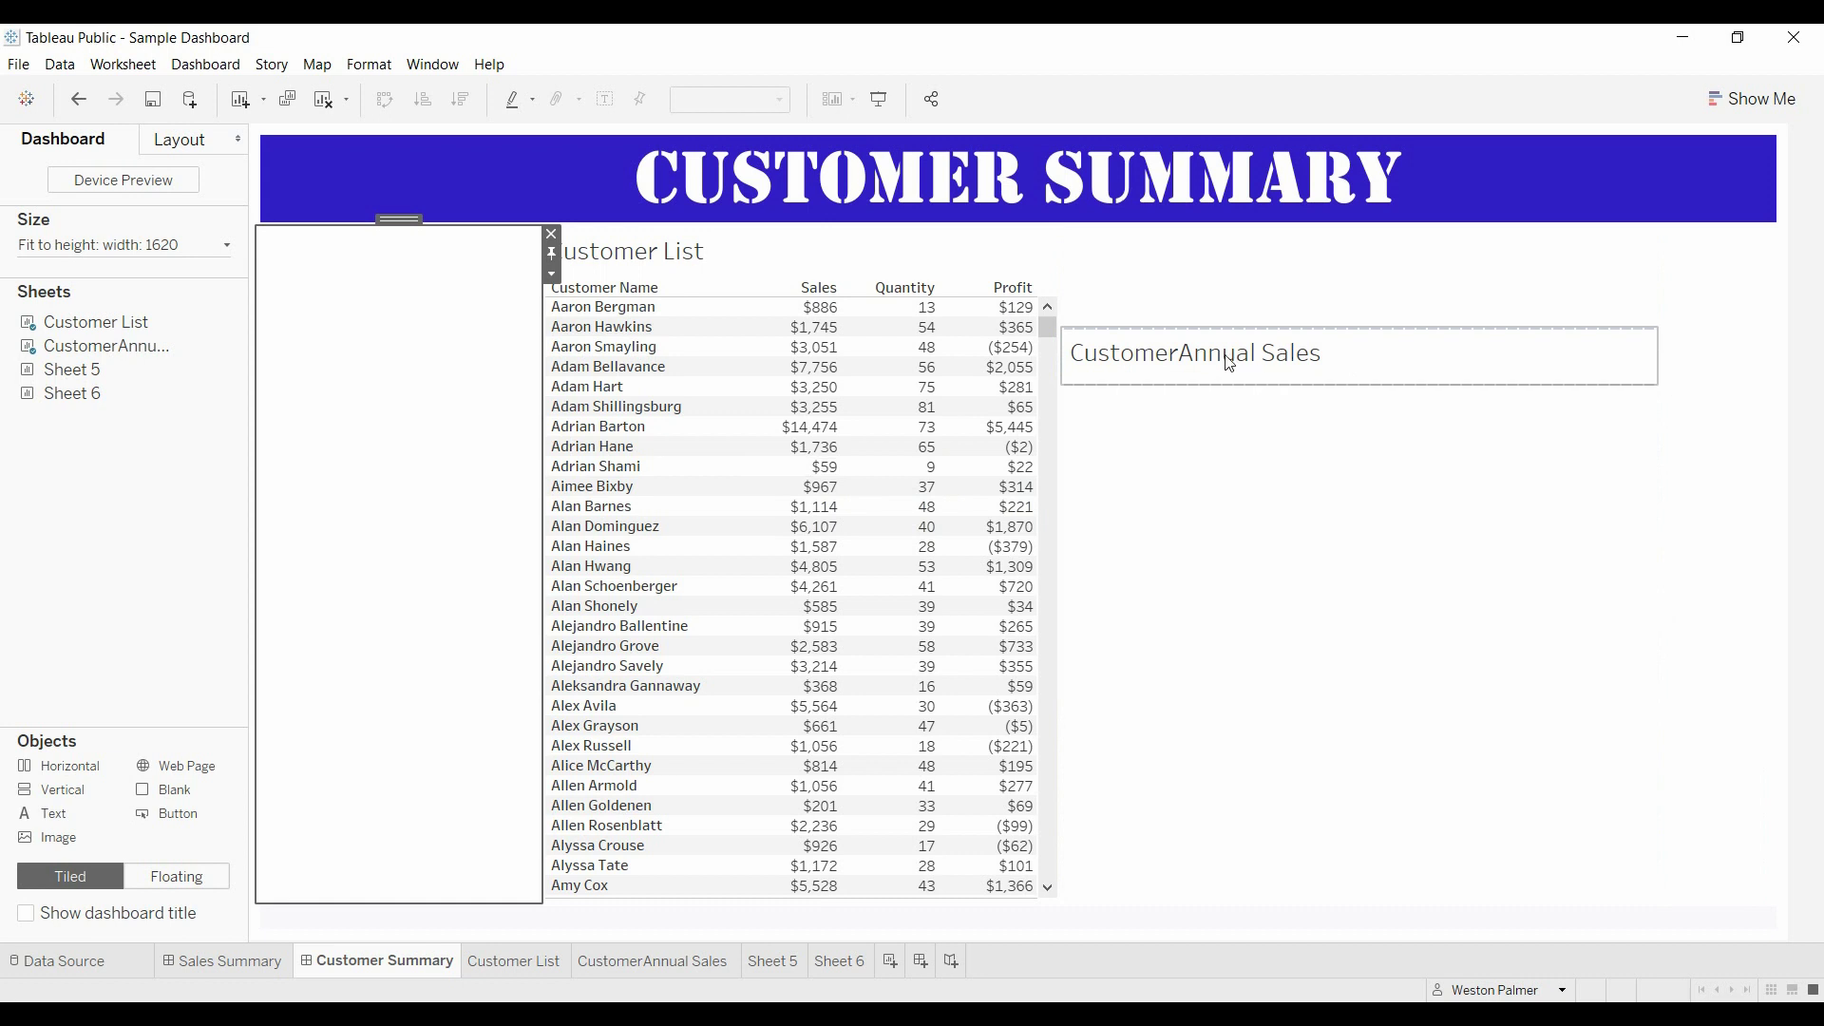
right_click(1160, 348)
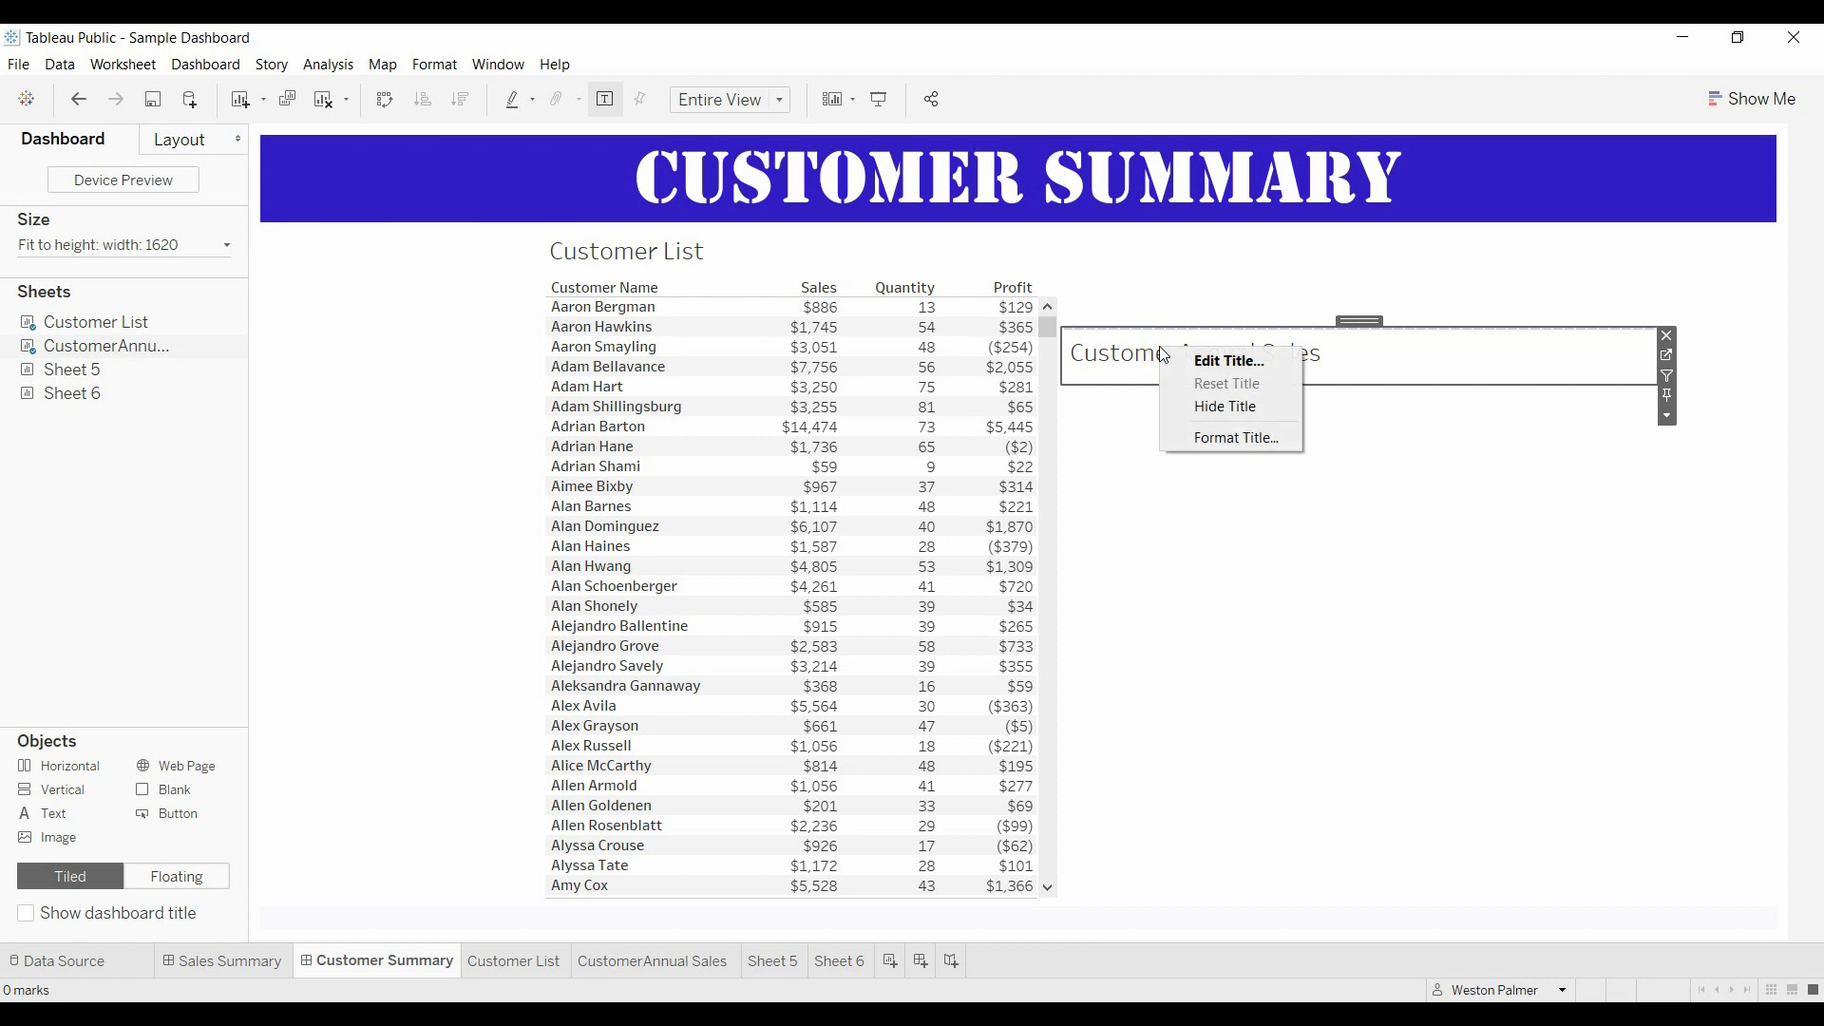
left_click(1224, 407)
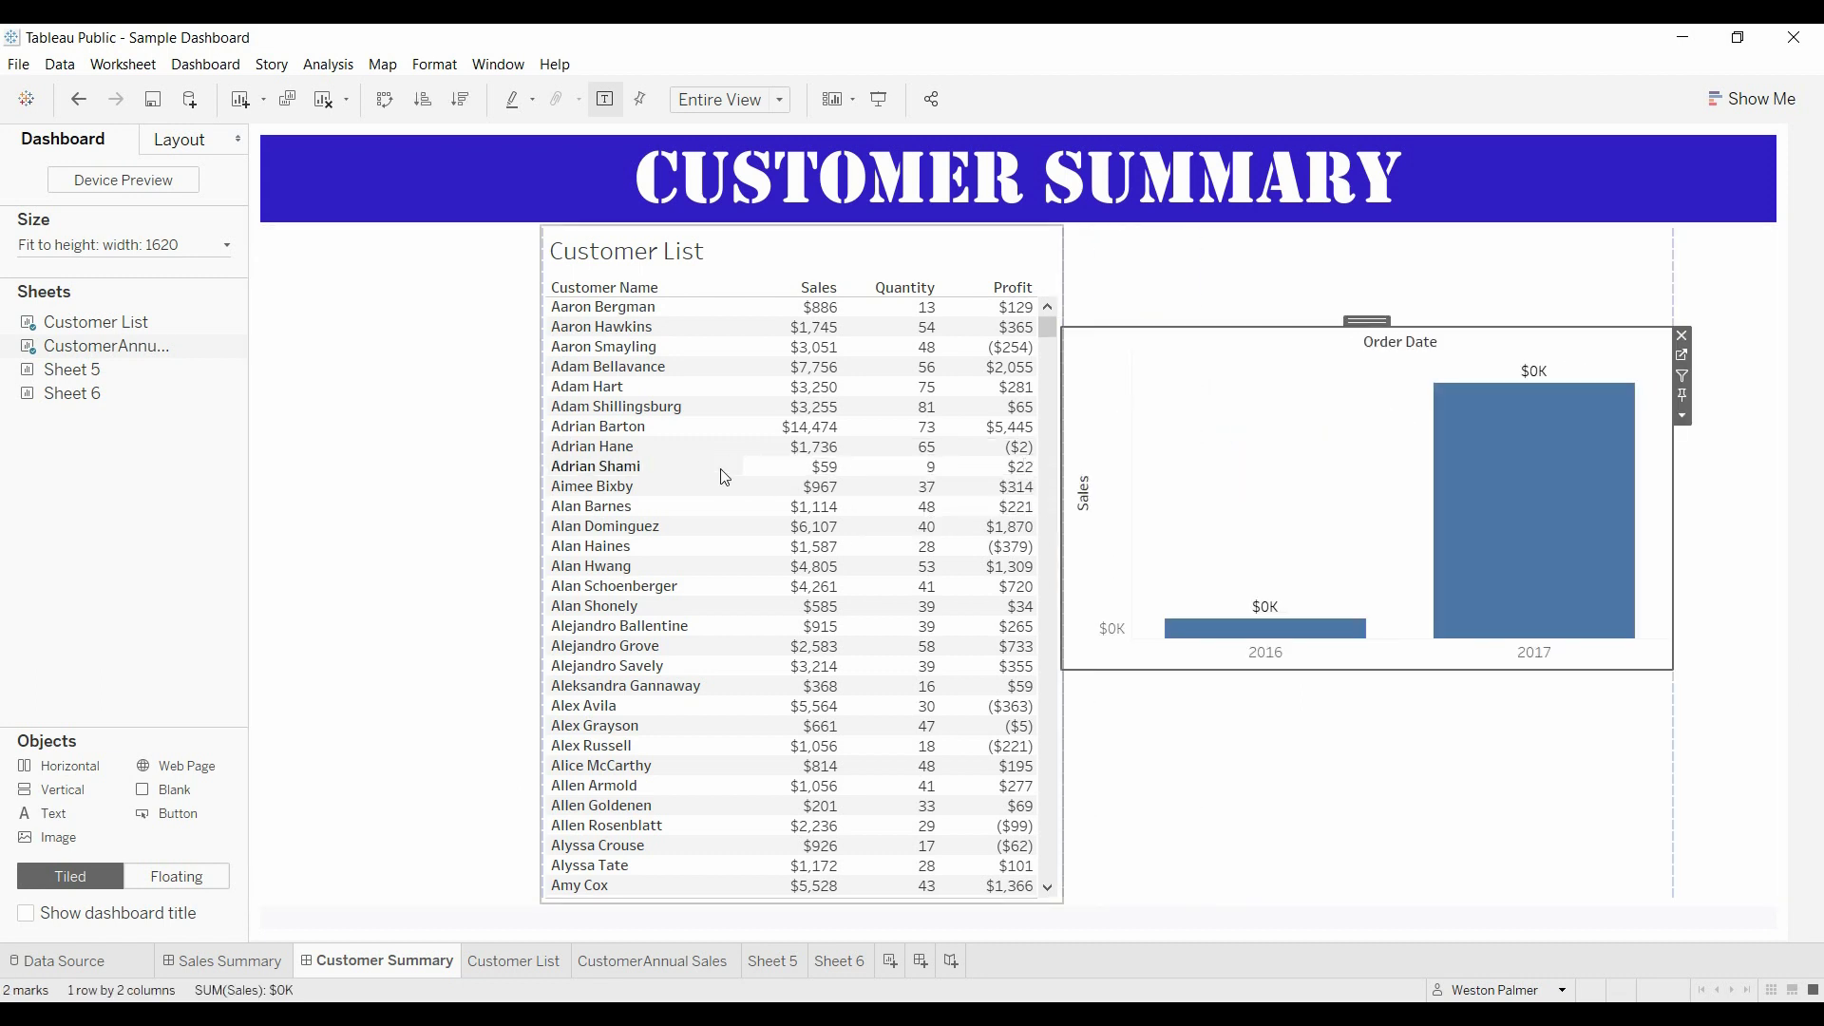
mouse_move(722, 527)
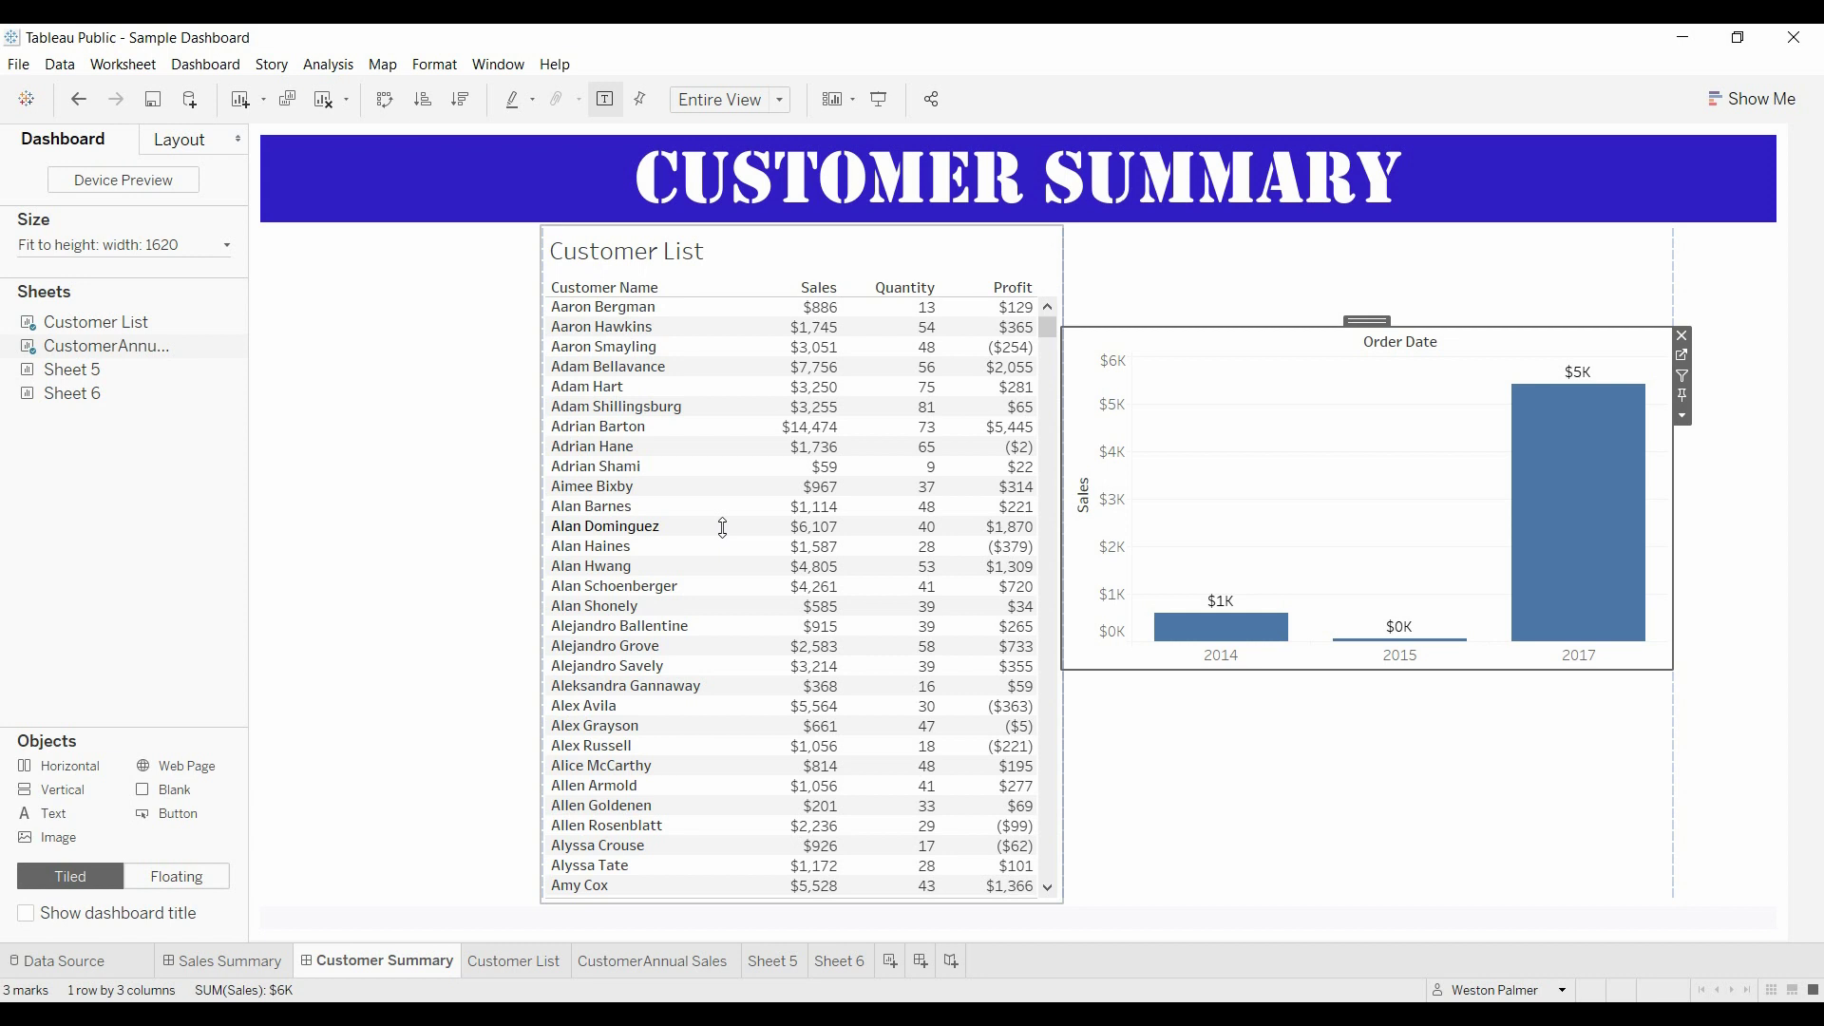
key("Delete")
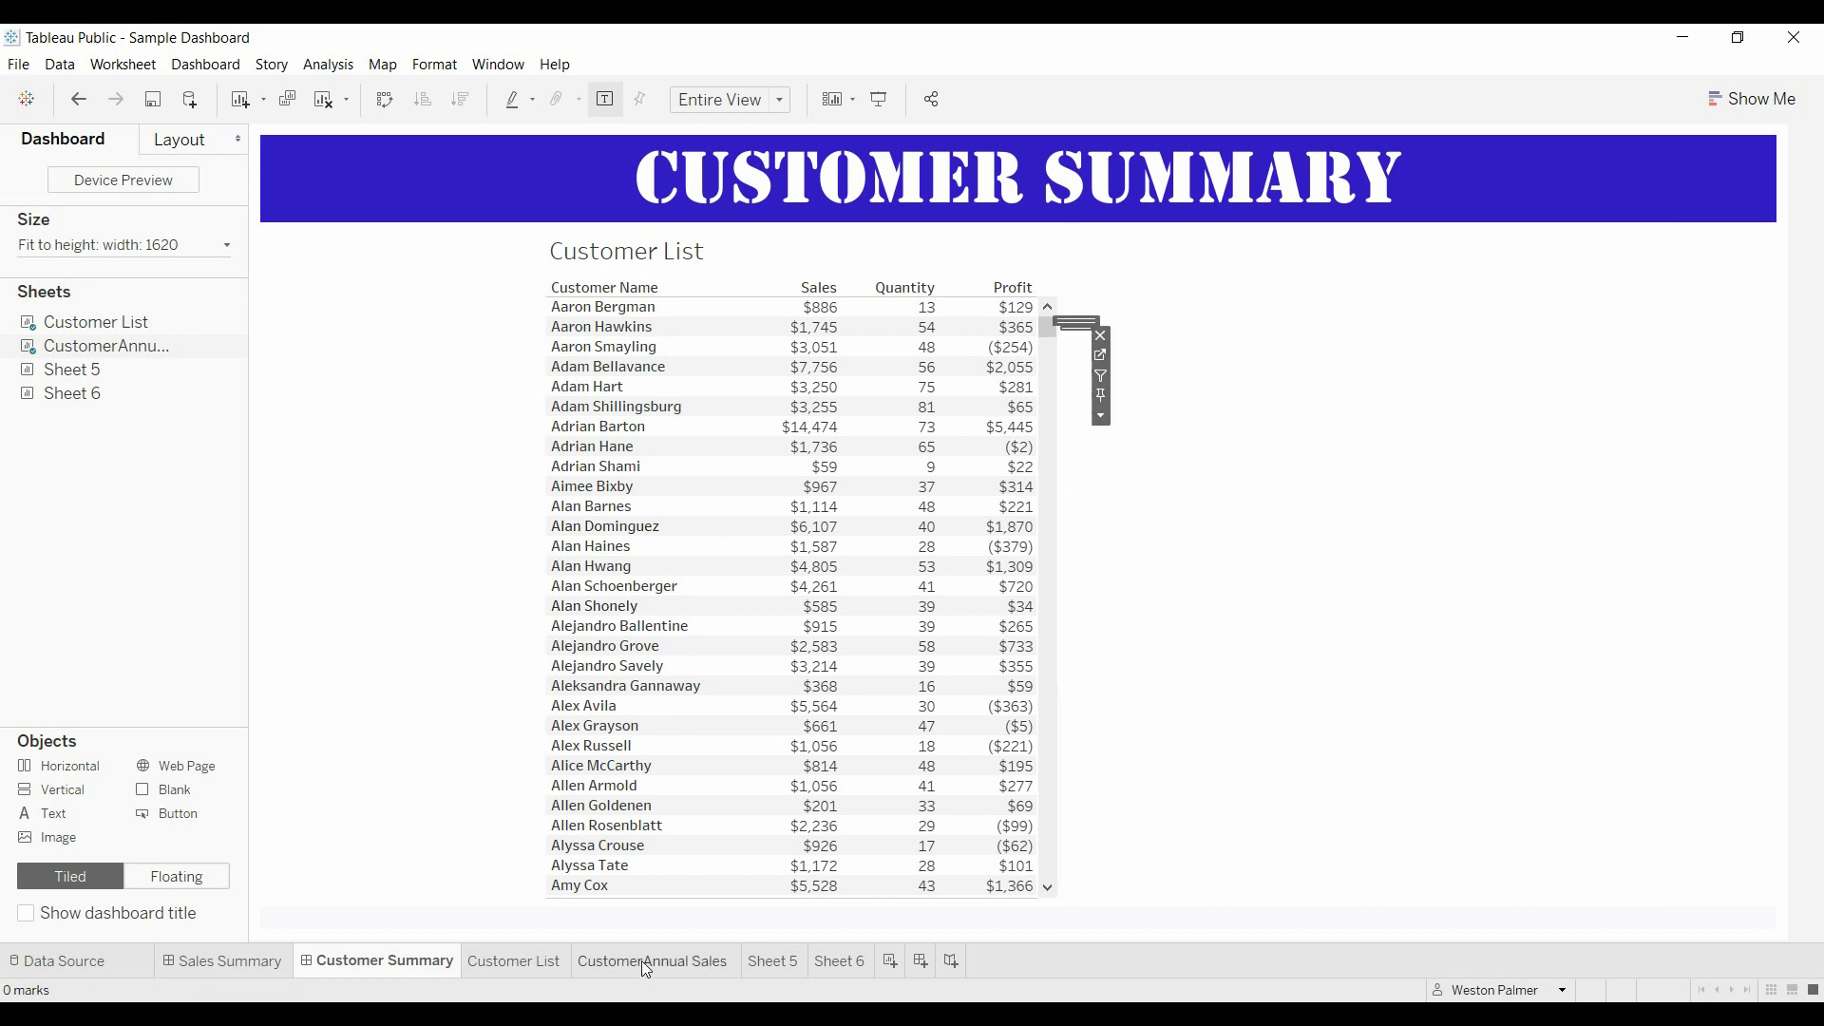
Remove the Action (Customer Name) filter on the CustomerAnnual Sales worksheet to show all four years.
left_click(644, 962)
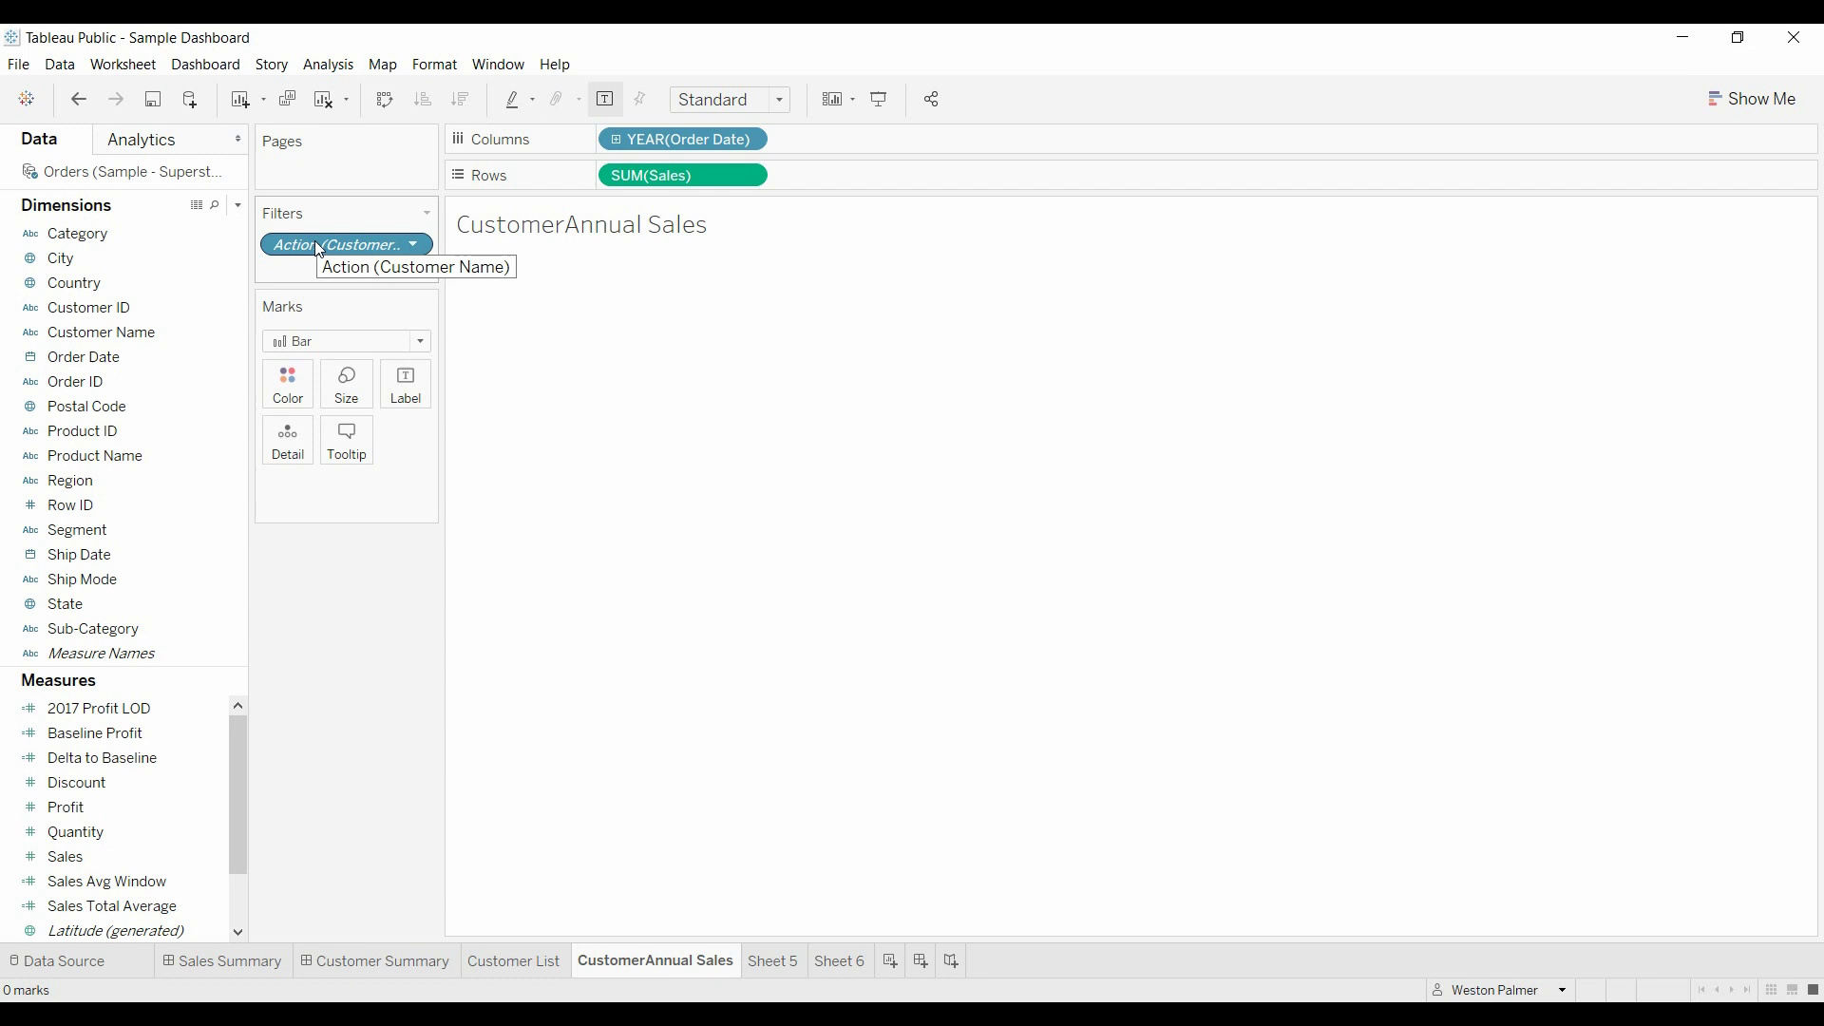
left_click_drag(319, 249, 309, 697)
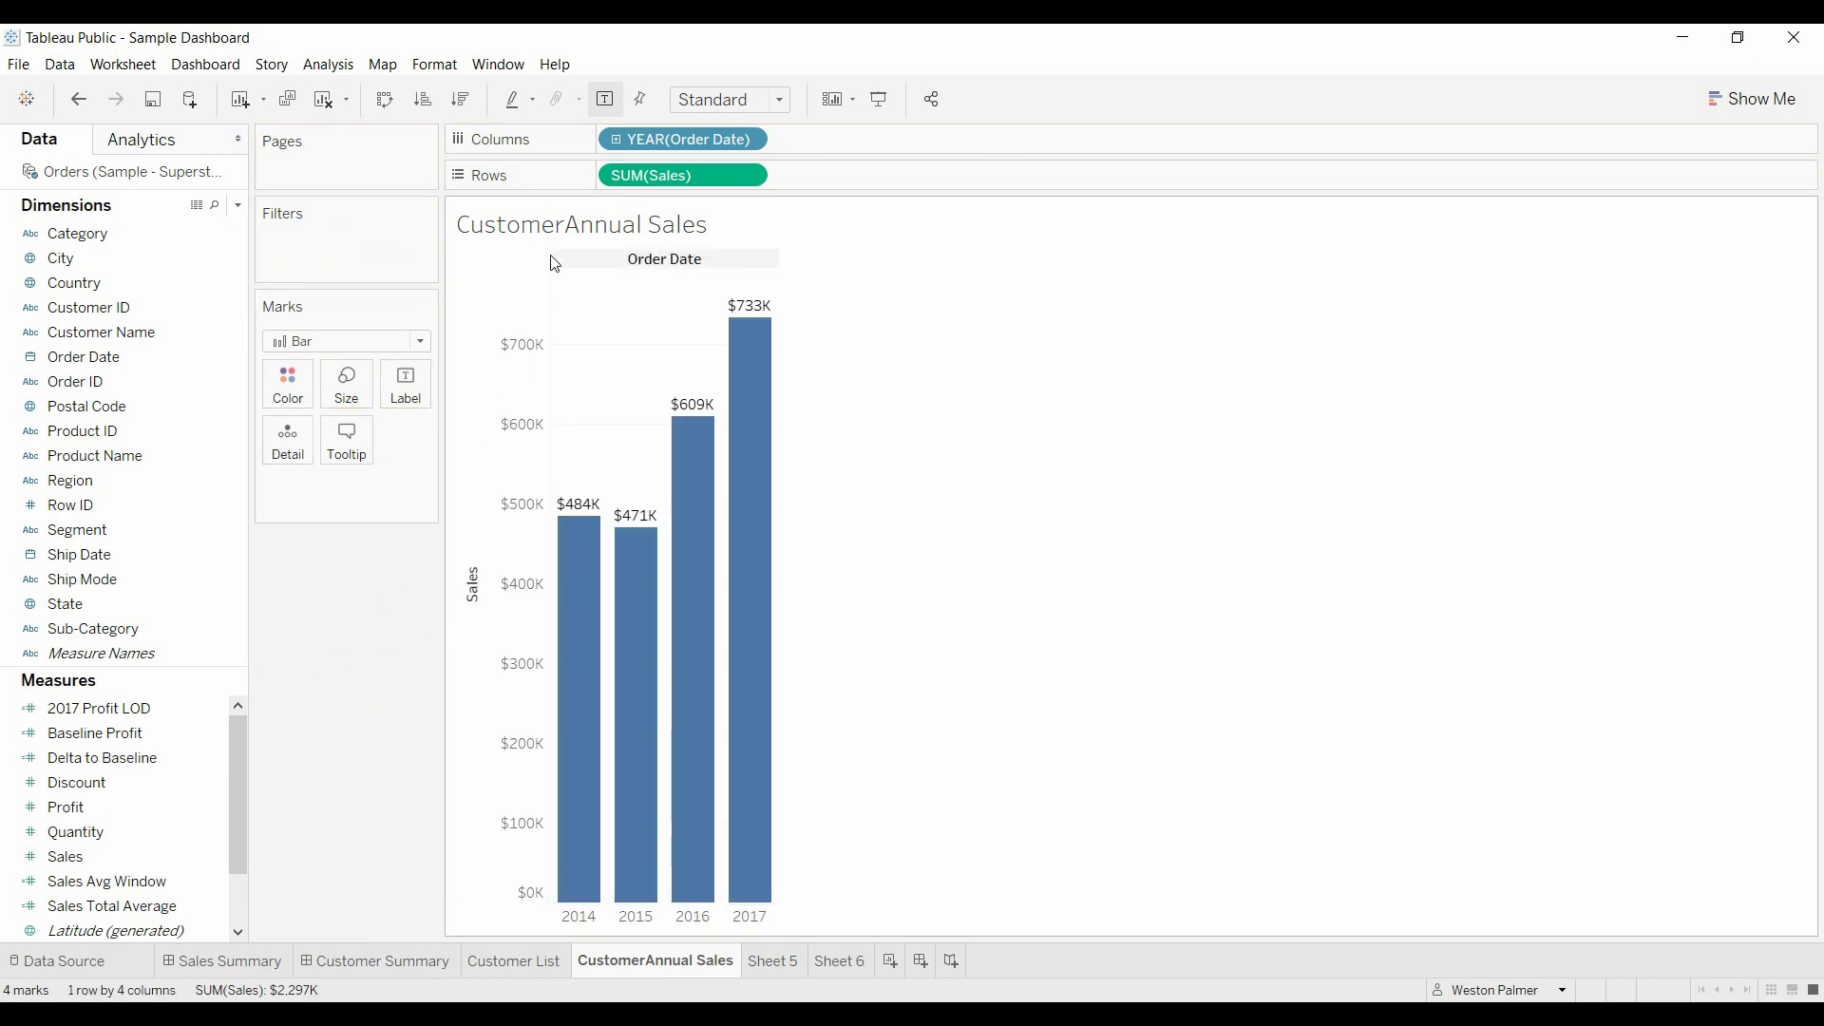
Add [Customer Name]+char(13)+"Annual Sales" to Columns and move it before YEAR(Order Date).
right_click(831, 147)
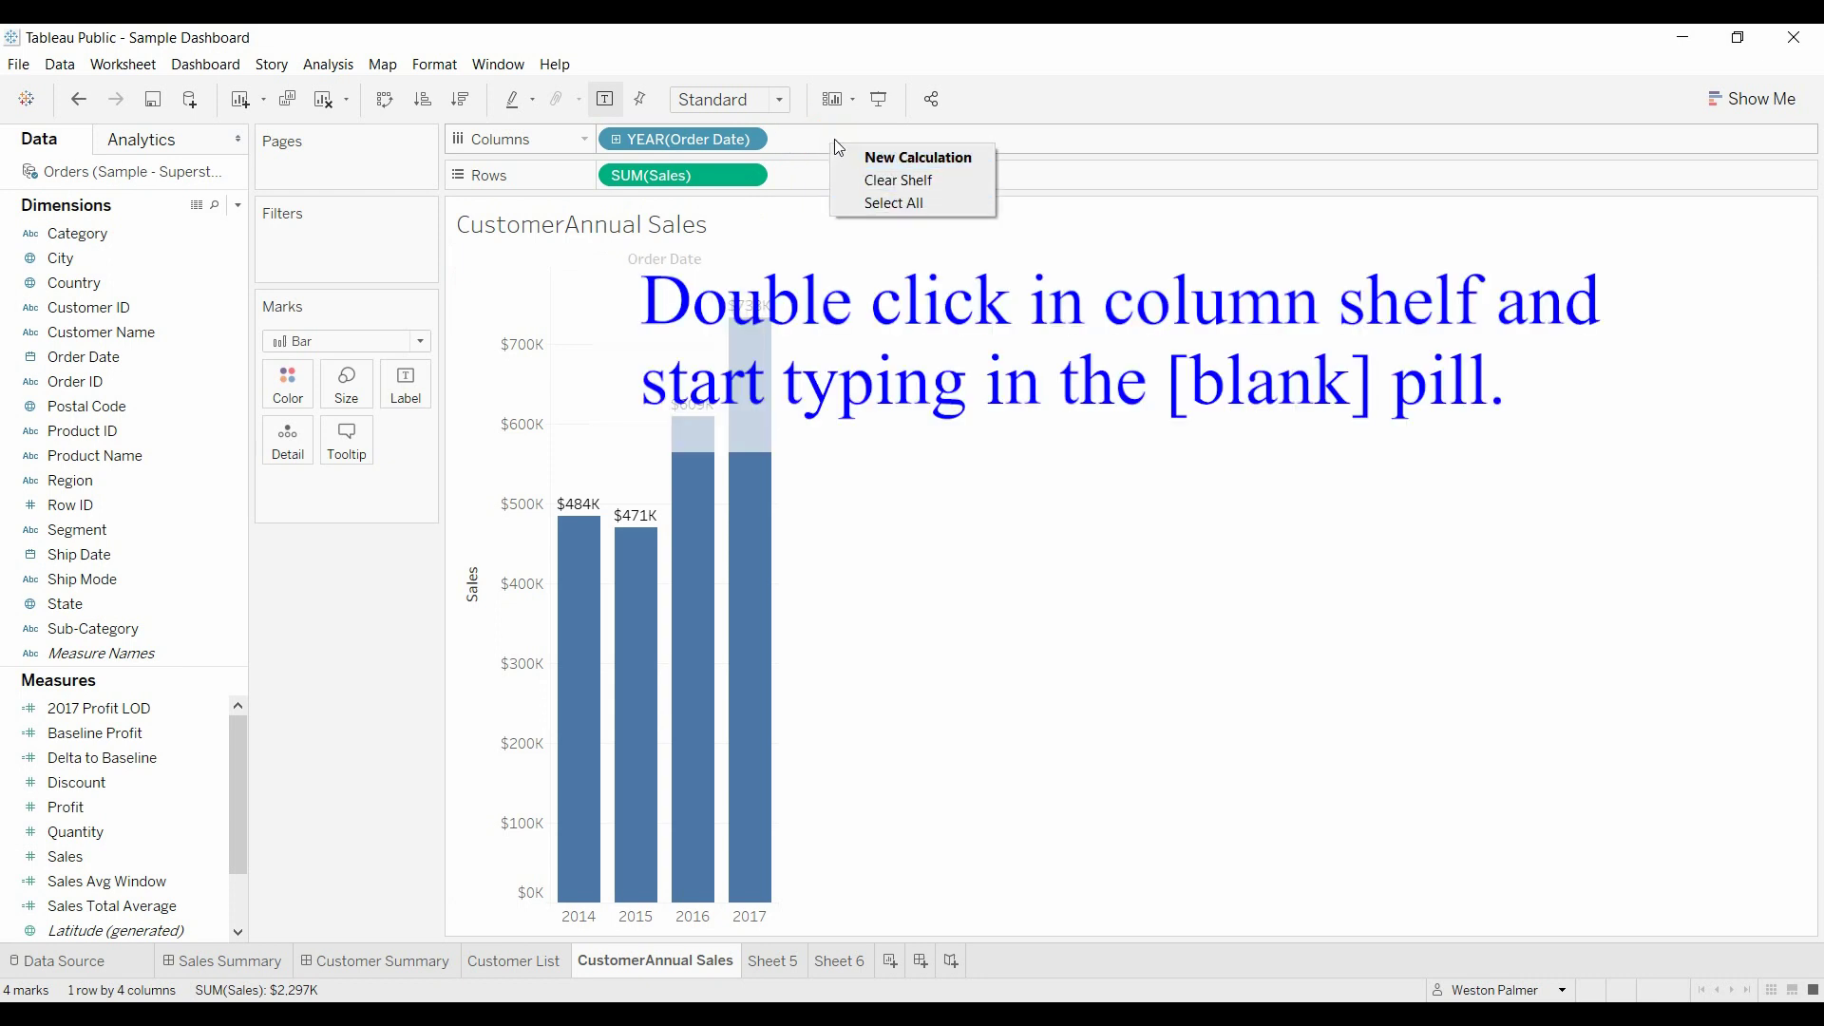
double_click(834, 139)
type("[")
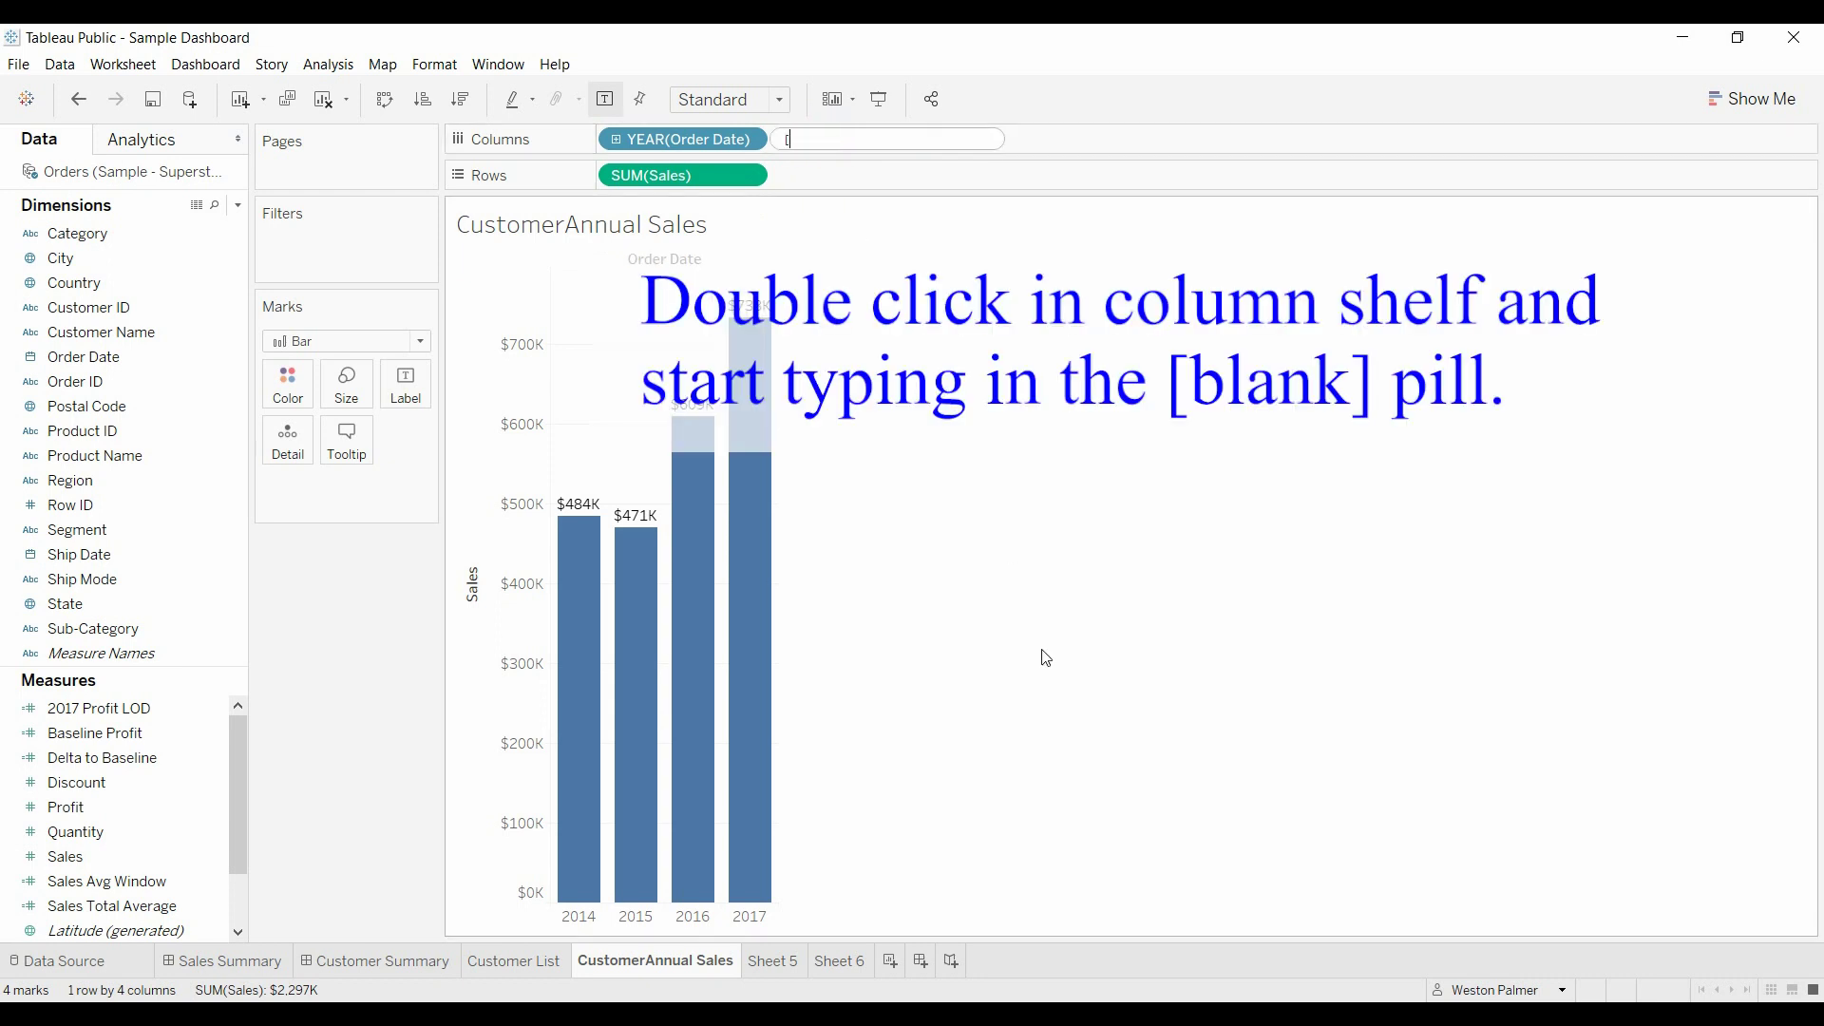
type("cust")
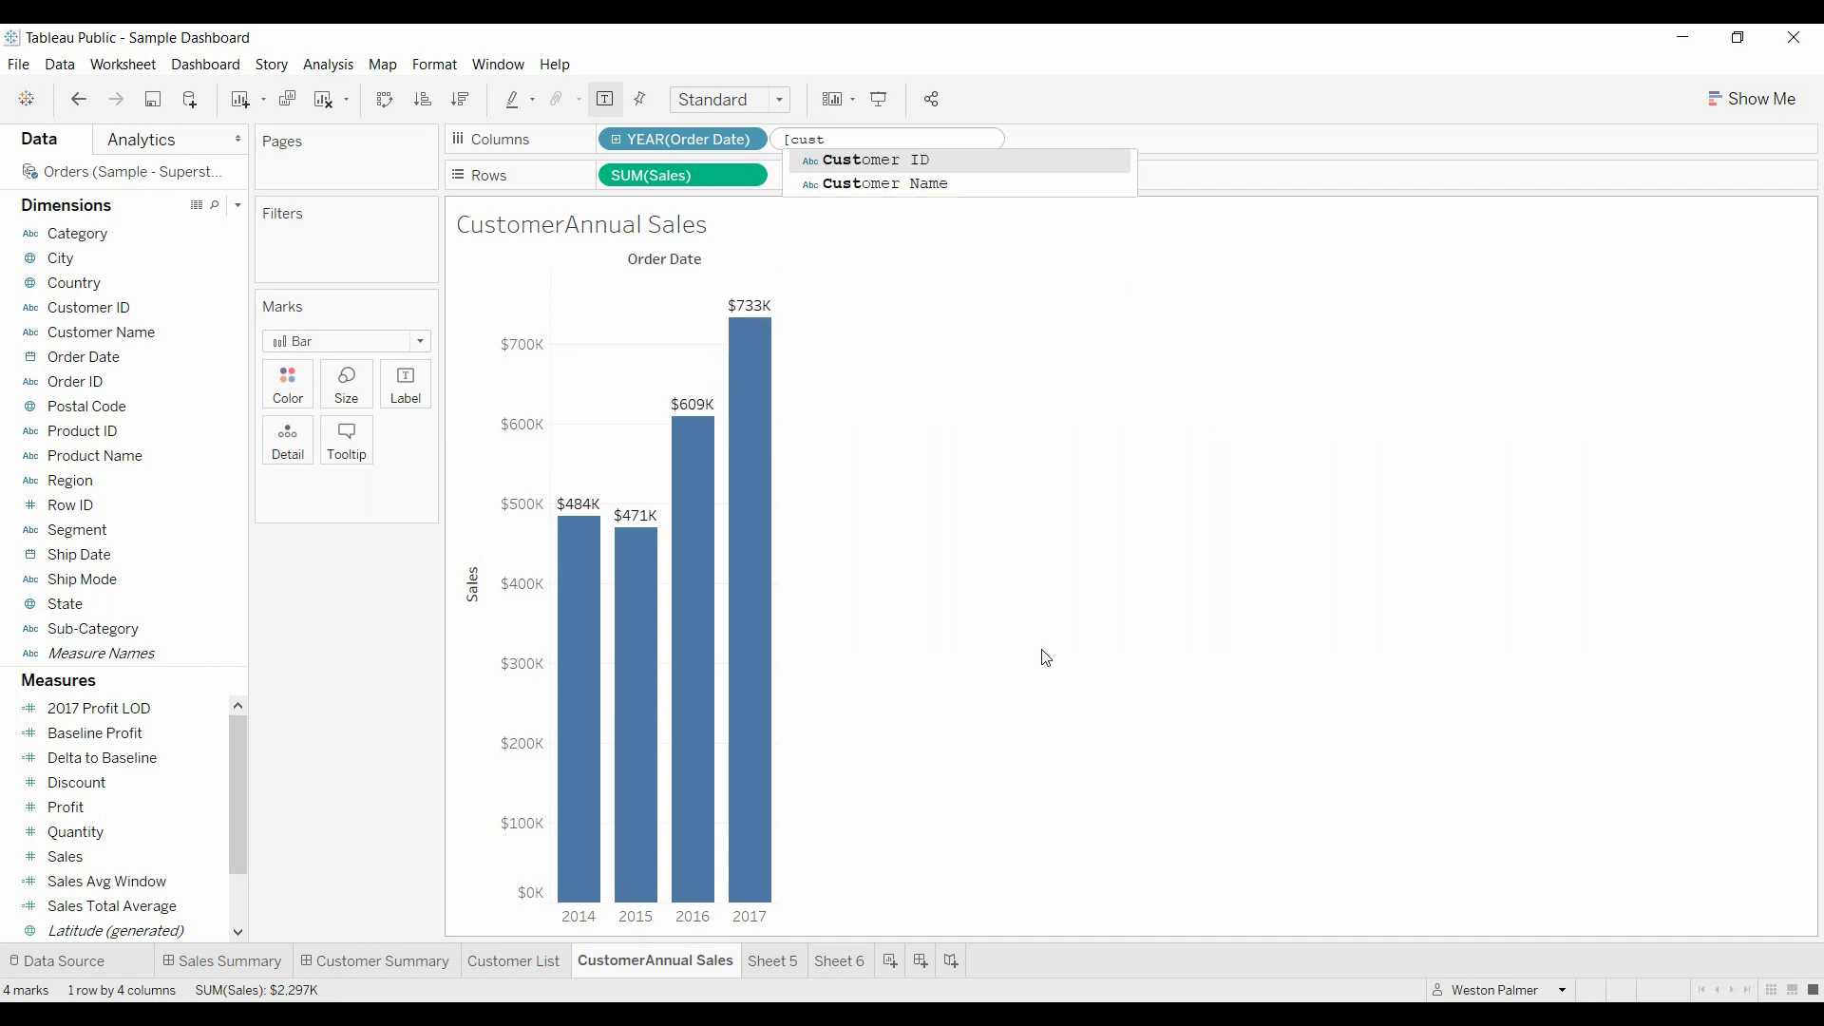
key("Down")
key("Return")
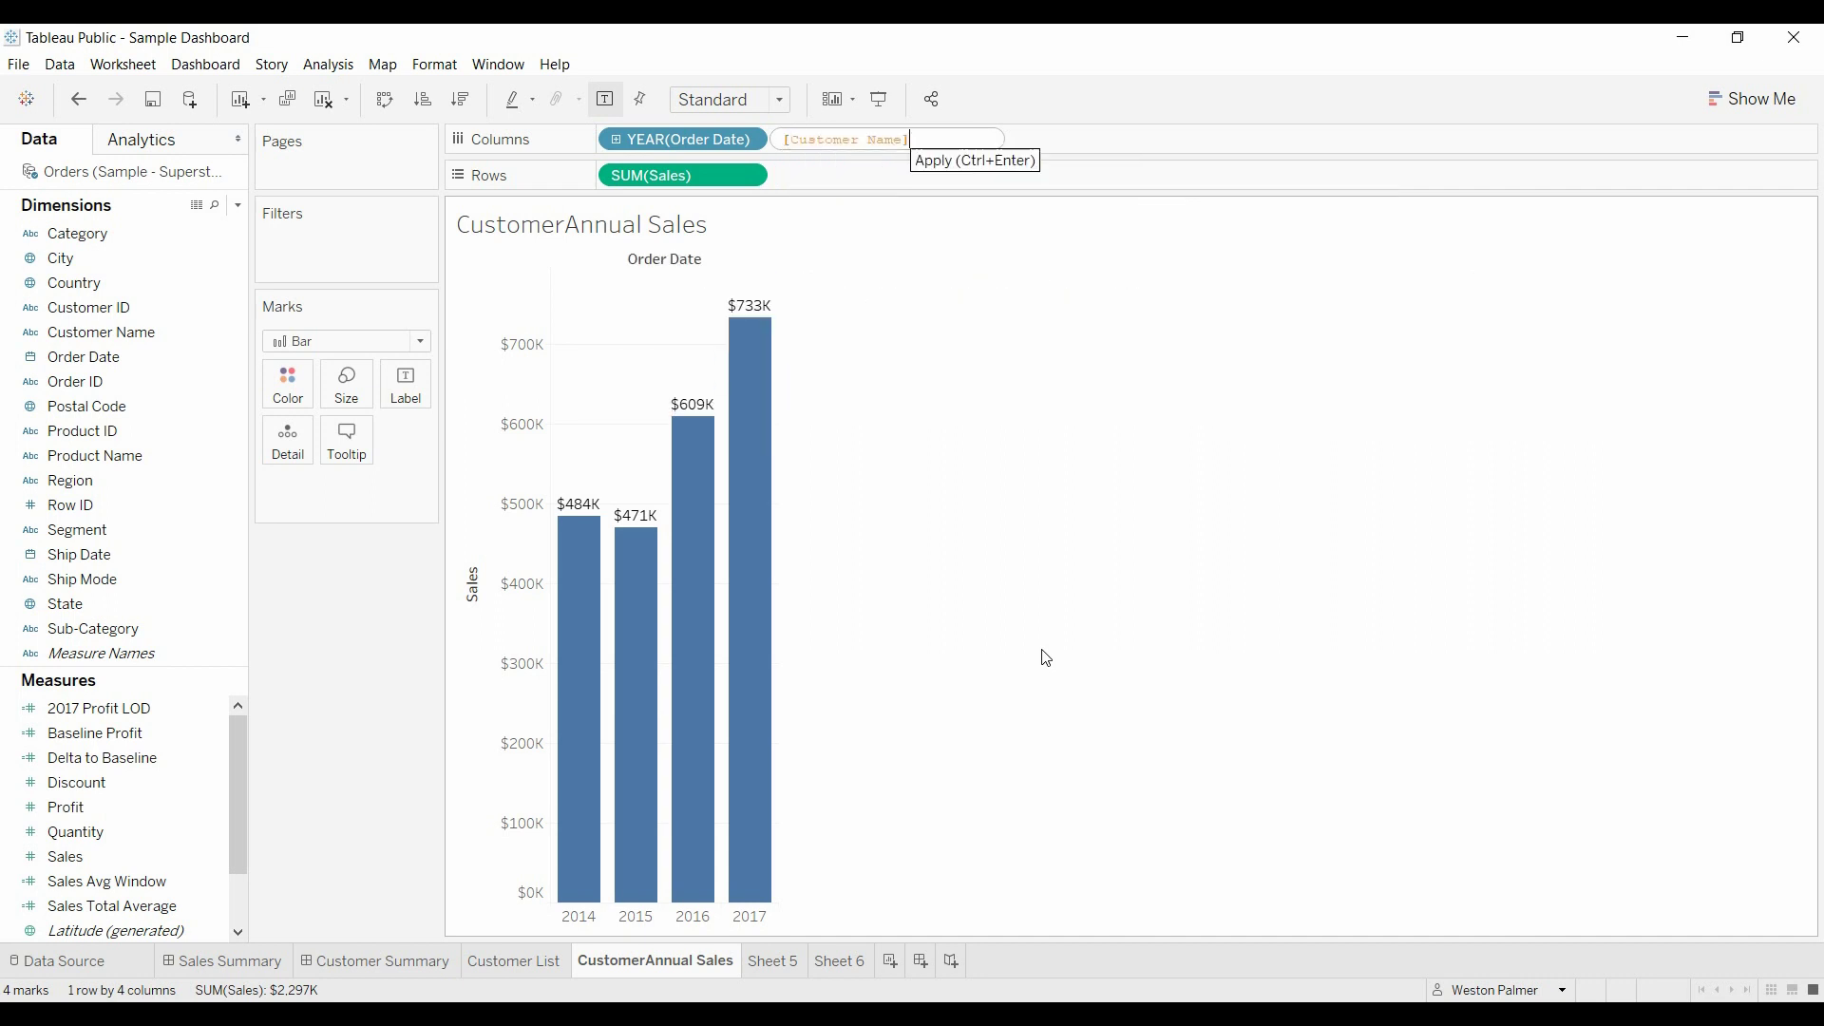
type("+")
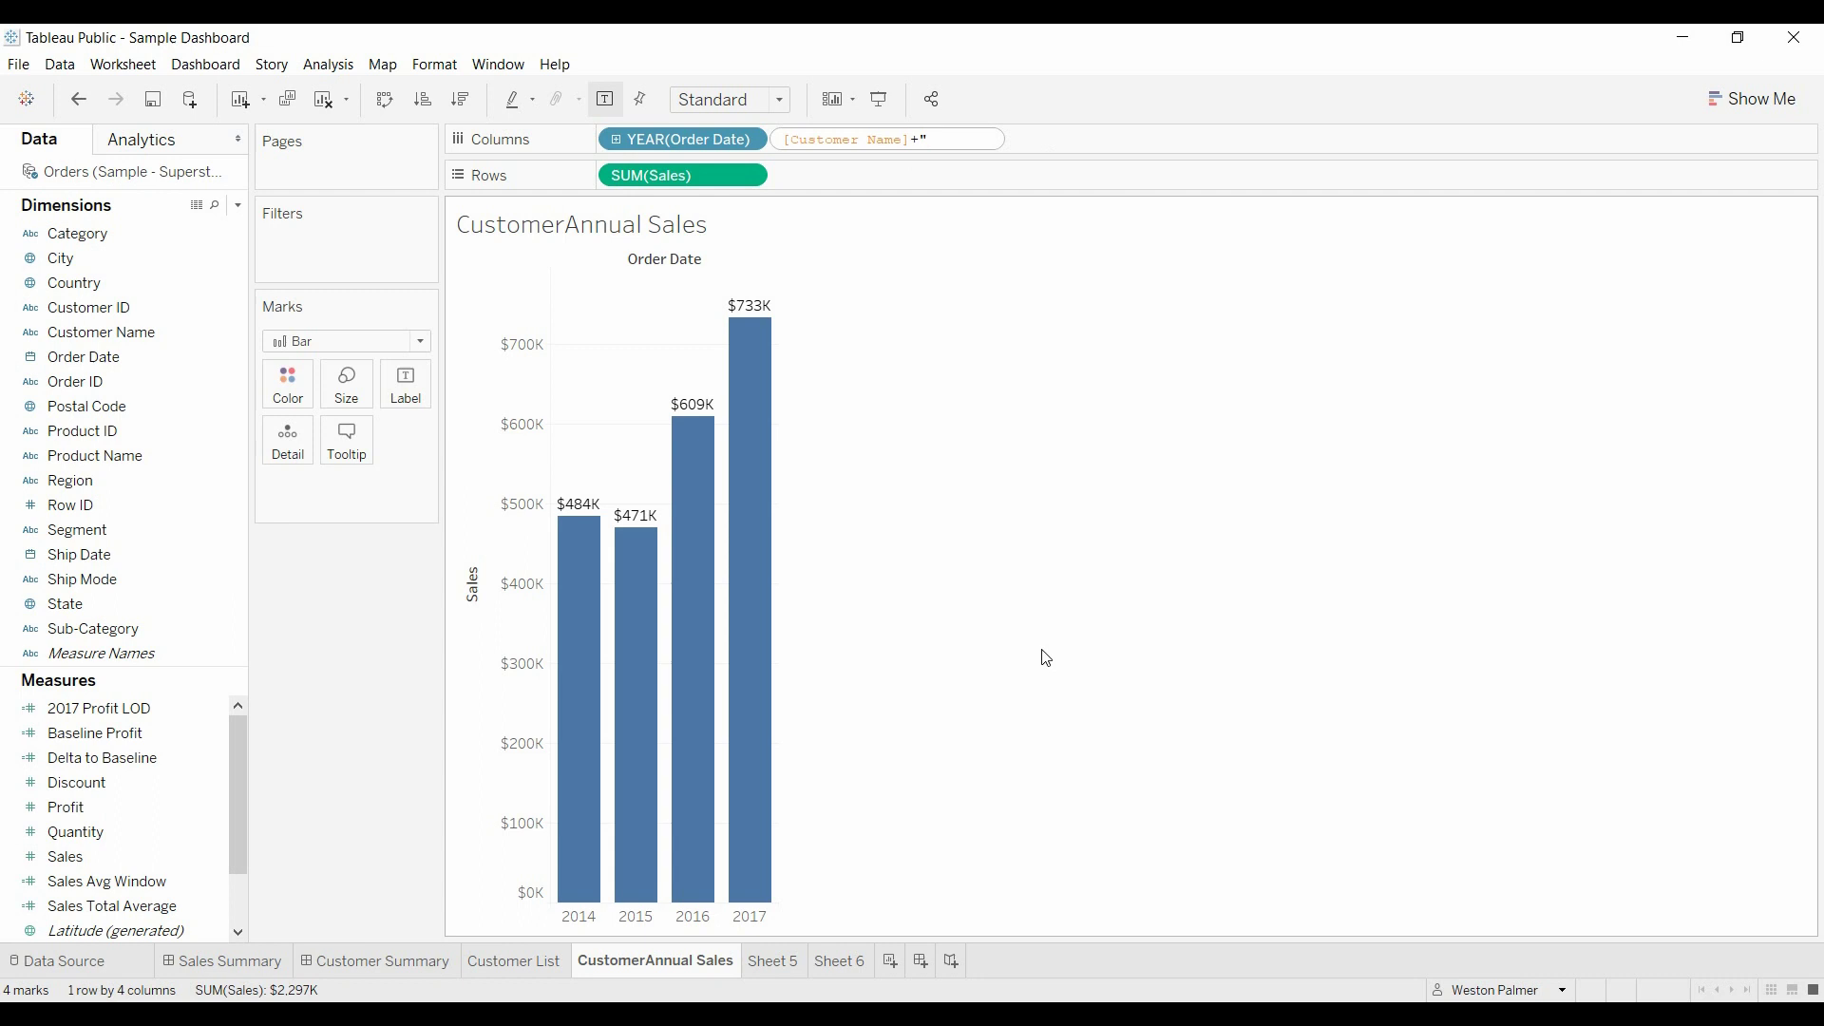
type("char")
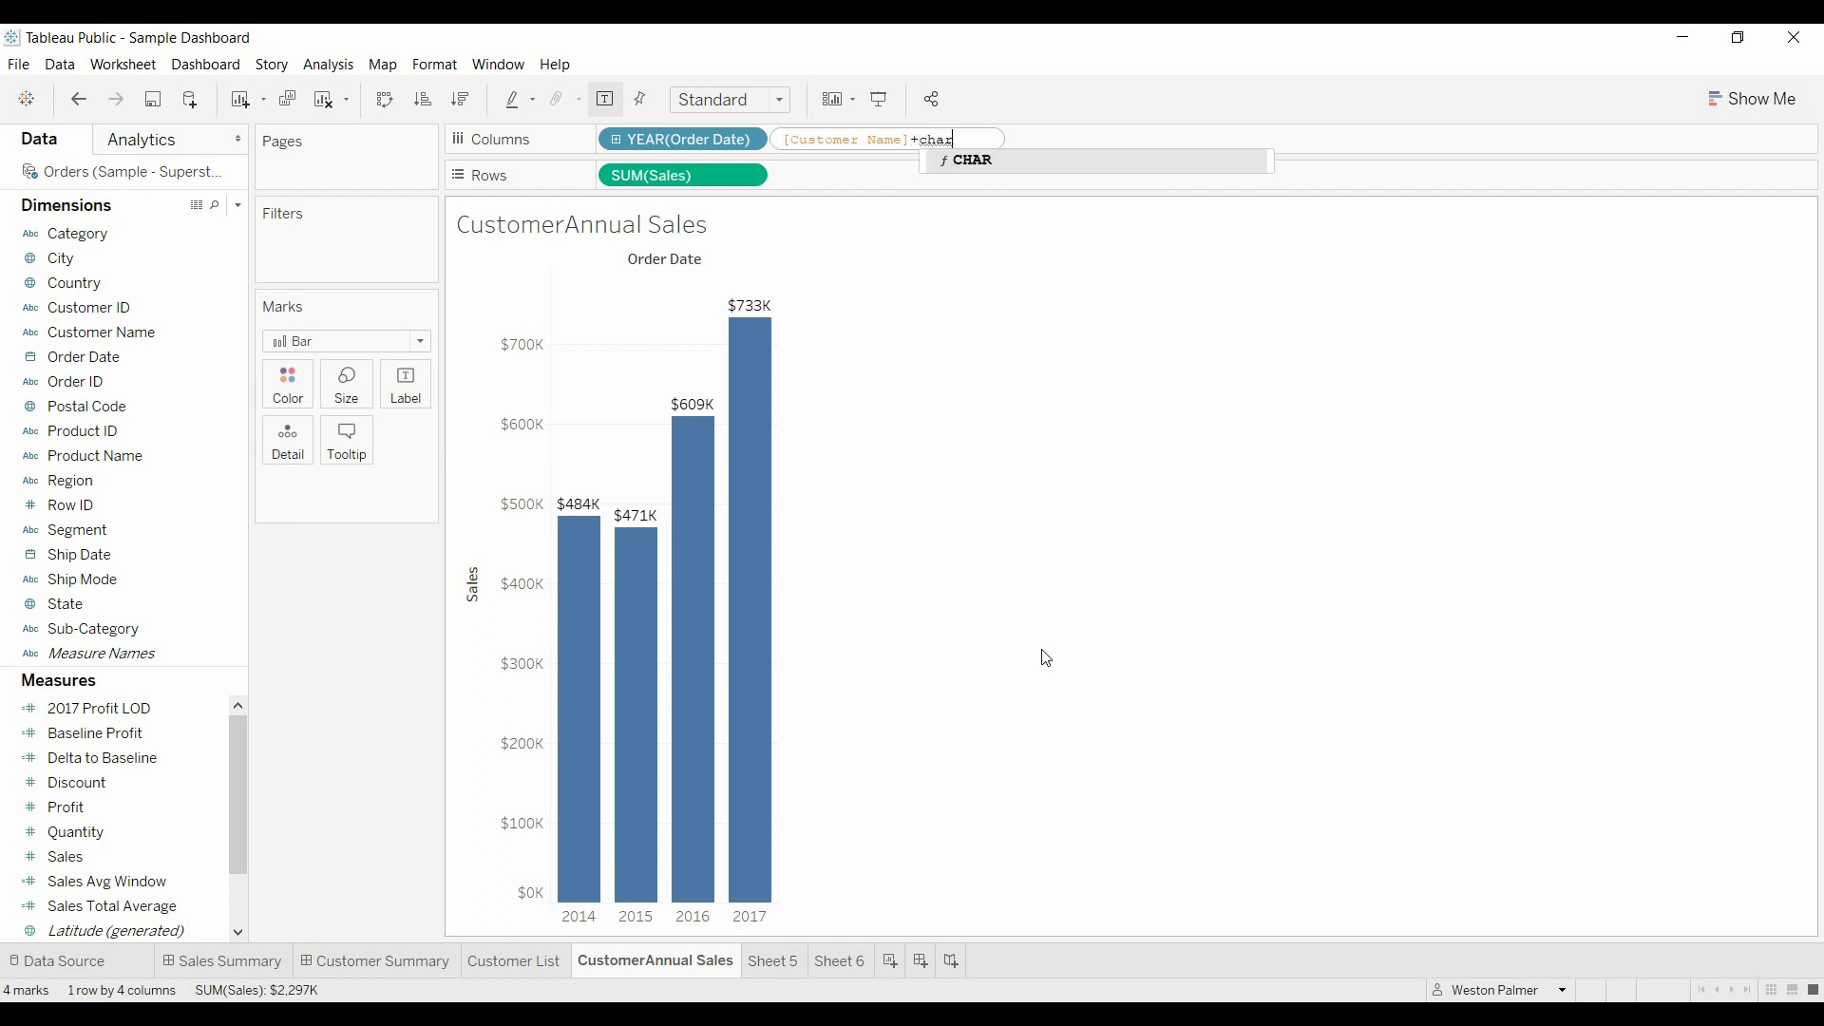
type("(13")
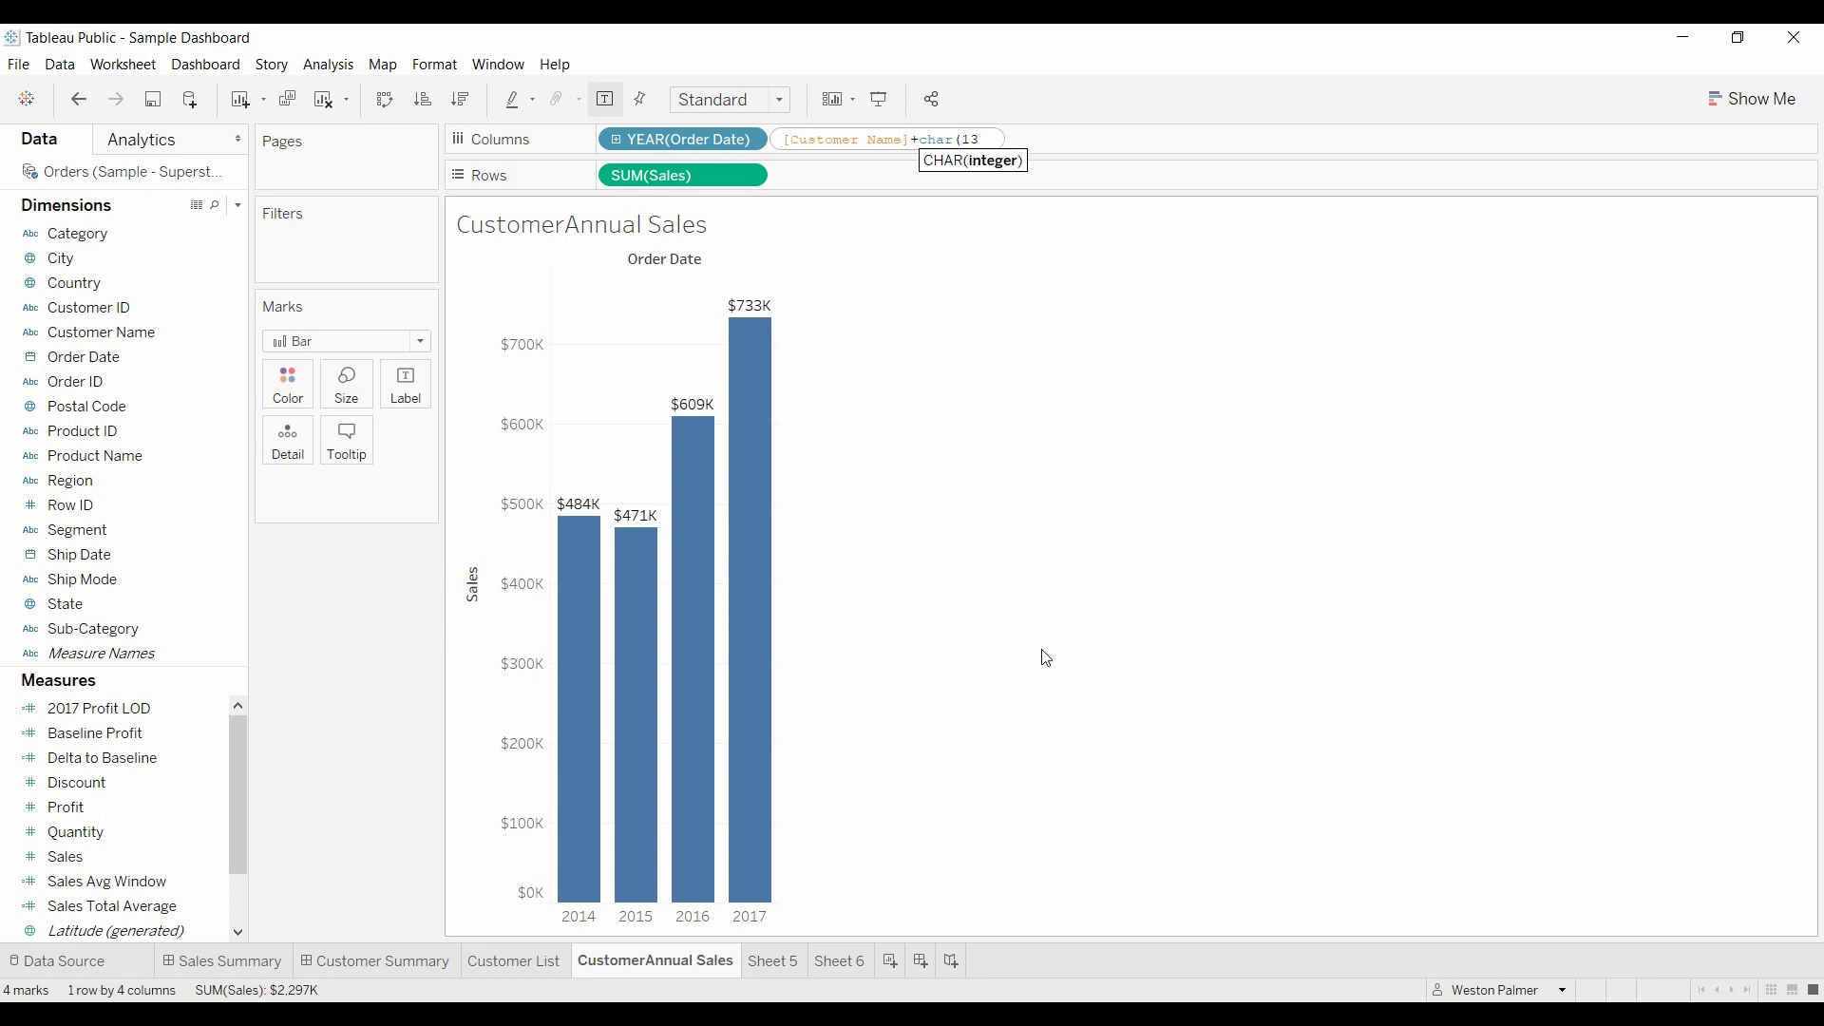
type(")+")
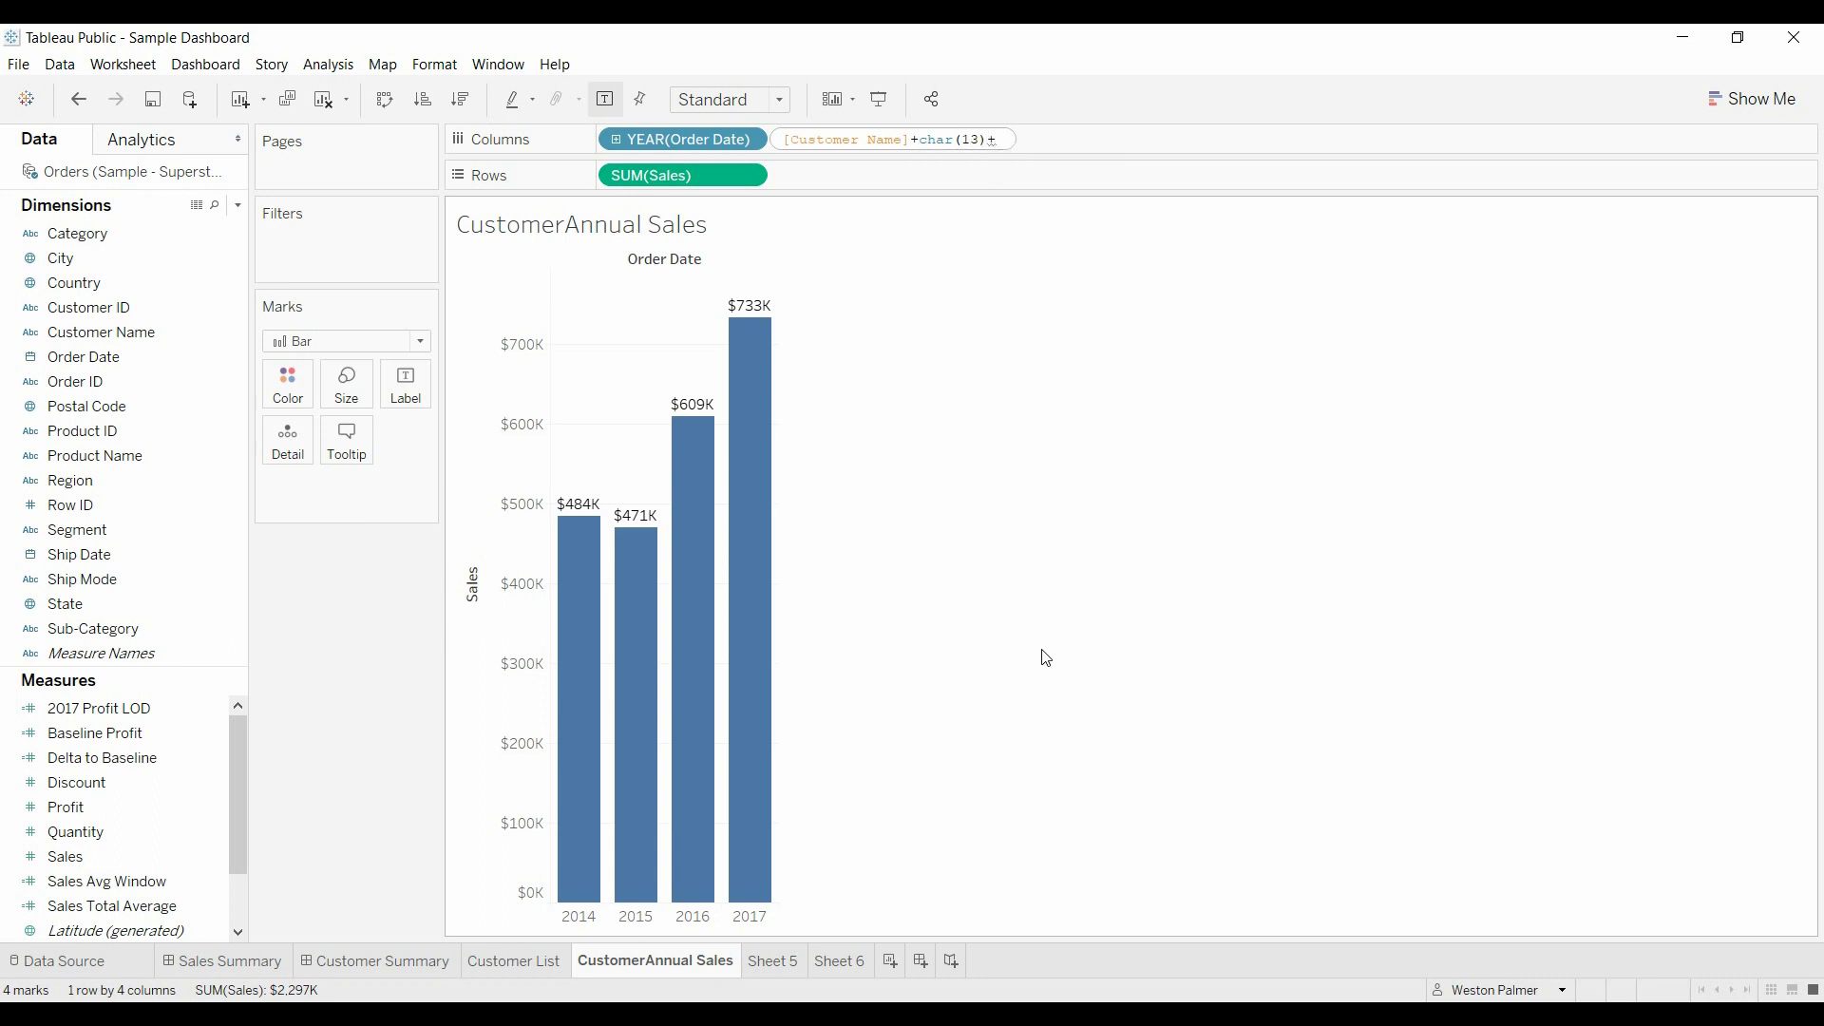
type("\"Annual Sales\"")
key("Return")
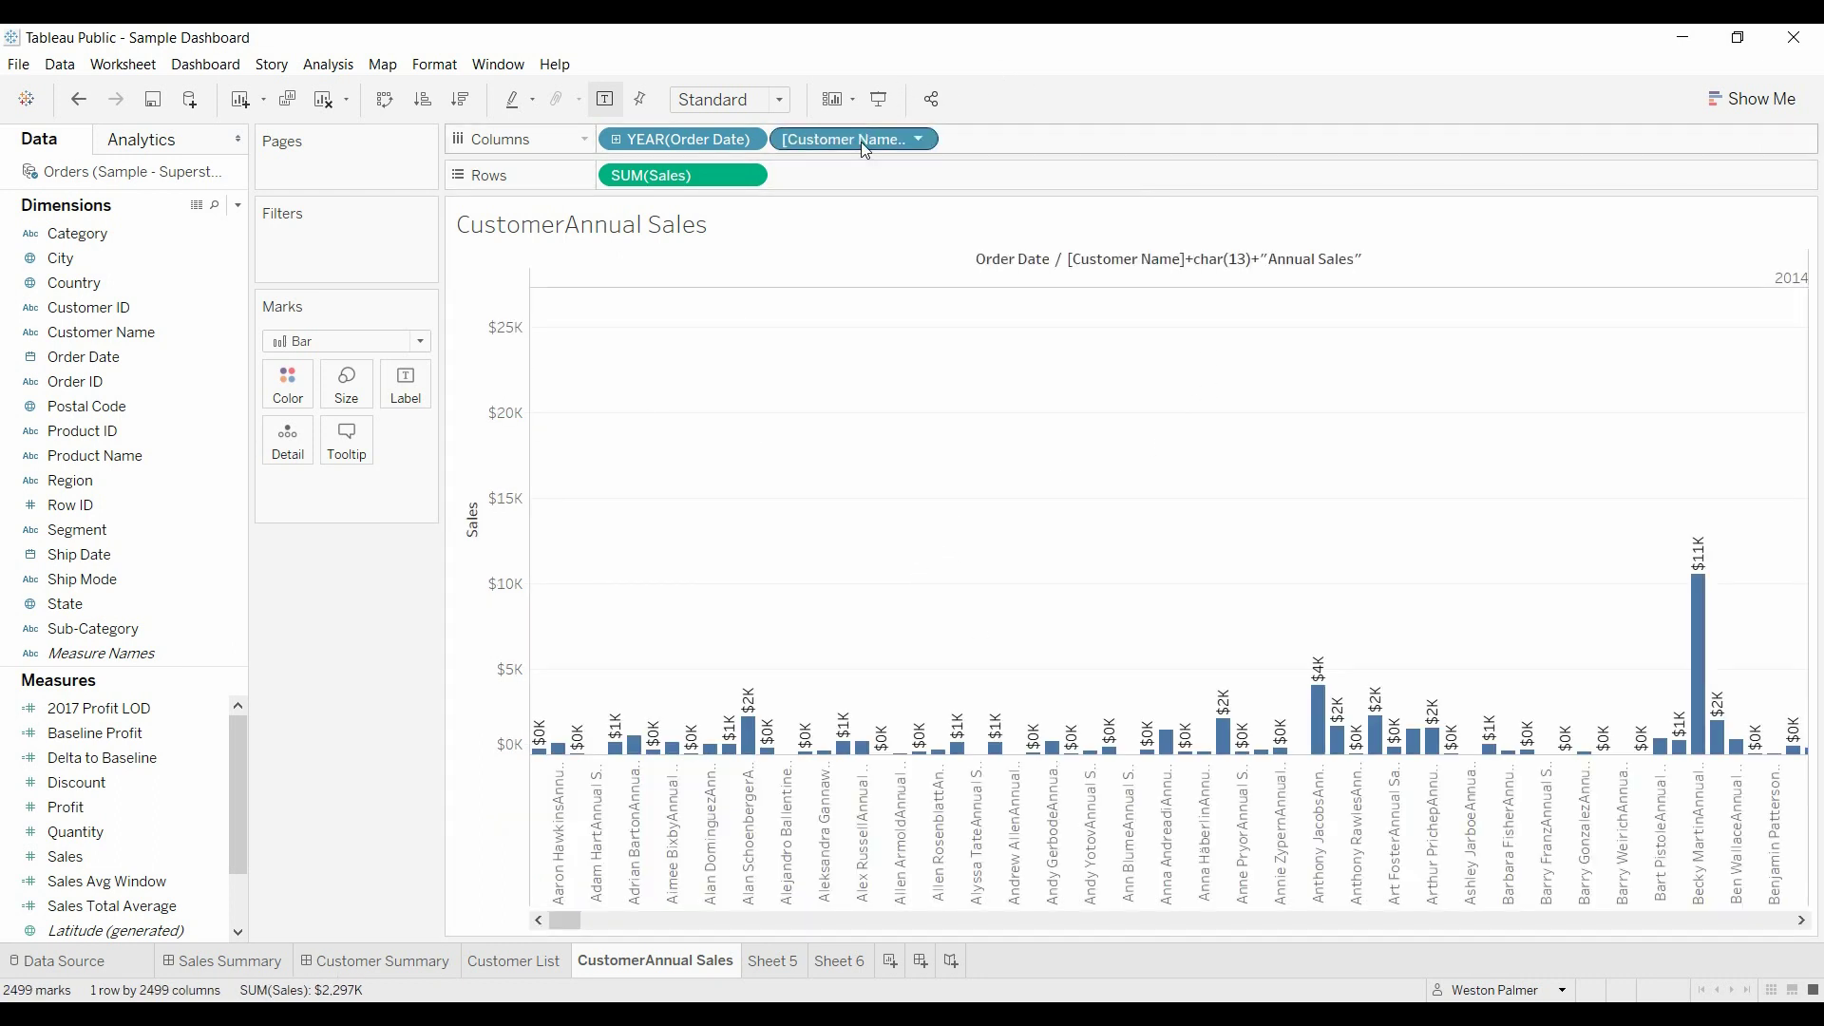
left_click_drag(912, 140, 625, 160)
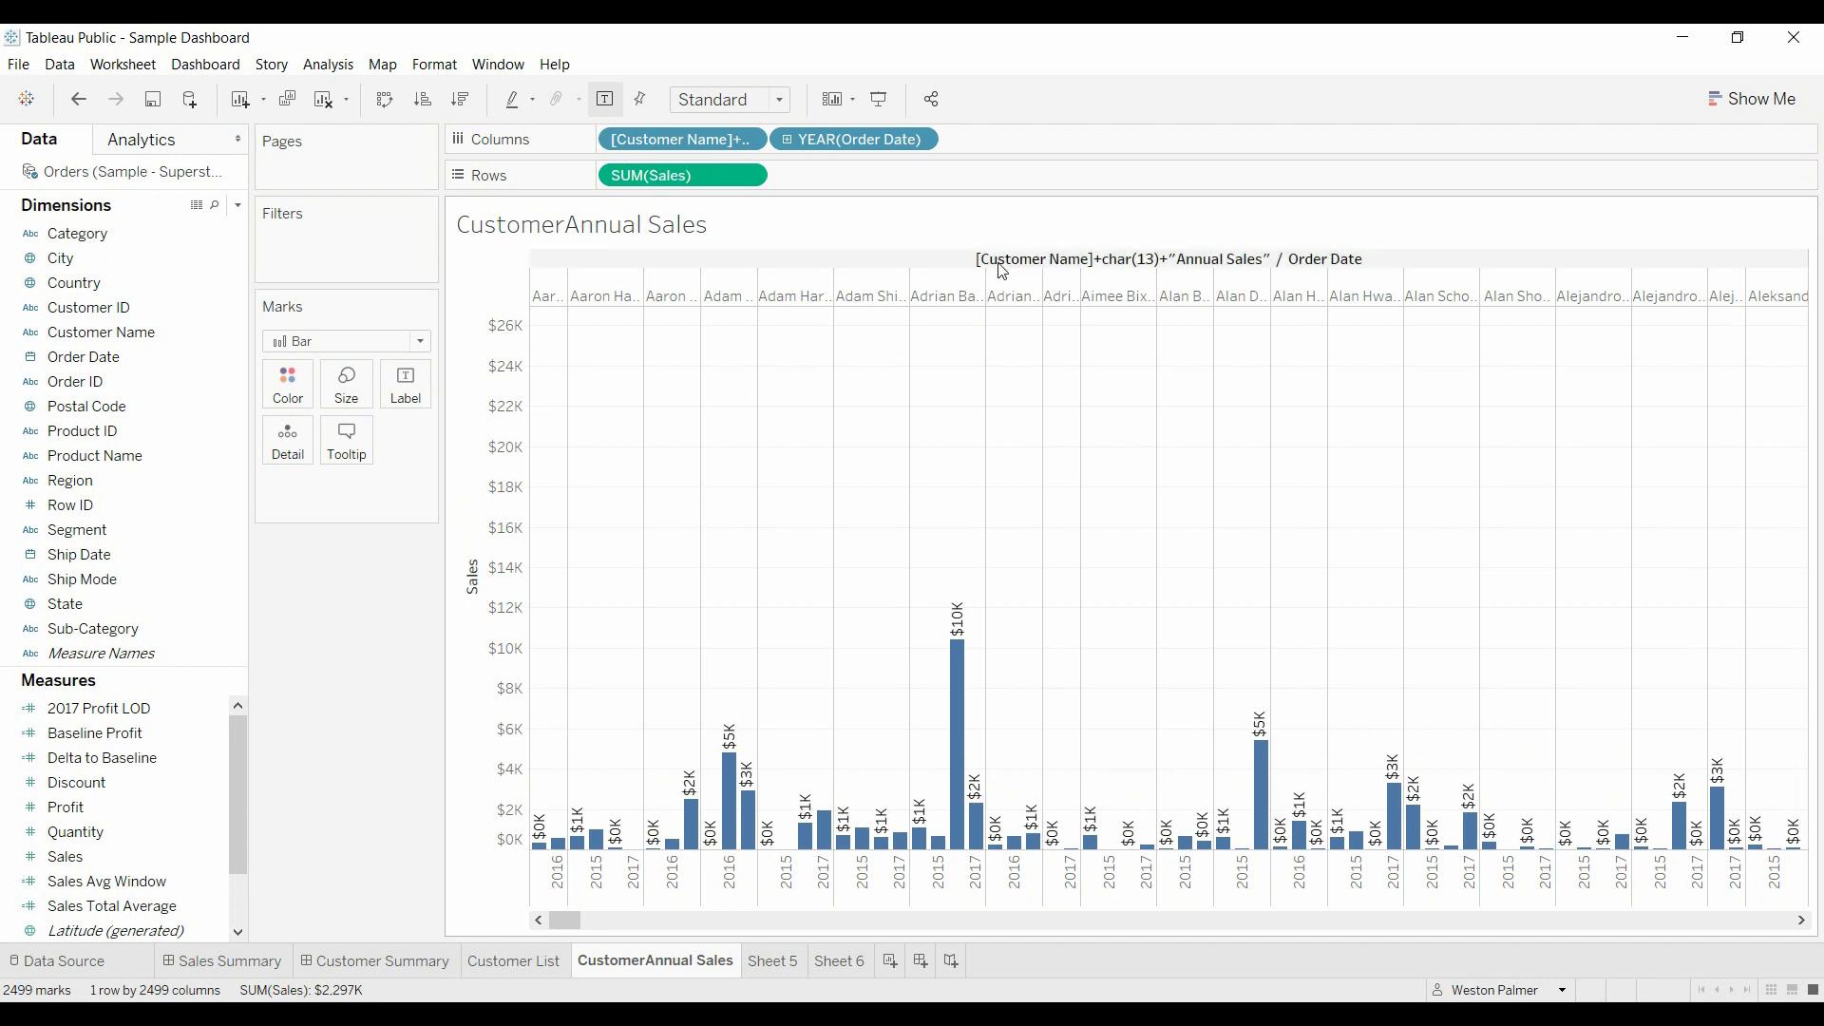
Hide the column field labels but keep customer name headers shown, then return to Customer Summary.
right_click(1226, 259)
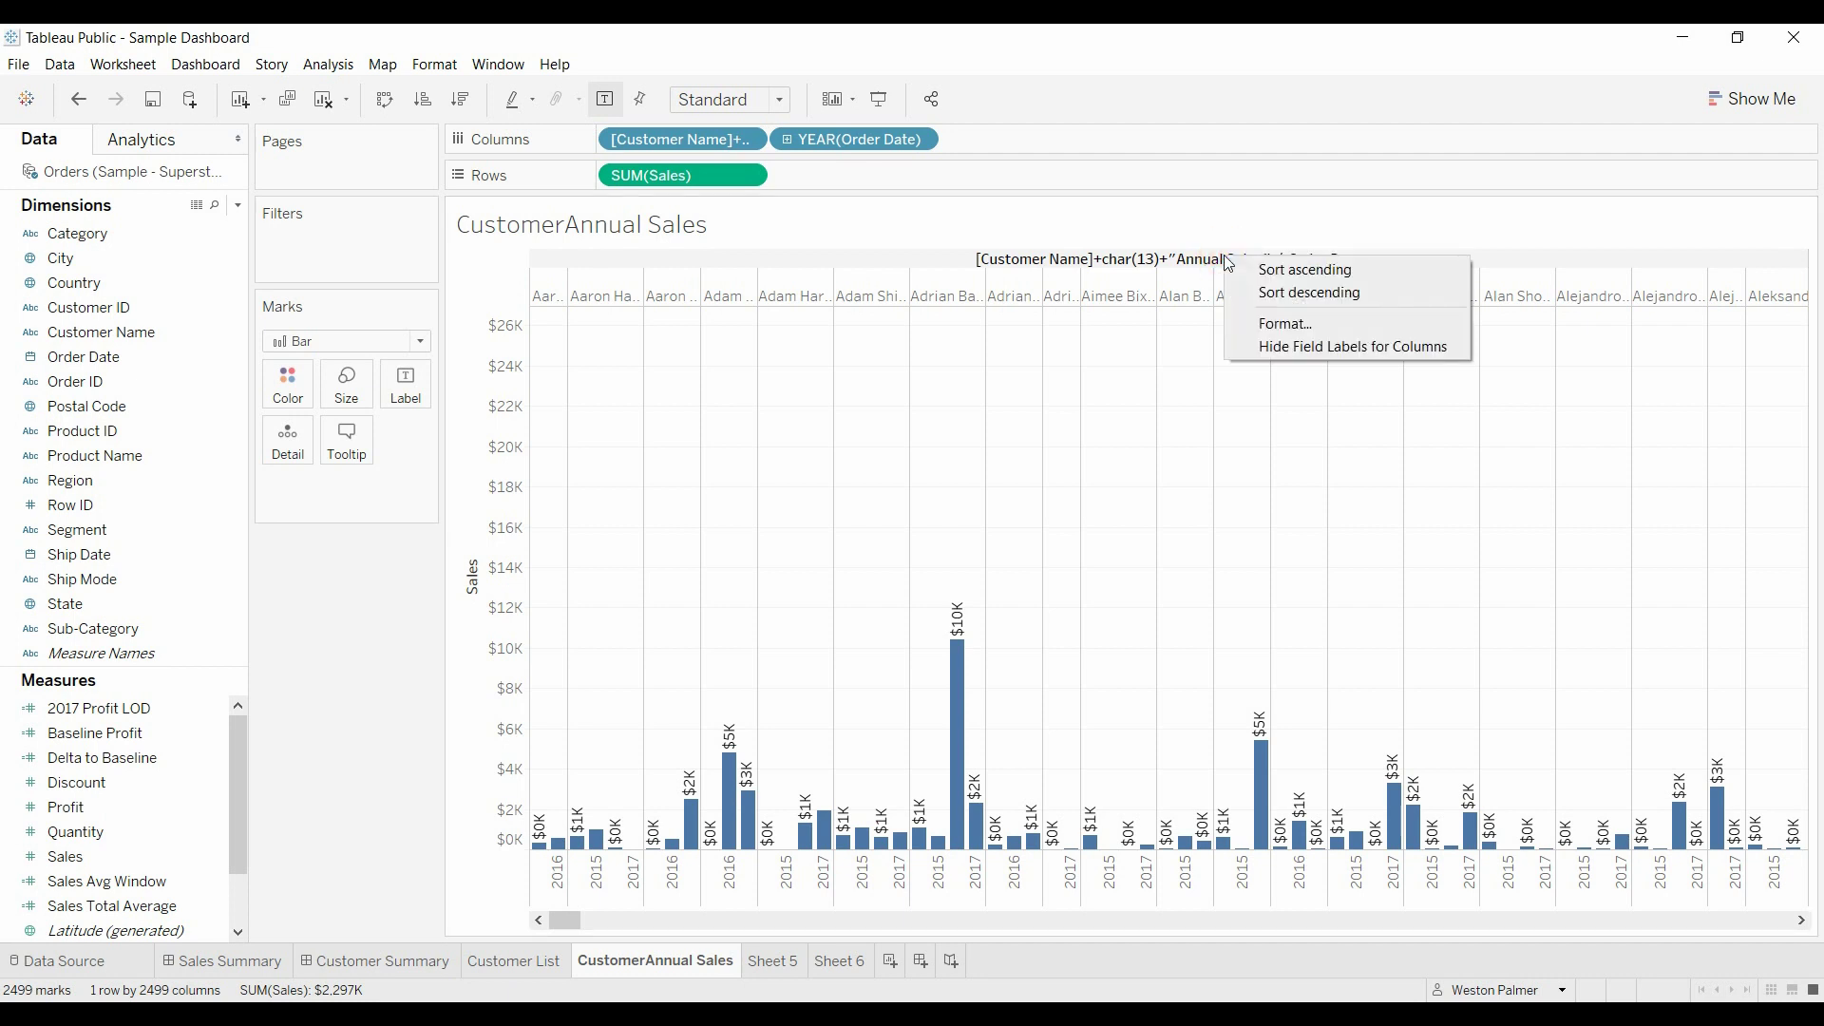
left_click(1410, 348)
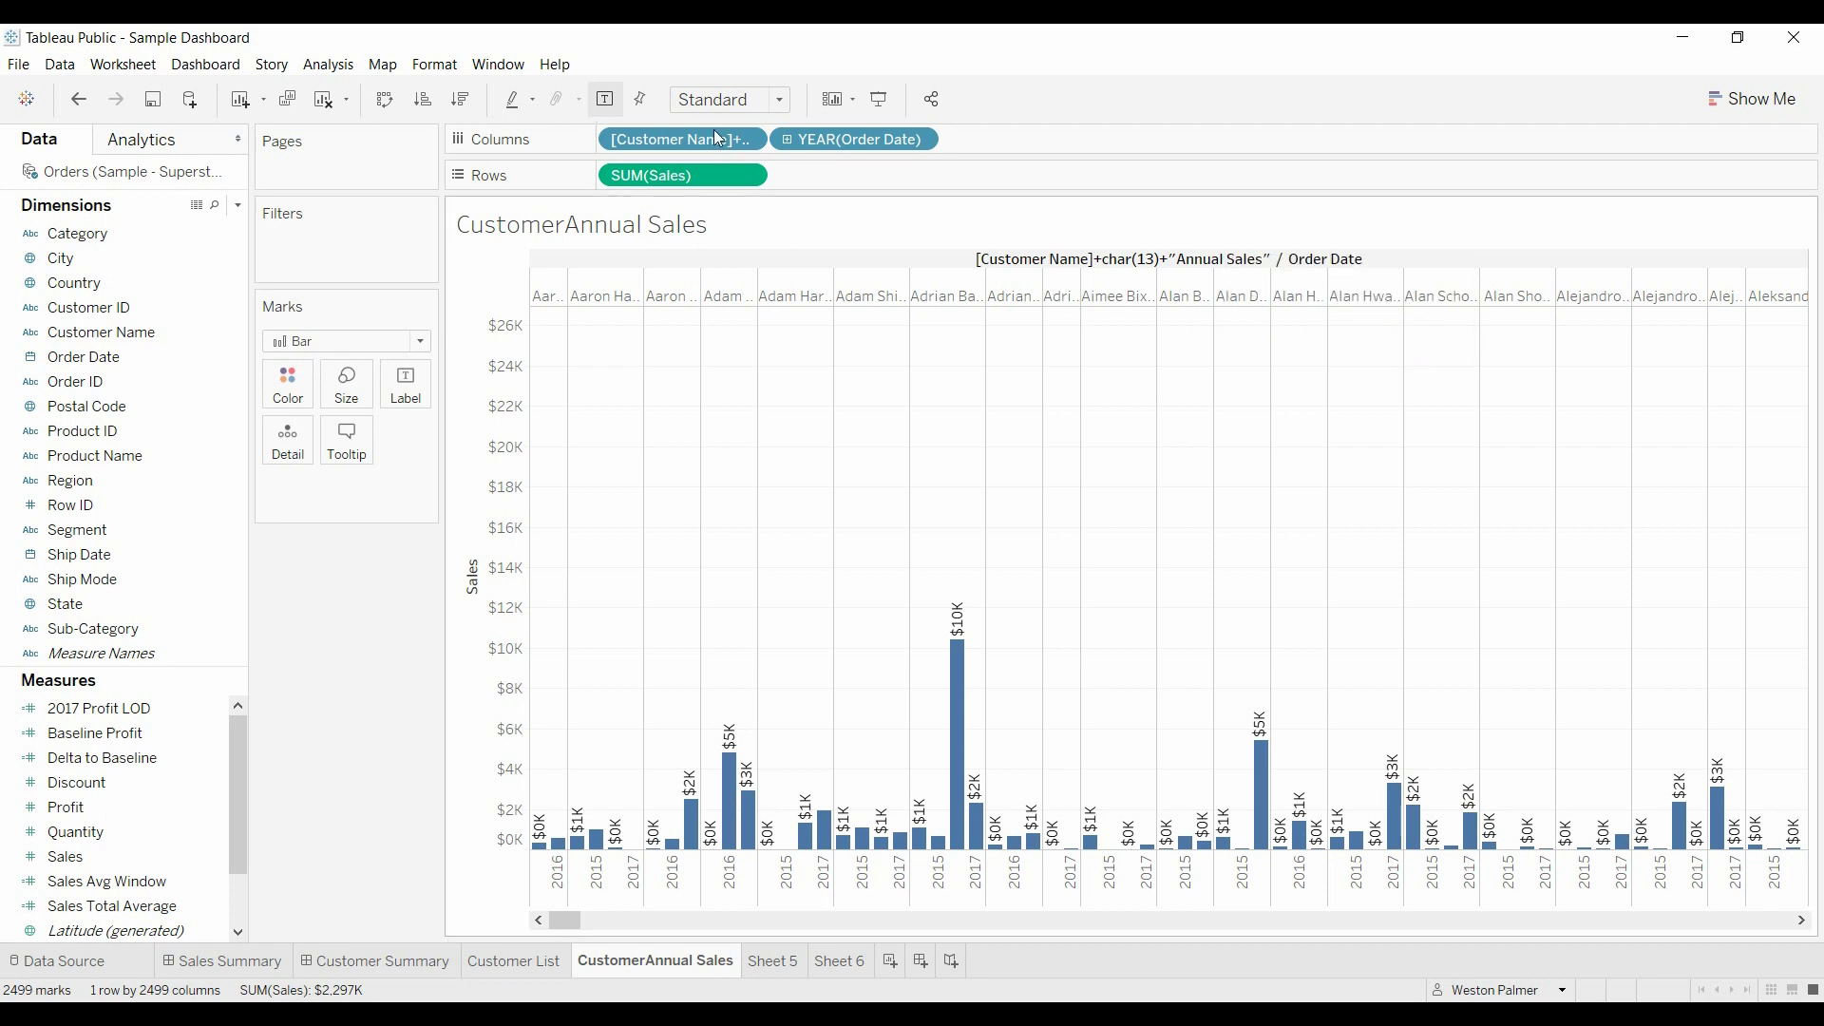
left_click(752, 143)
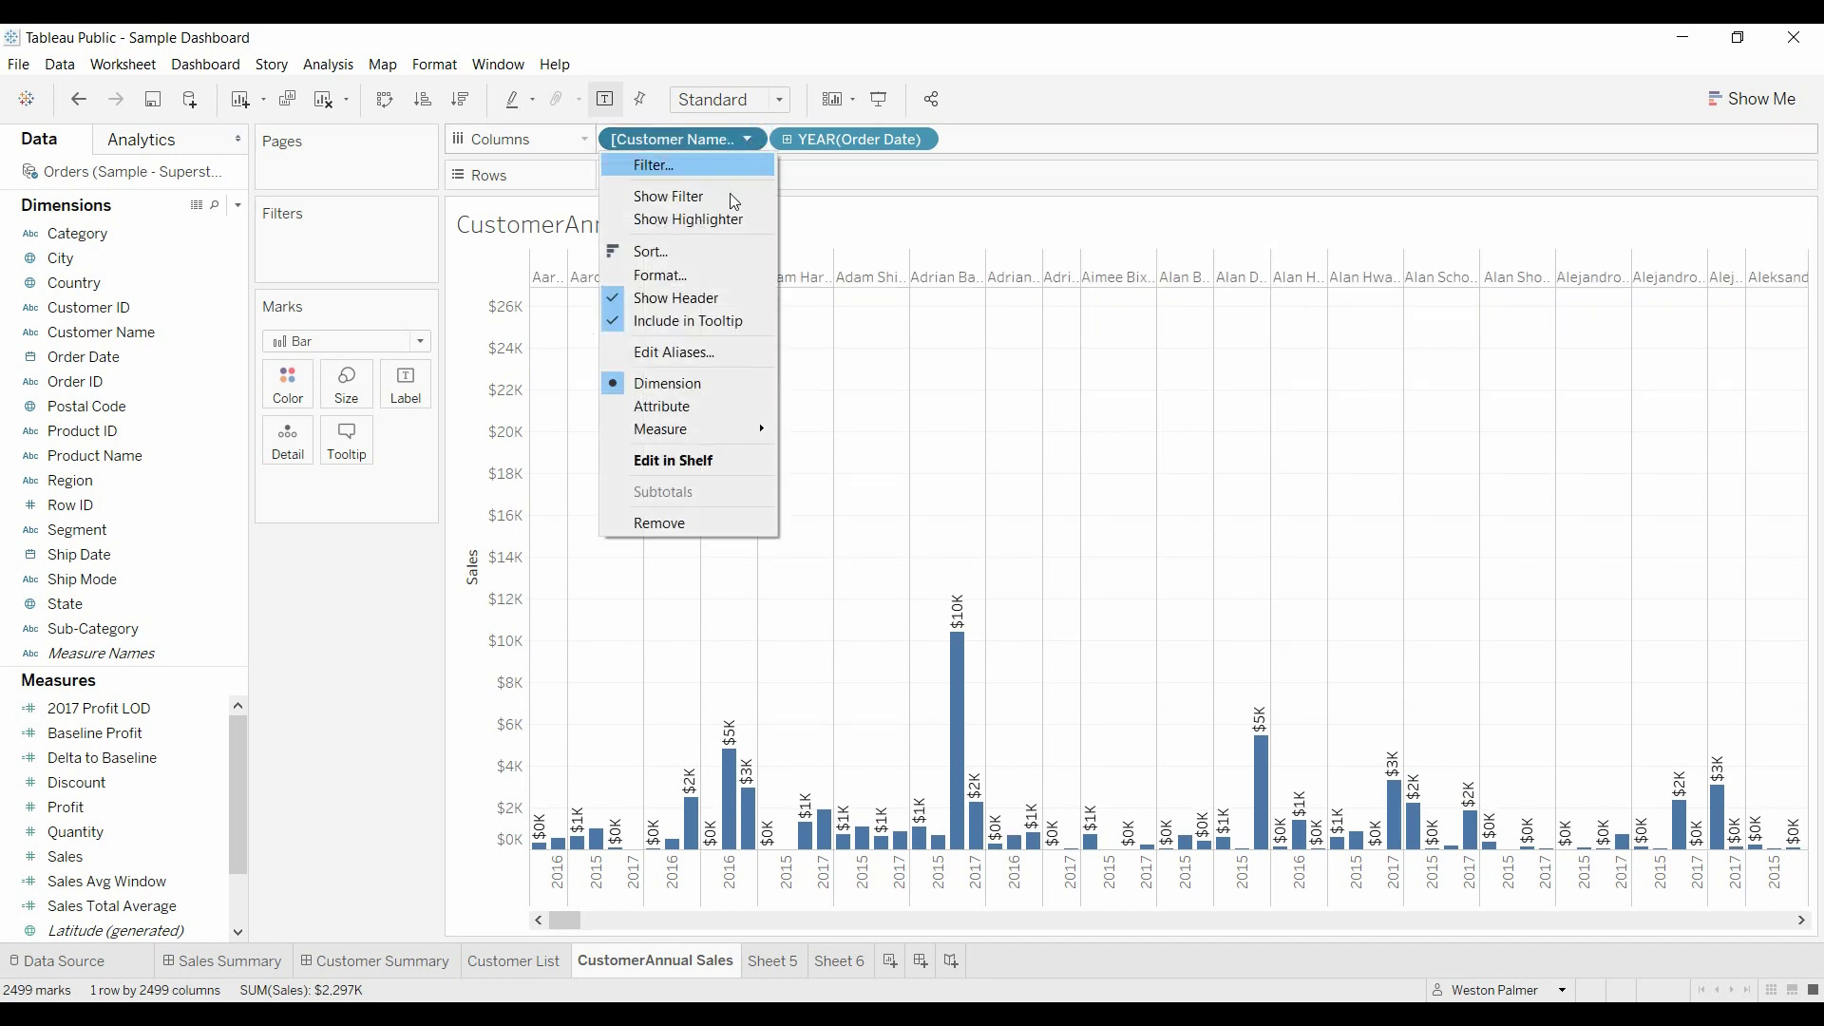
key("Escape")
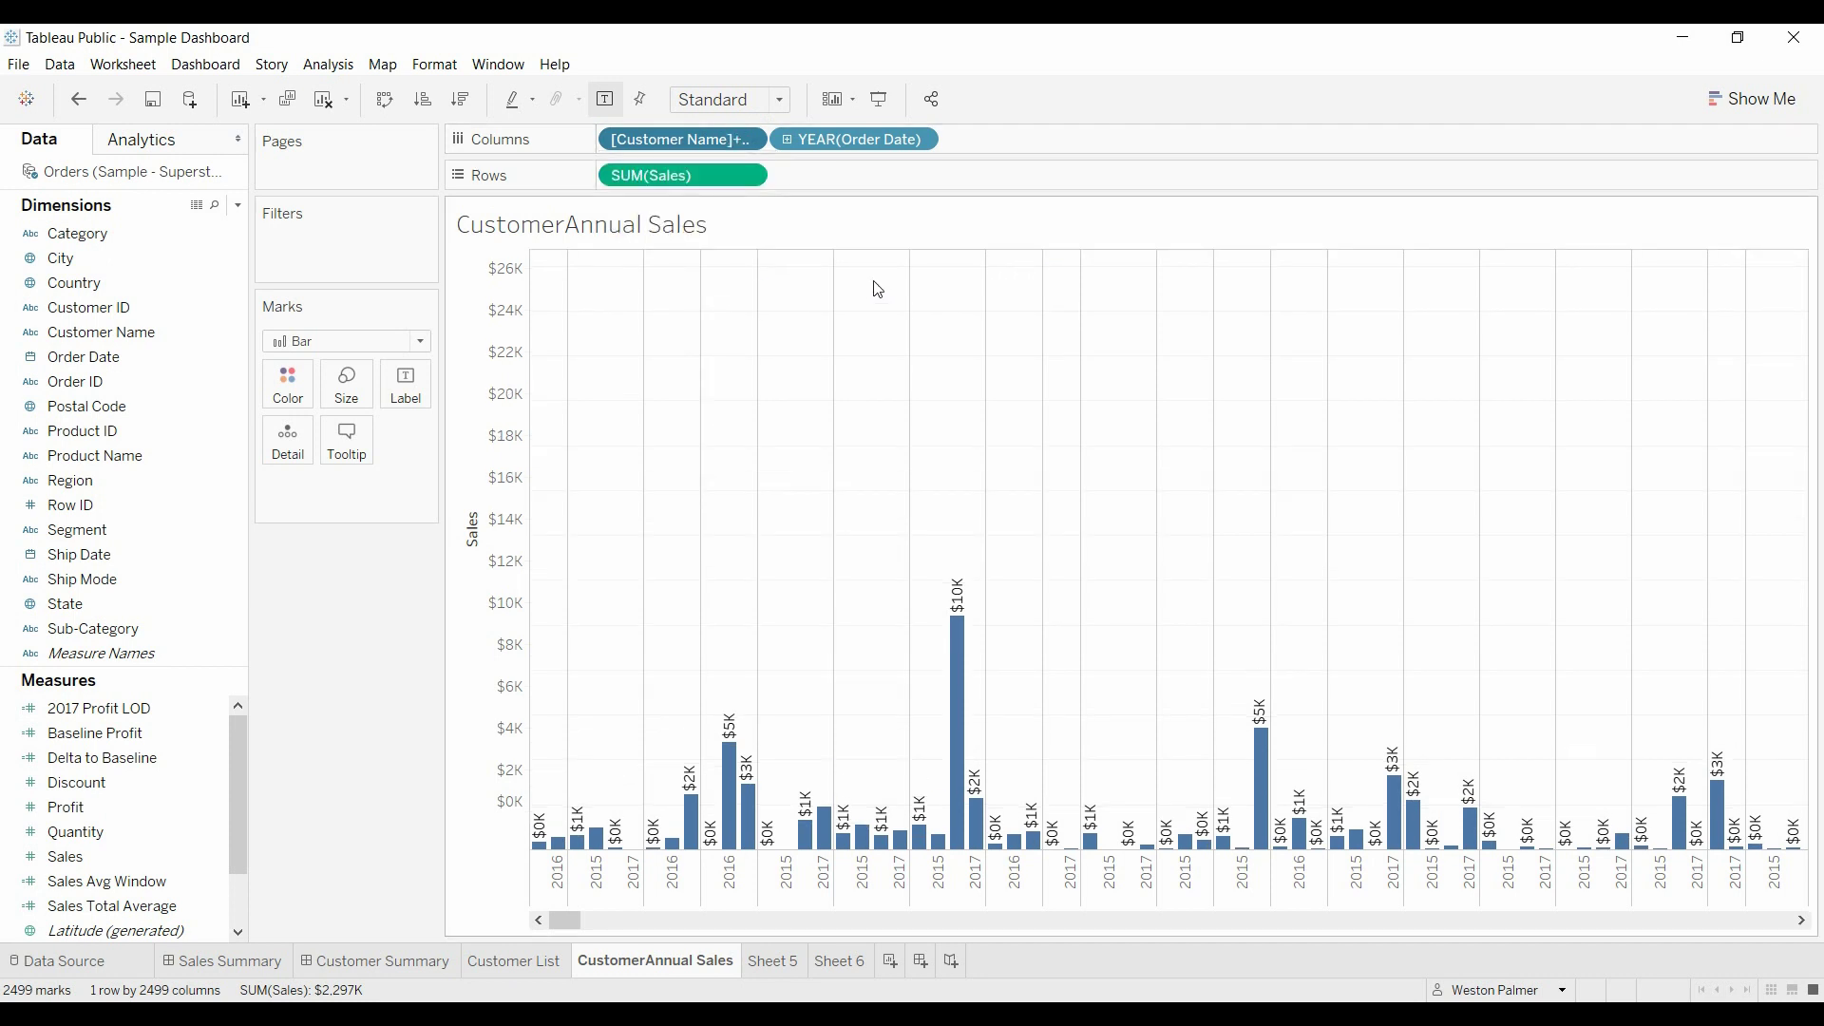
left_click(751, 139)
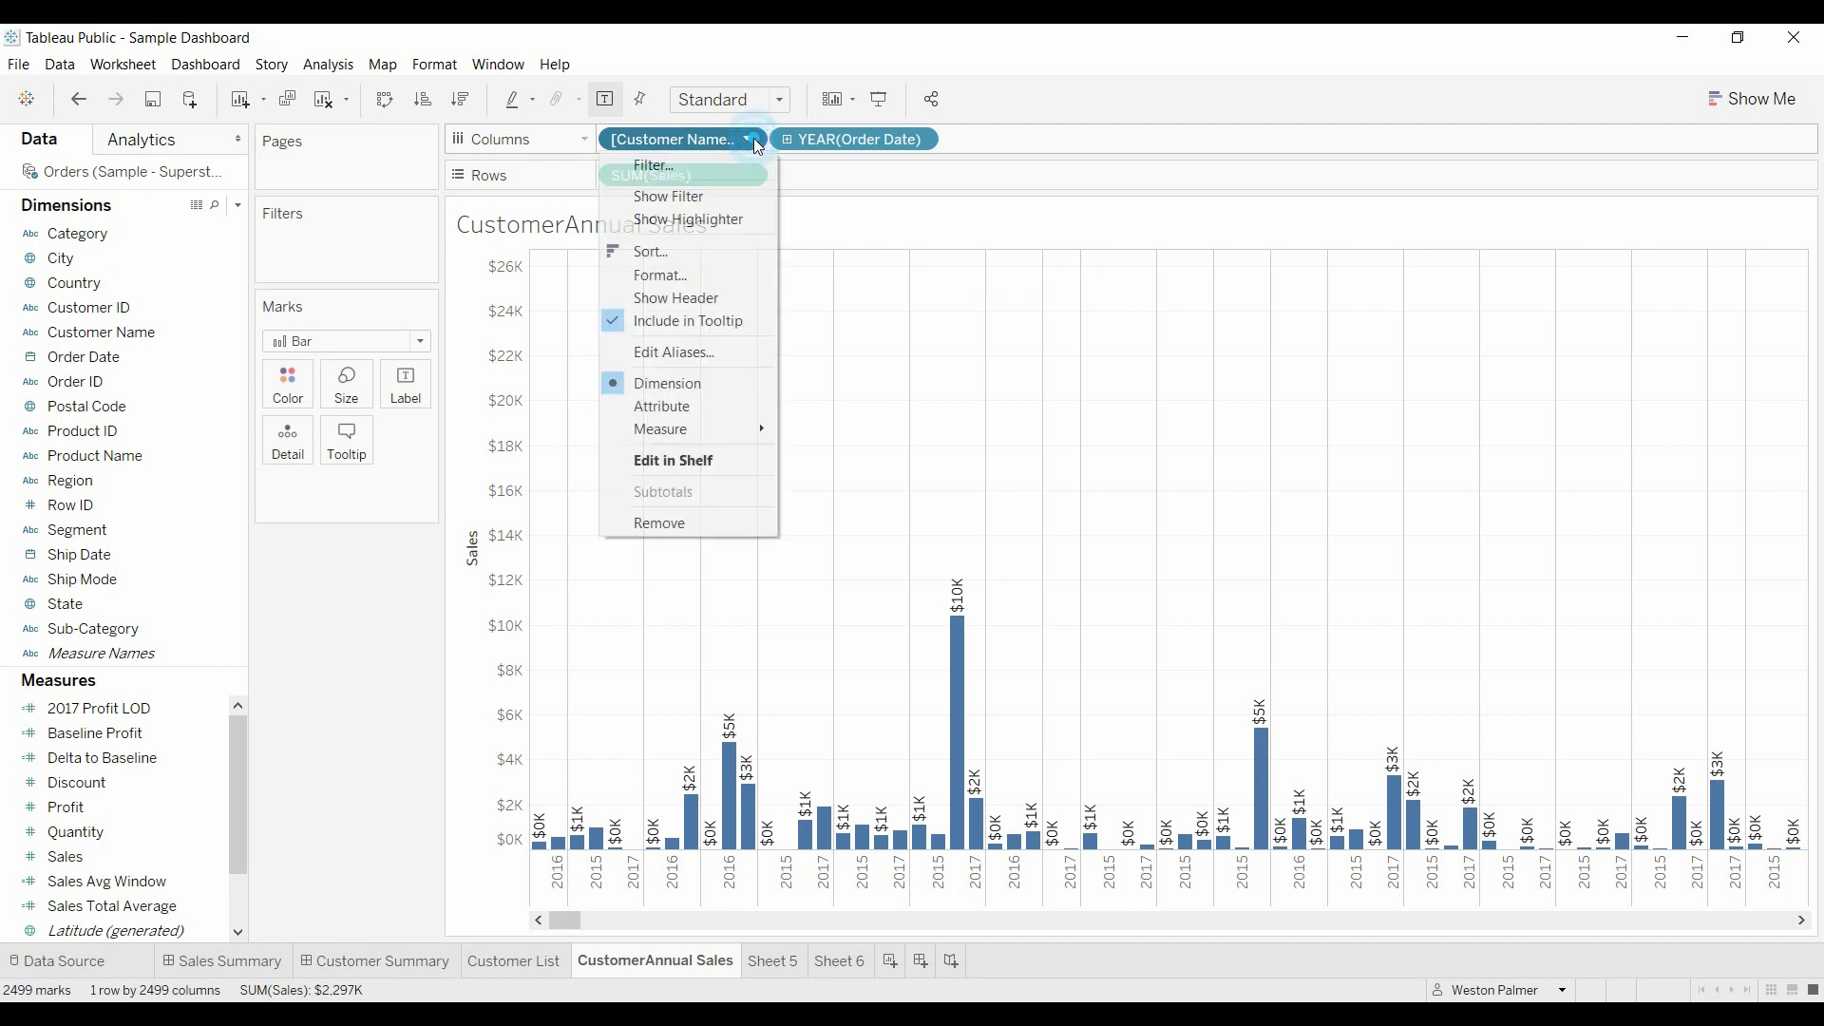
left_click(721, 299)
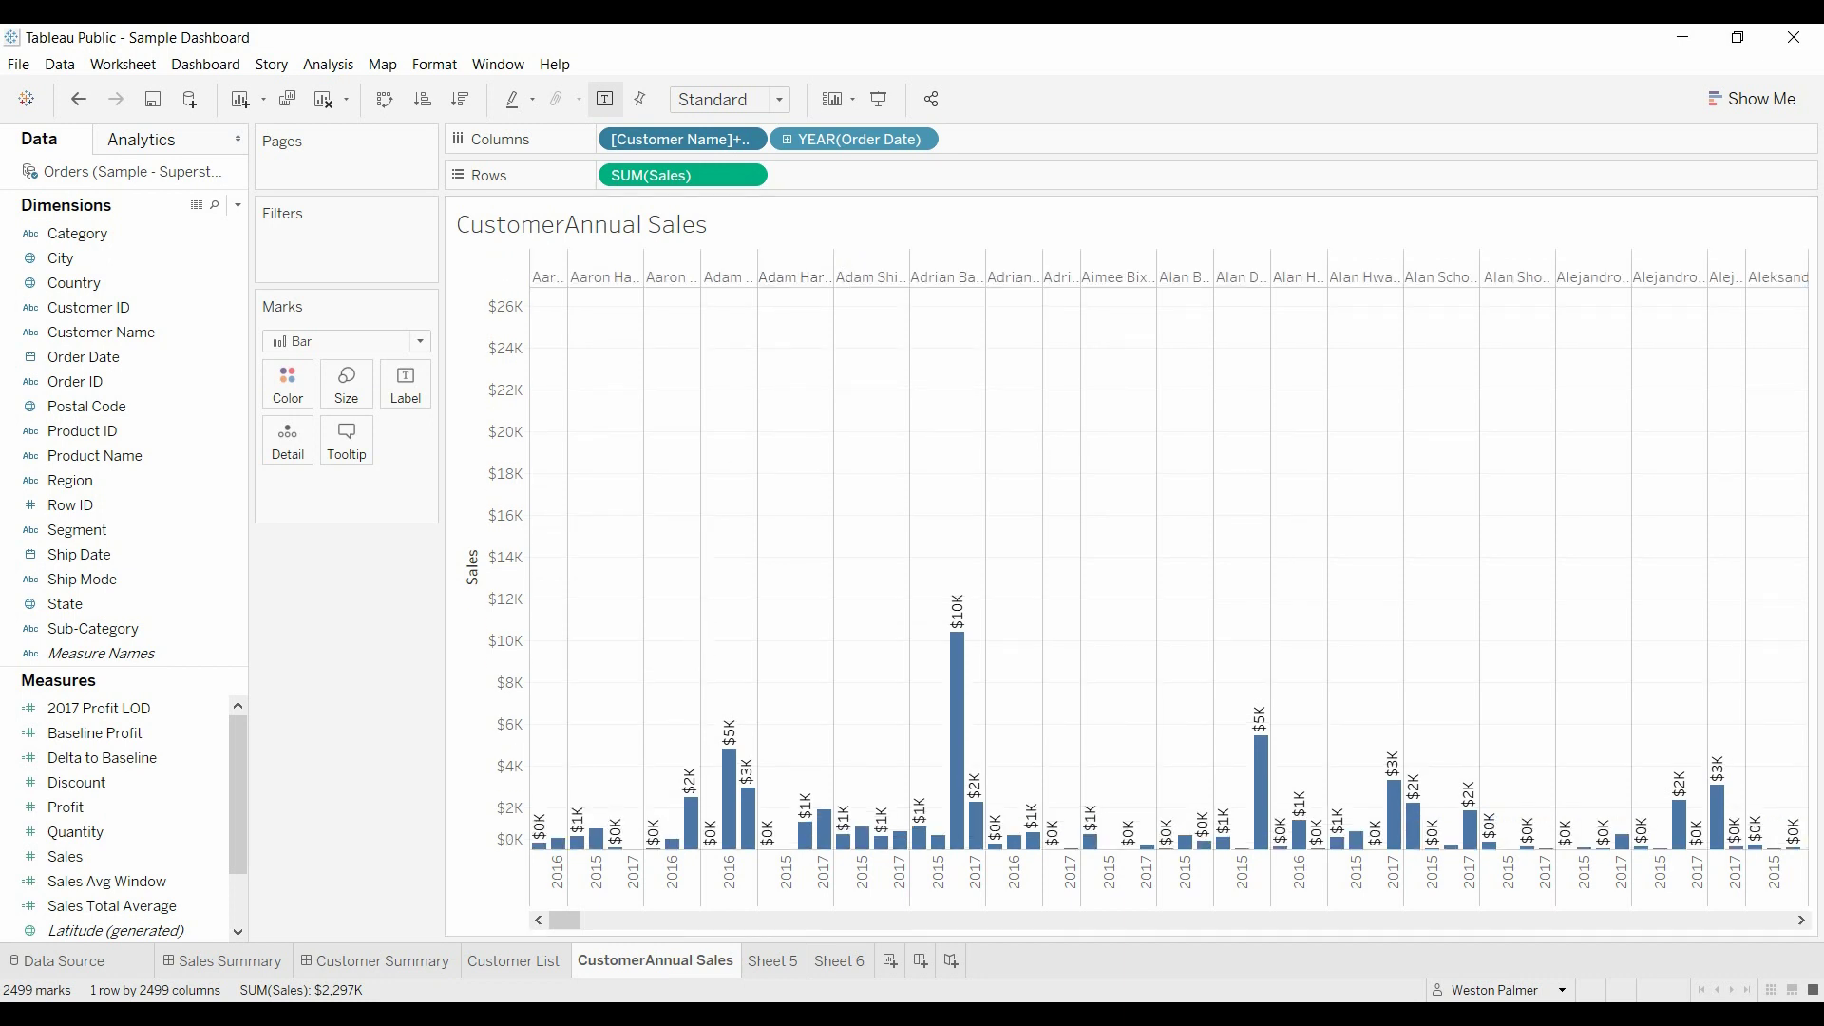
left_click(437, 963)
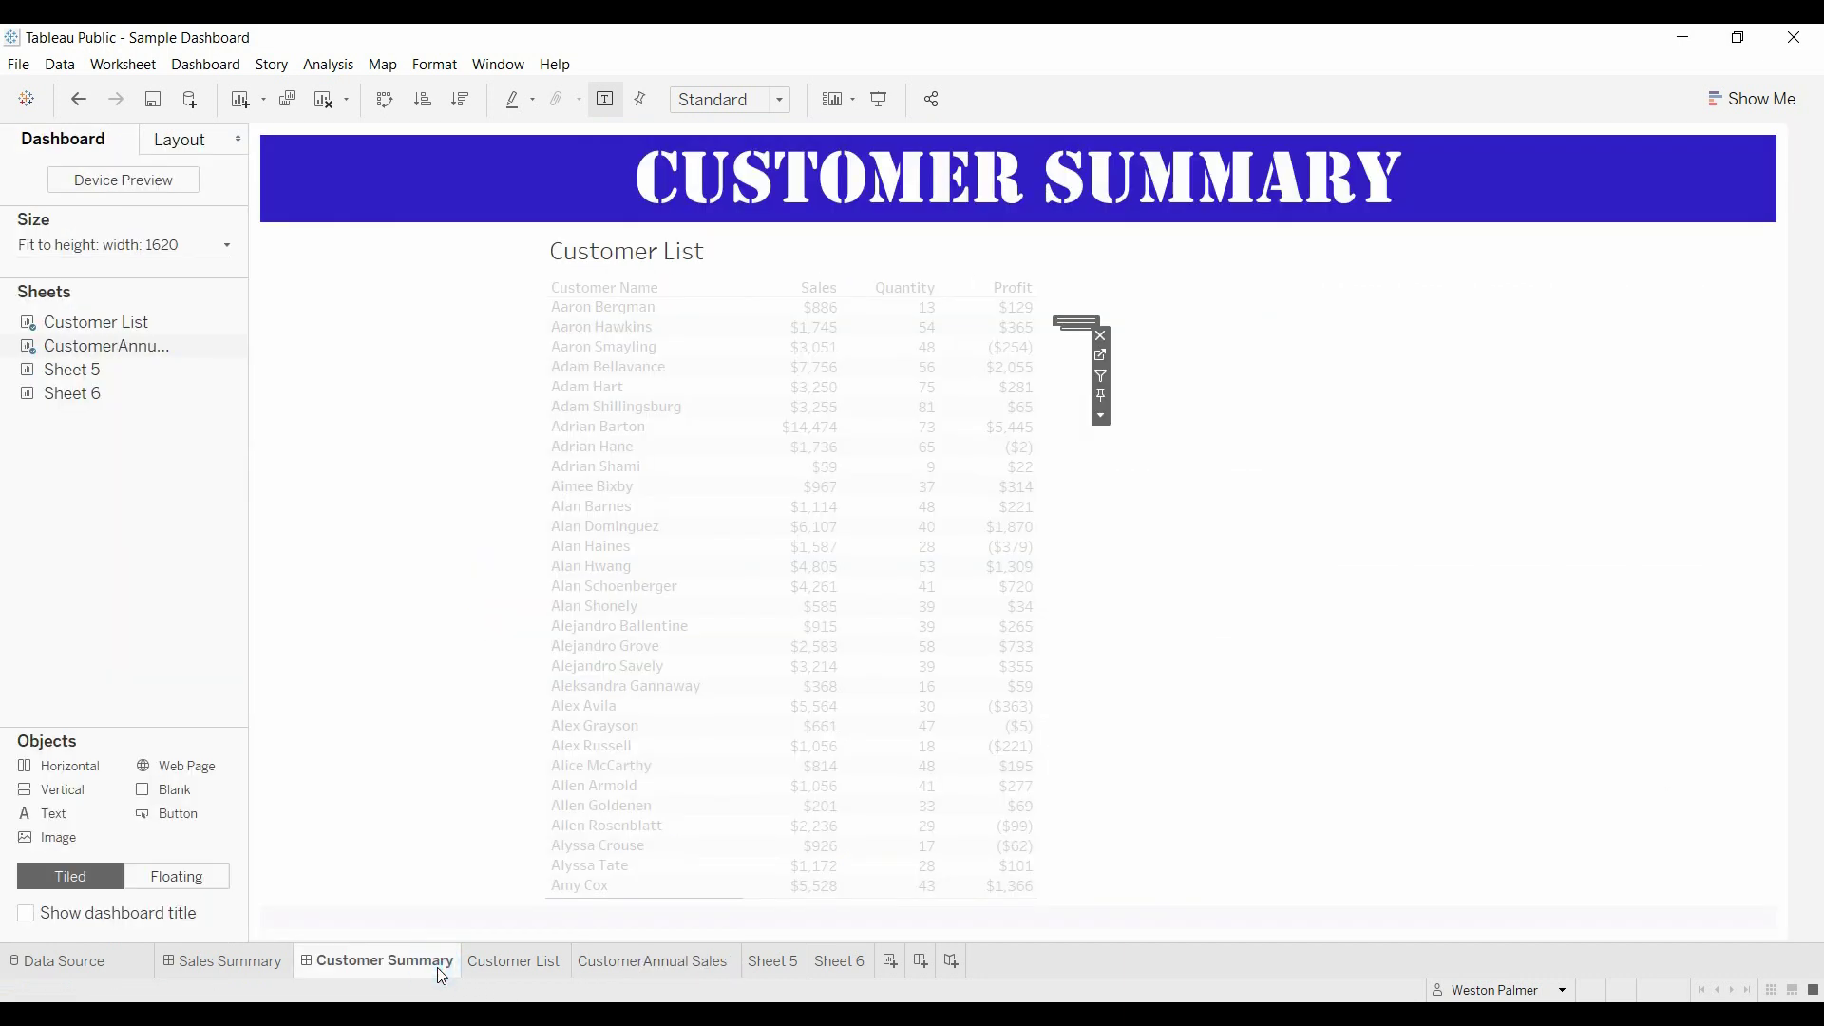
Select a customer in the Customer List to preview their two-line annual sales chart.
left_click(816, 407)
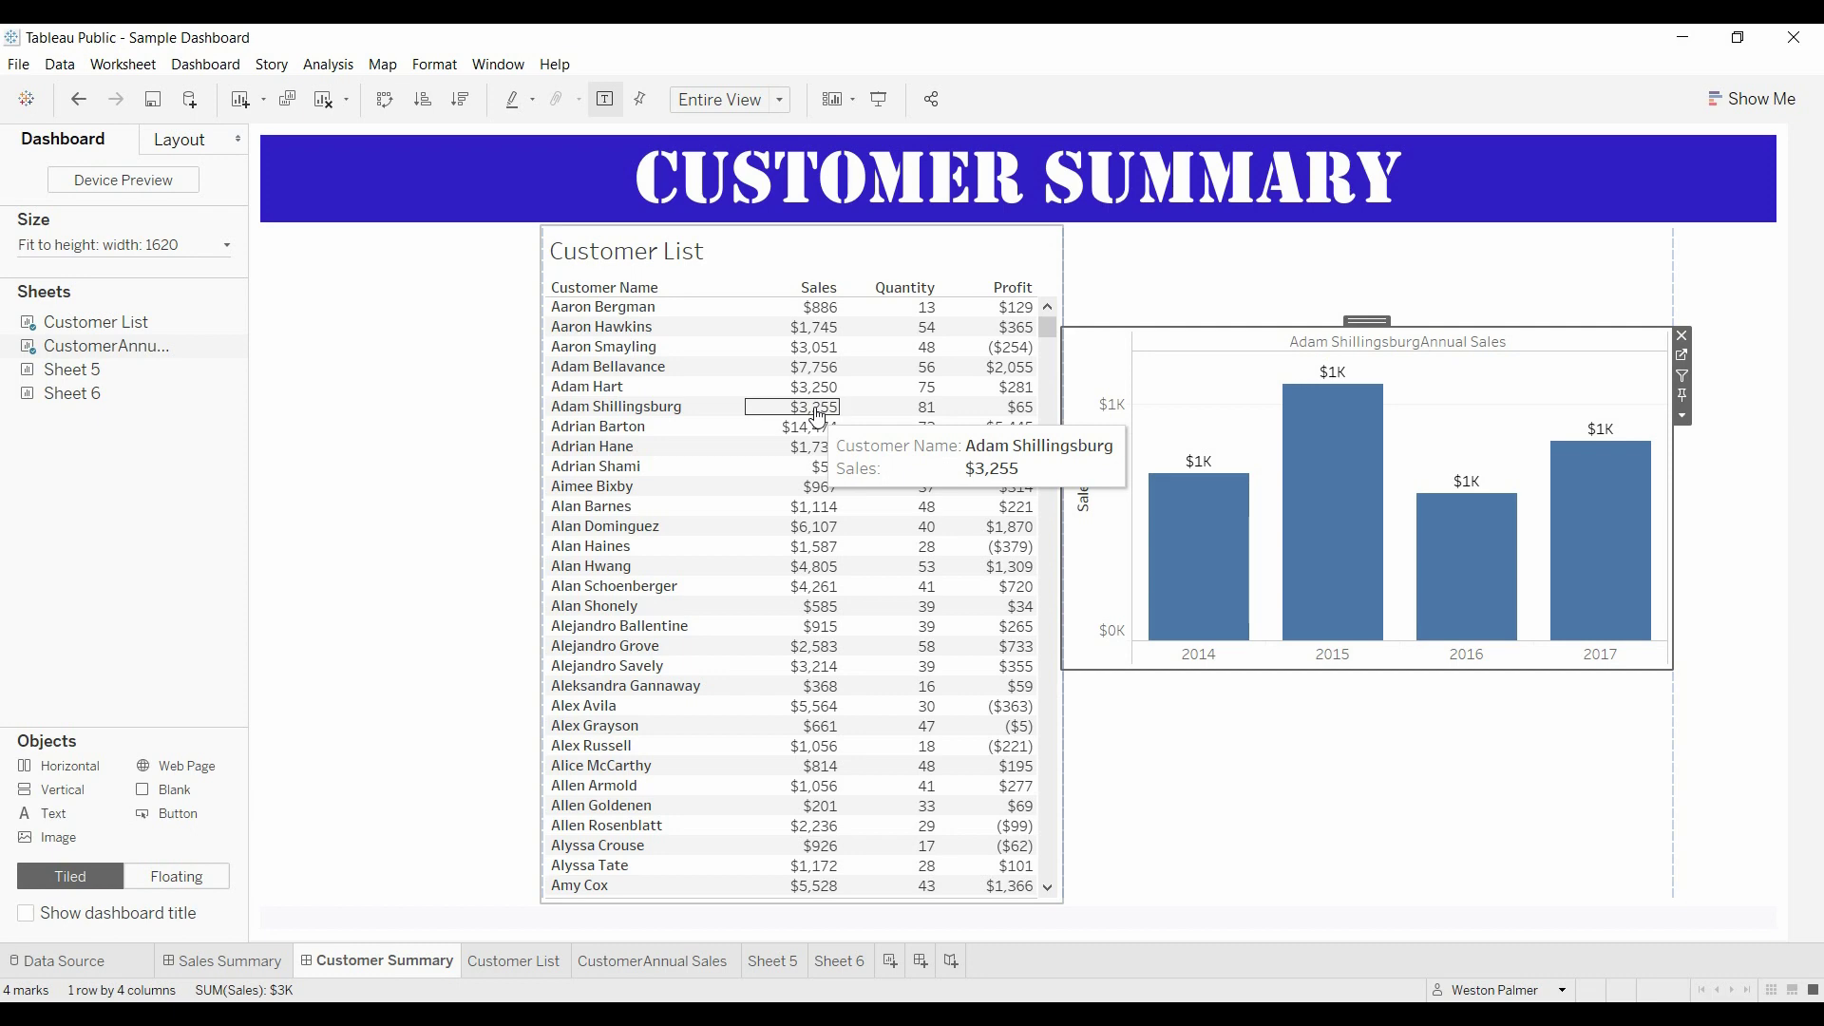
Remove the customer action filter and enlarge the customer header to fit two lines.
left_click(695, 967)
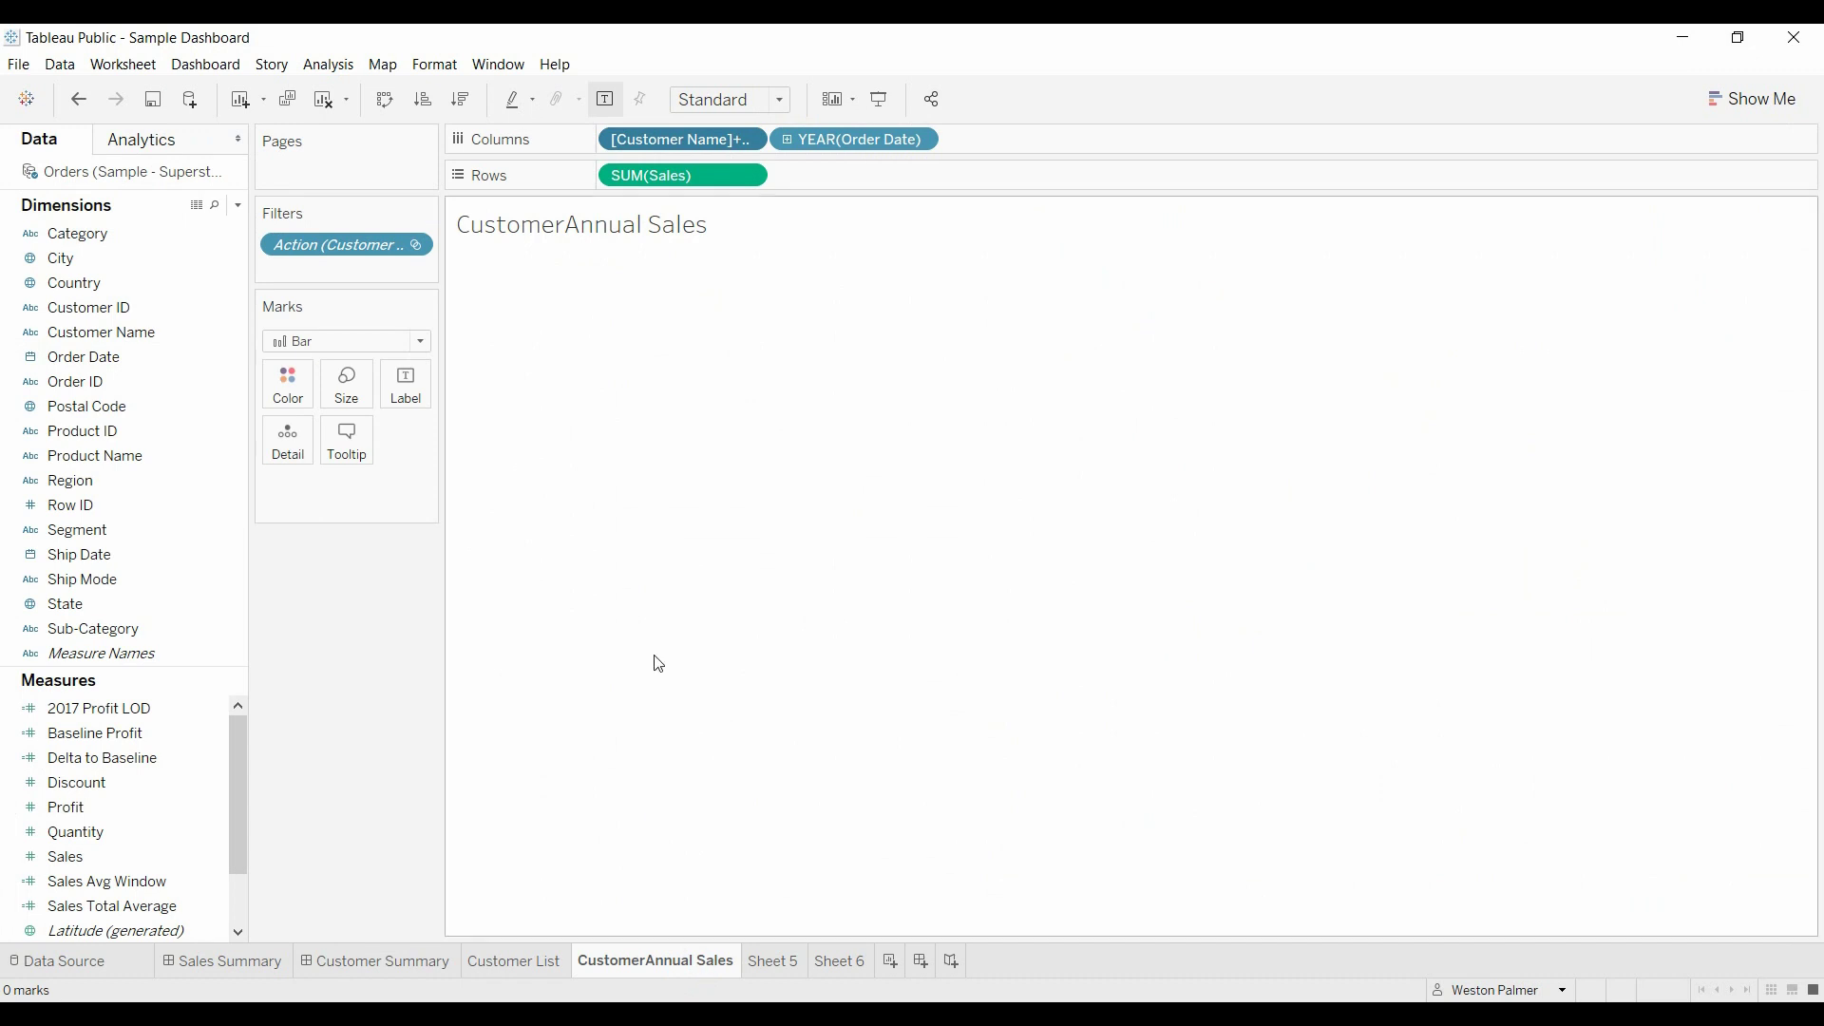
left_click_drag(360, 258, 668, 330)
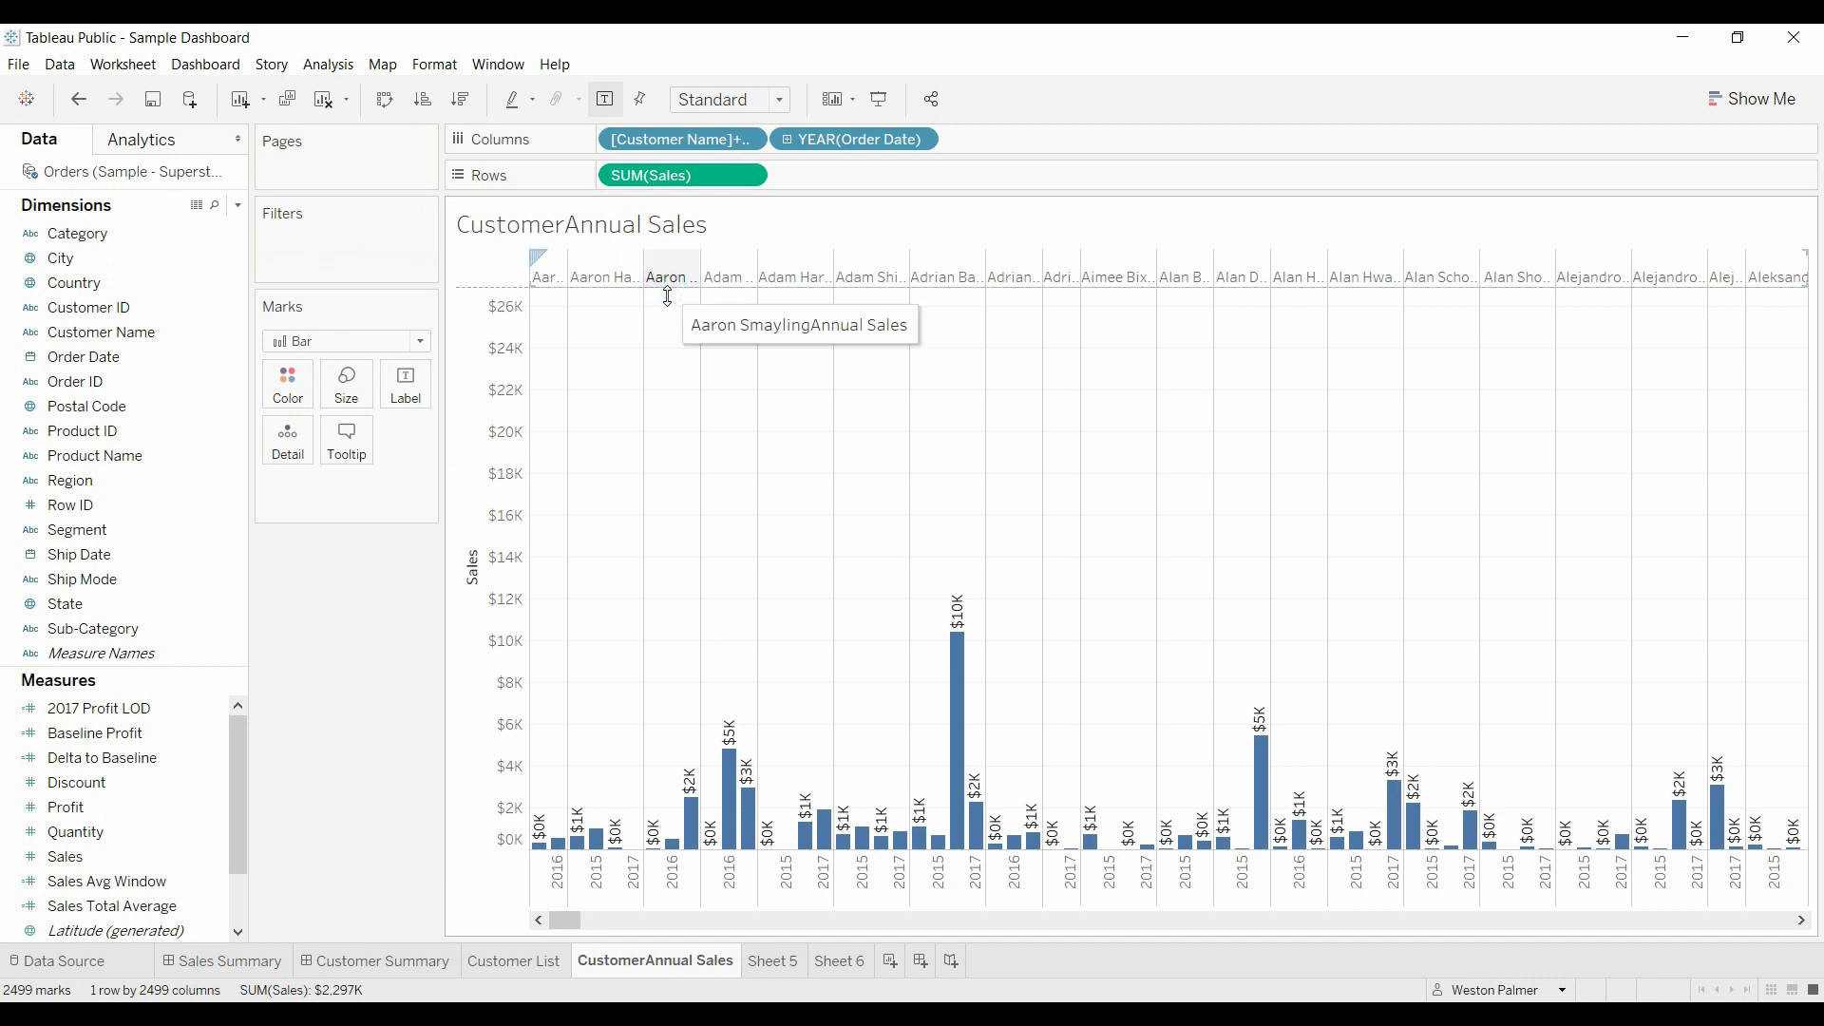
mouse_move(668, 299)
left_mouse_down()
mouse_move(673, 344)
mouse_move(669, 316)
left_mouse_up()
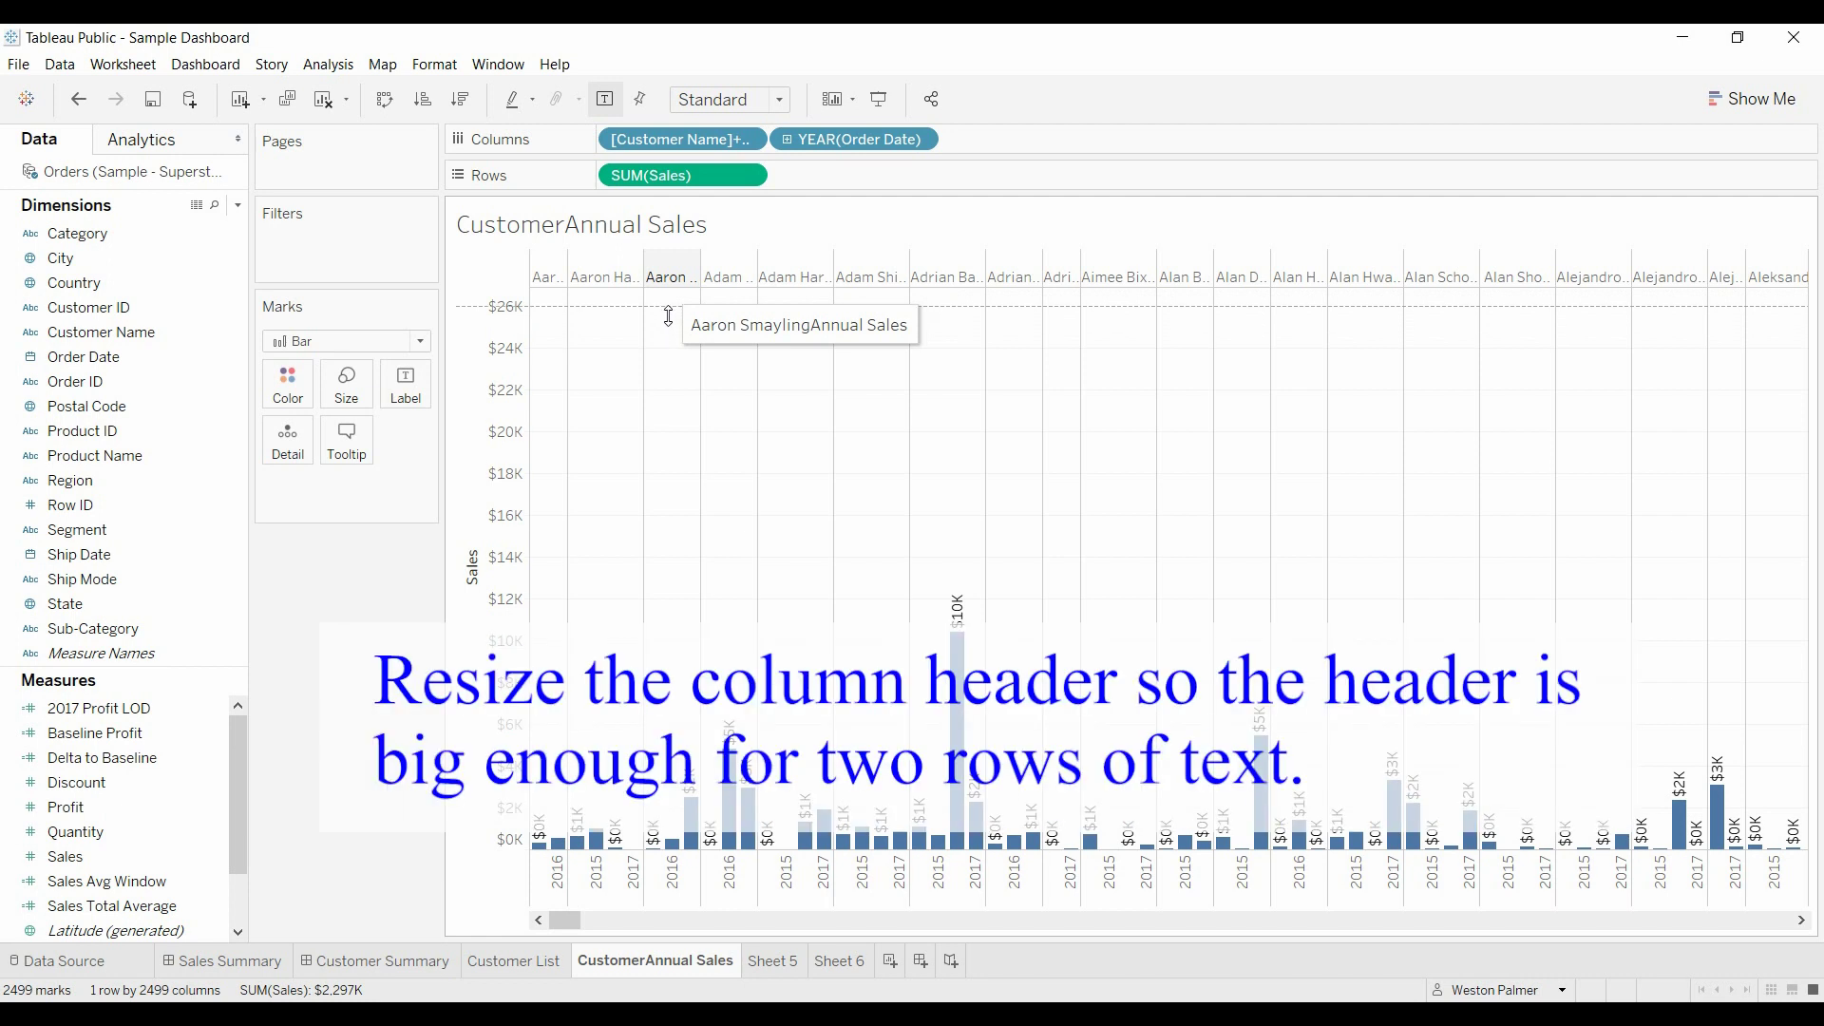
left_click_drag(668, 339, 670, 338)
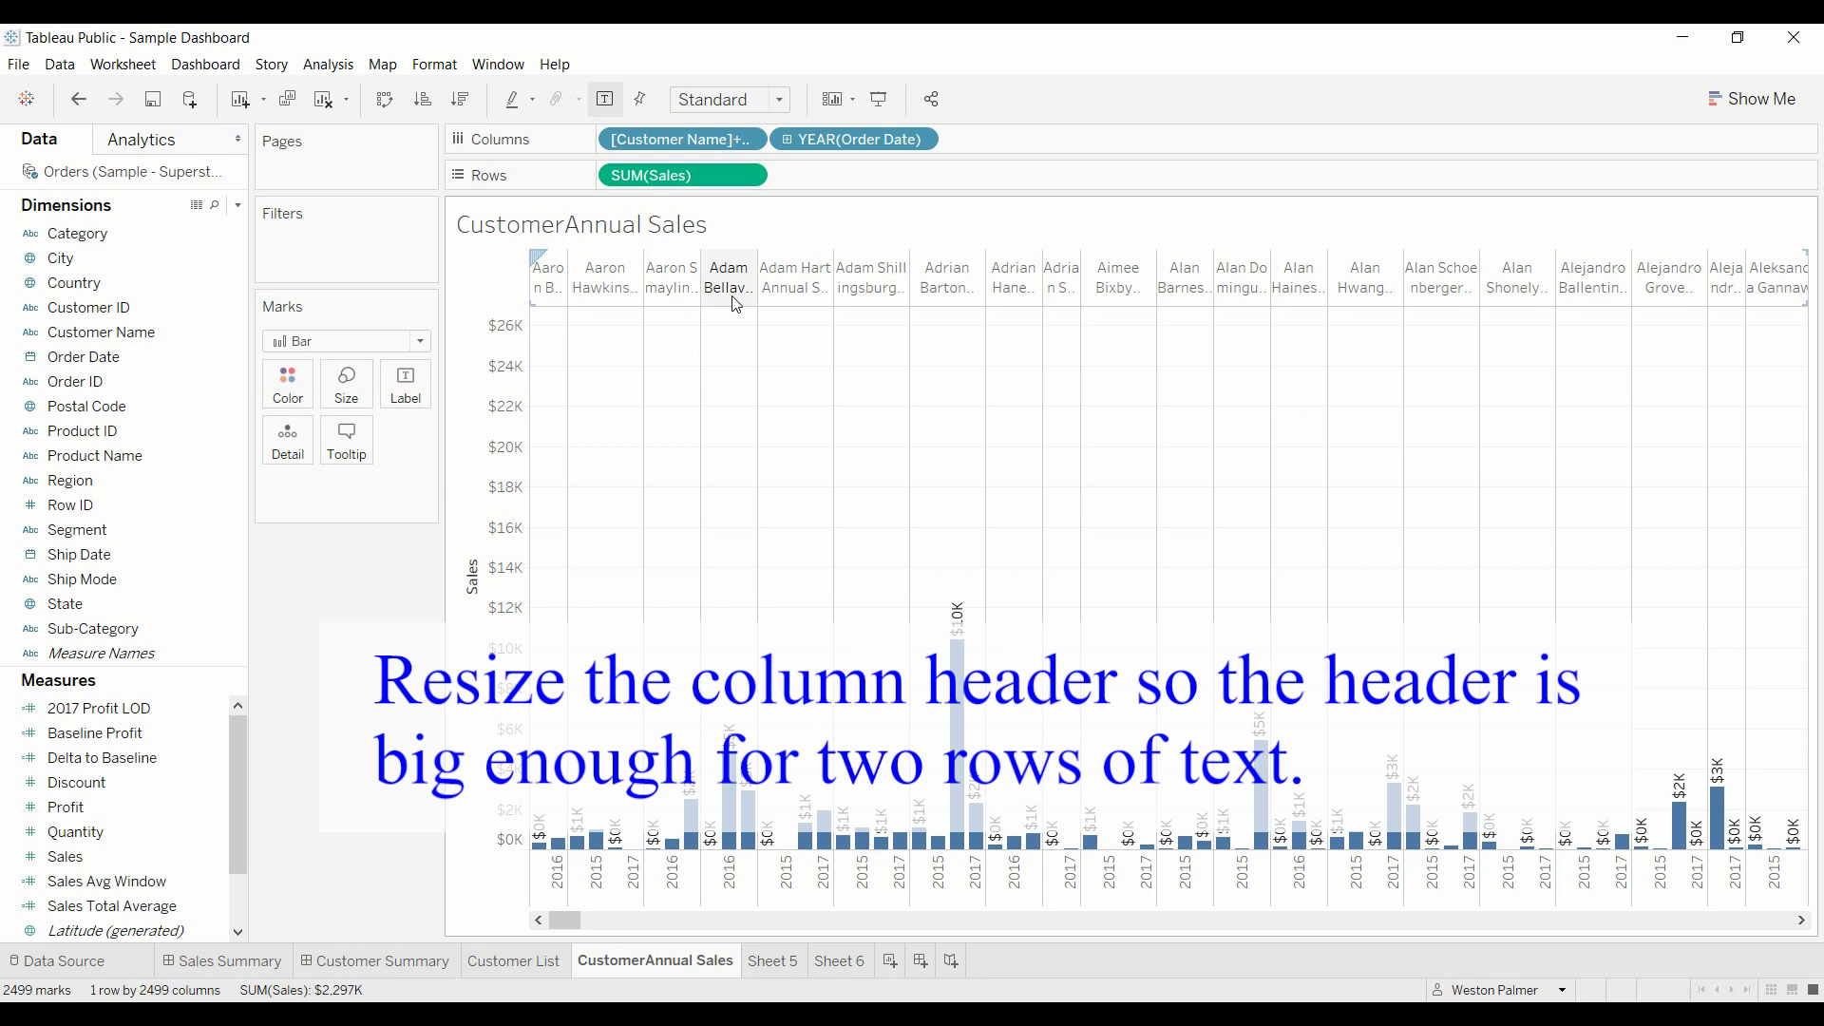
left_click(391, 961)
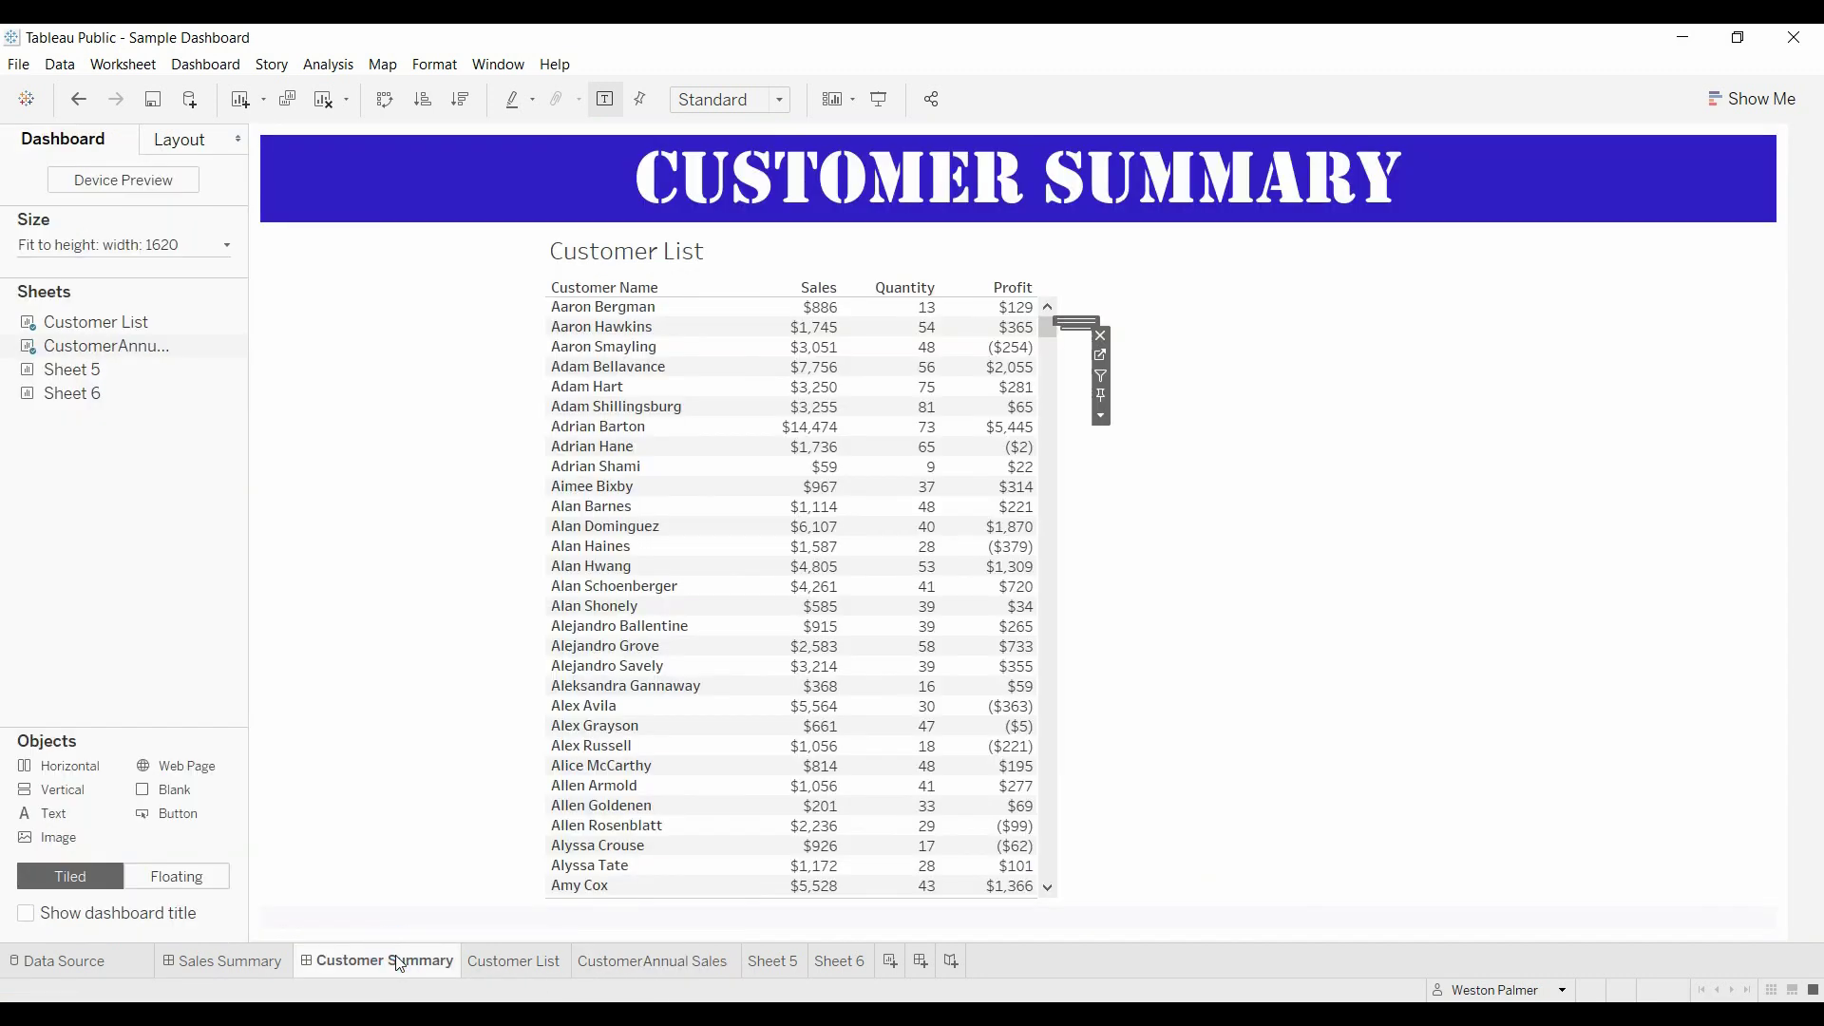
left_click(807, 512)
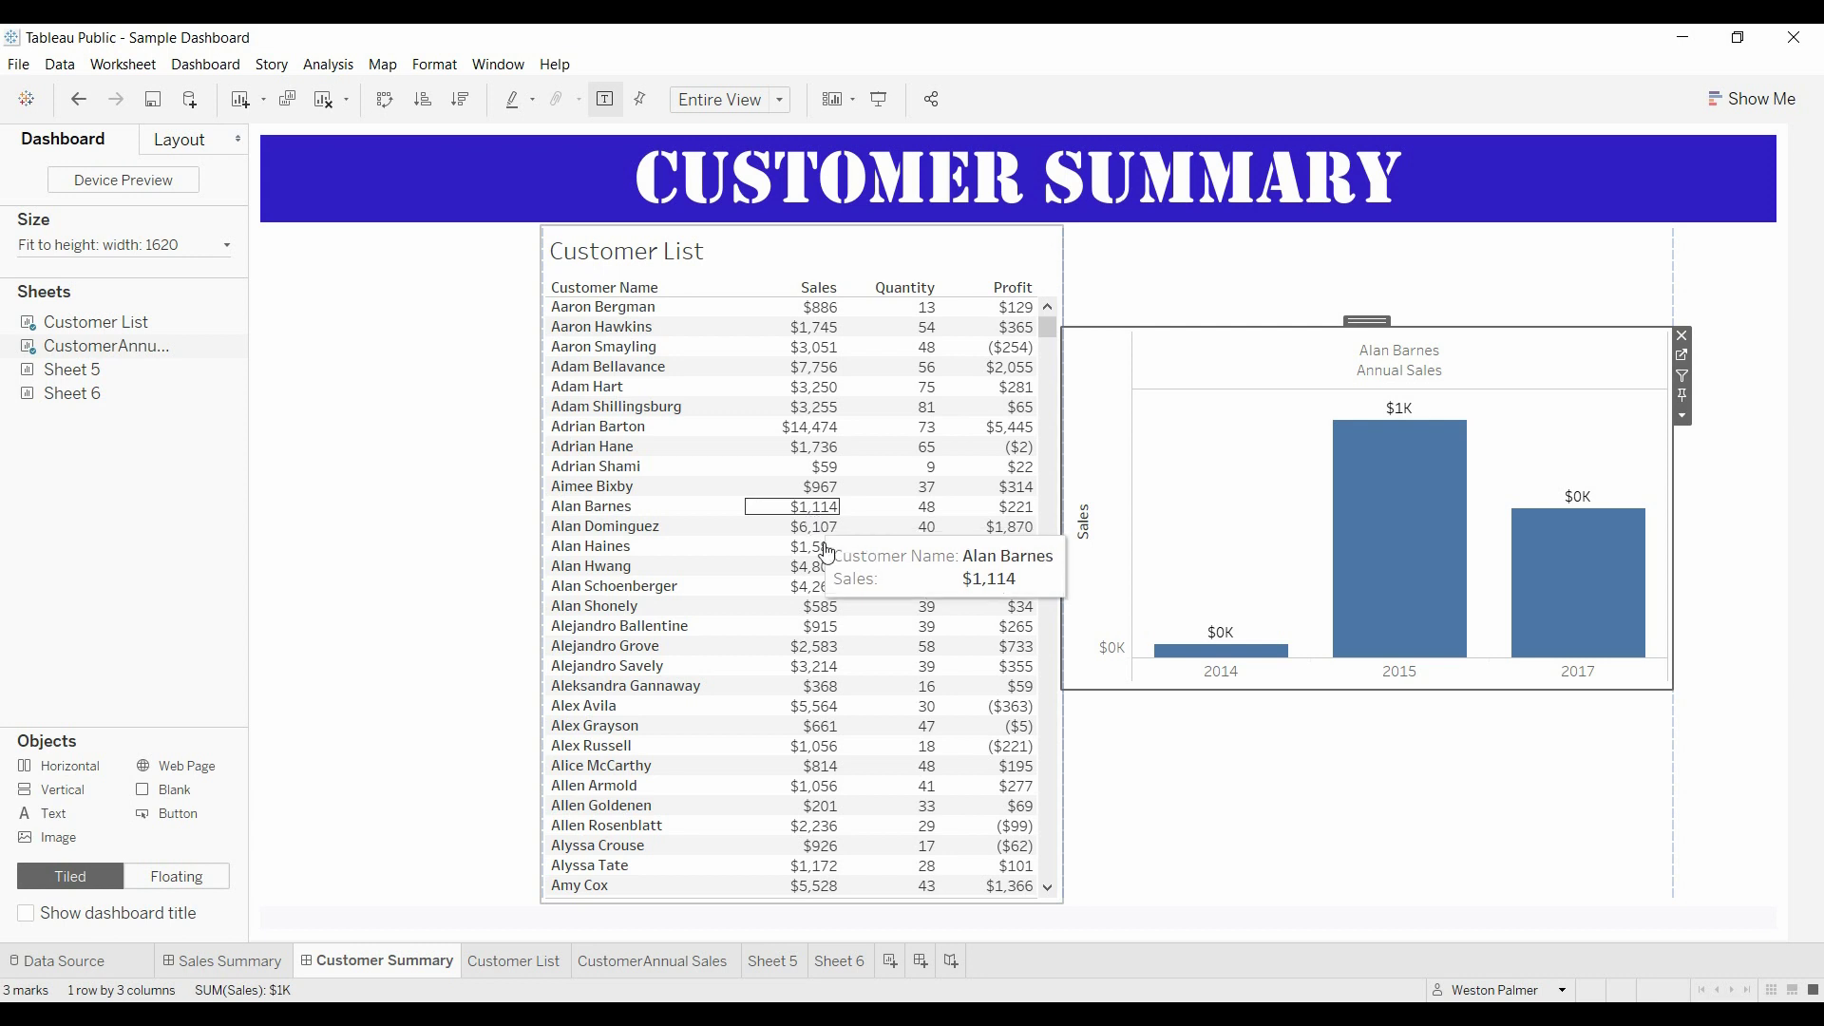
mouse_move(838, 600)
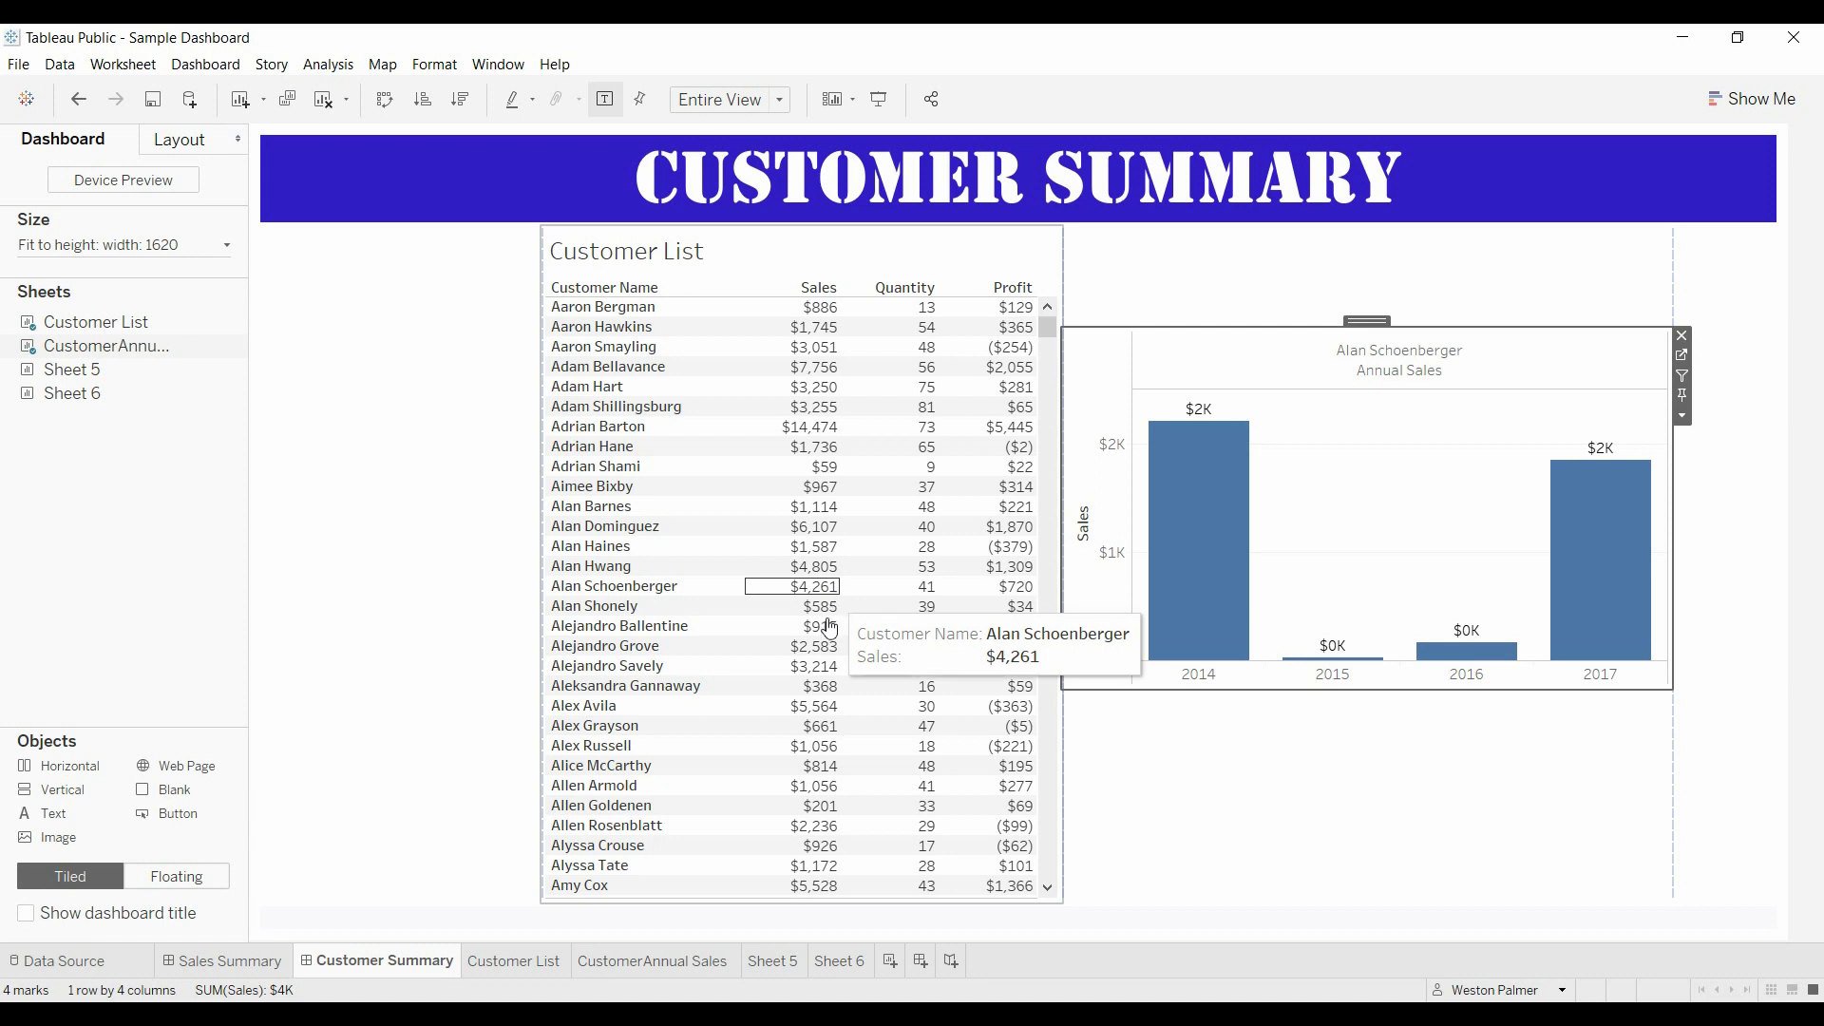
mouse_move(819, 672)
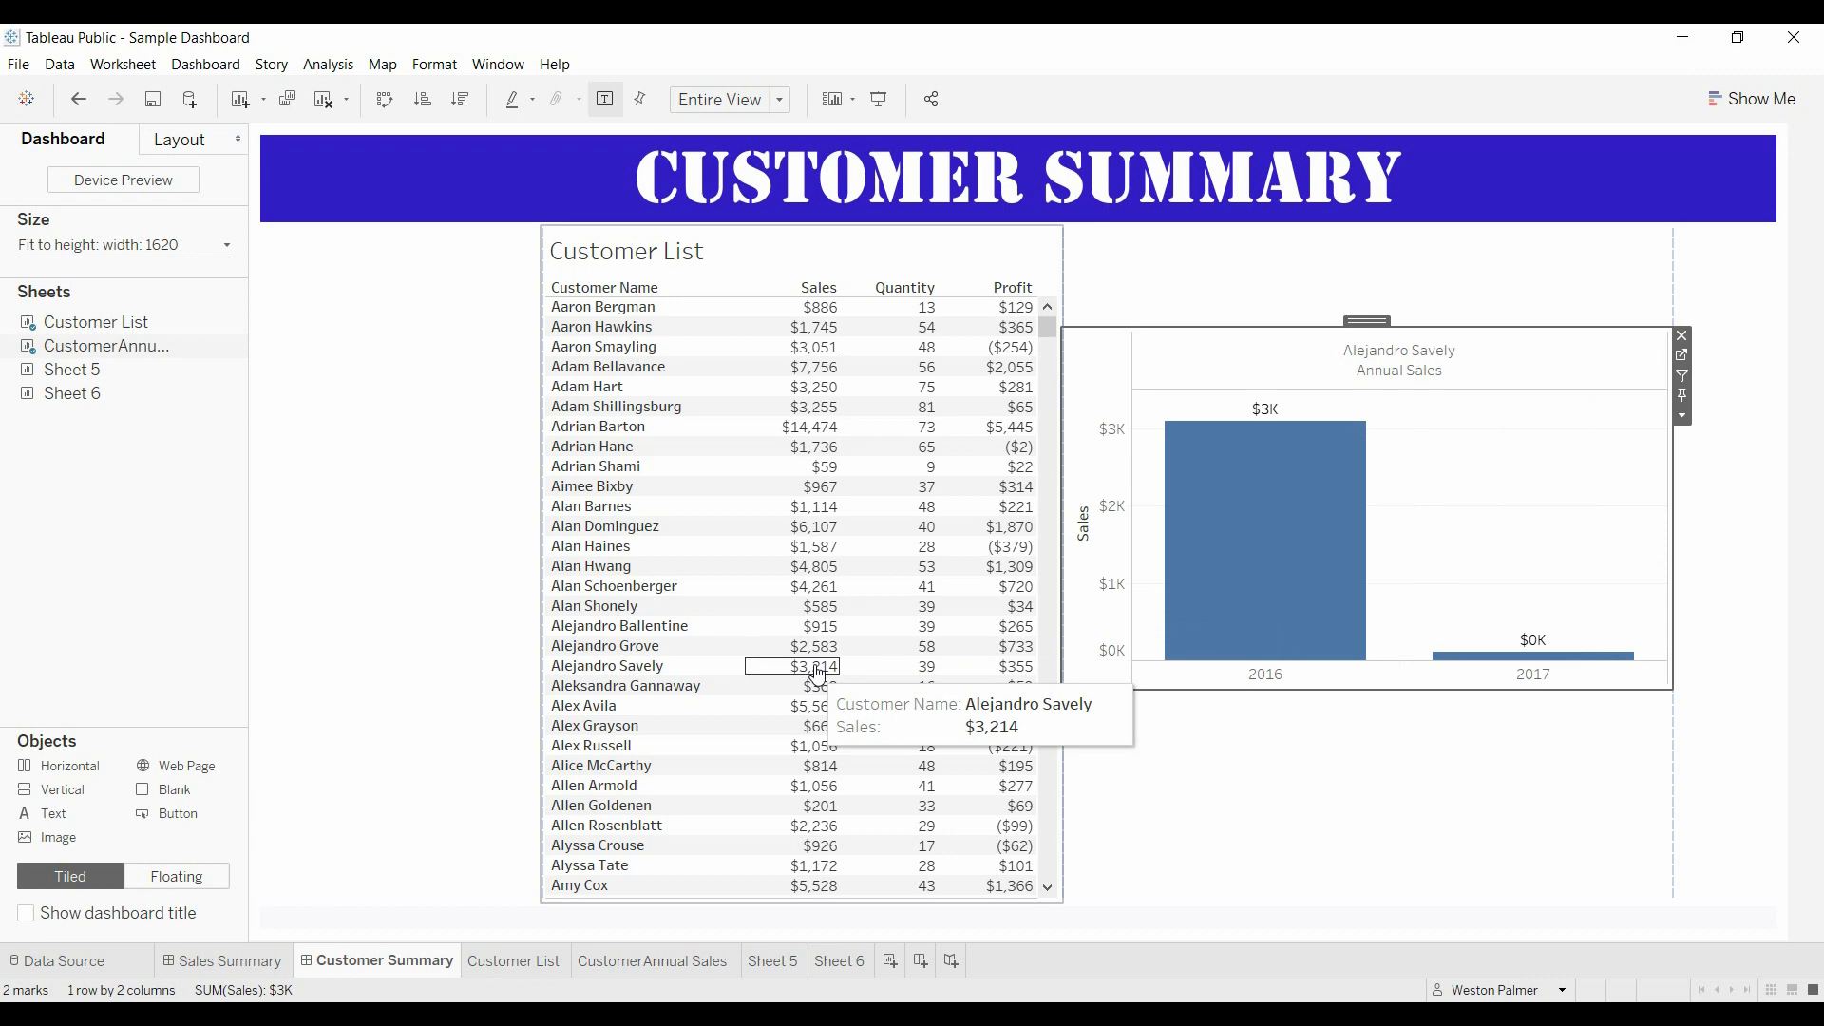
Remove the action filter again and turn on Show Missing Values for YEAR(Order Date).
left_click(654, 966)
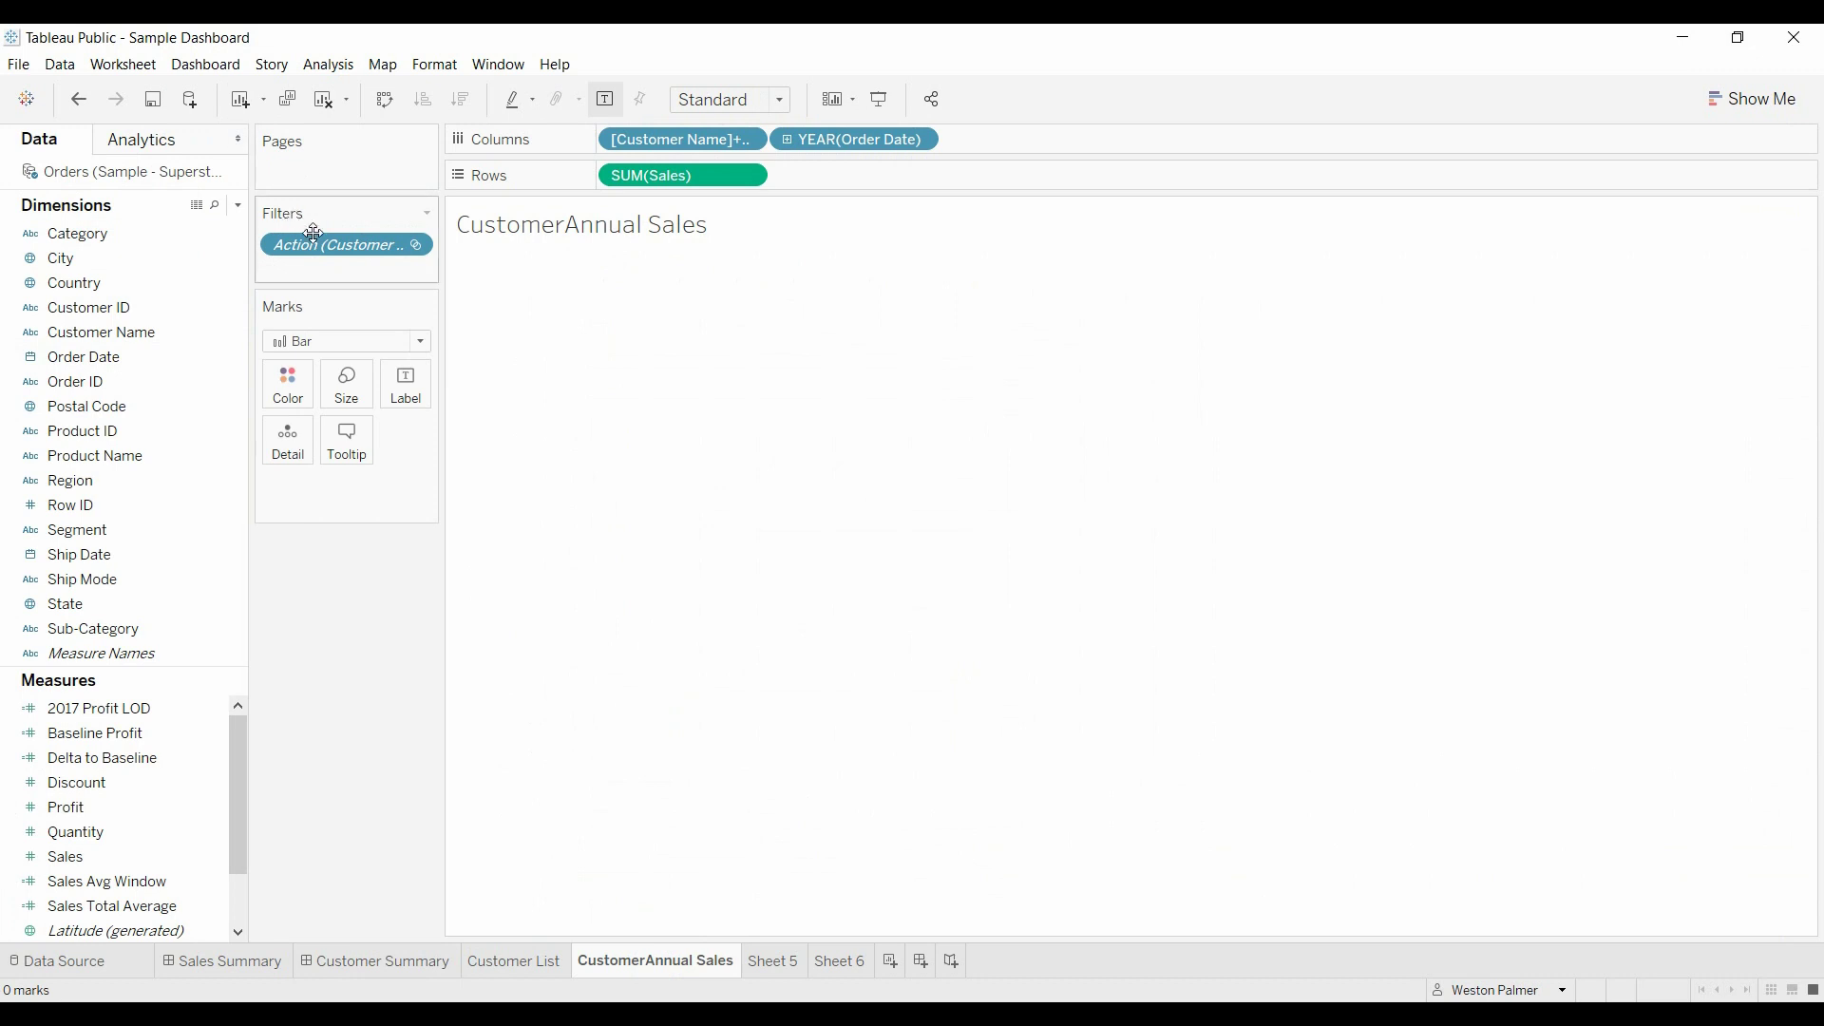
left_click_drag(338, 245, 304, 663)
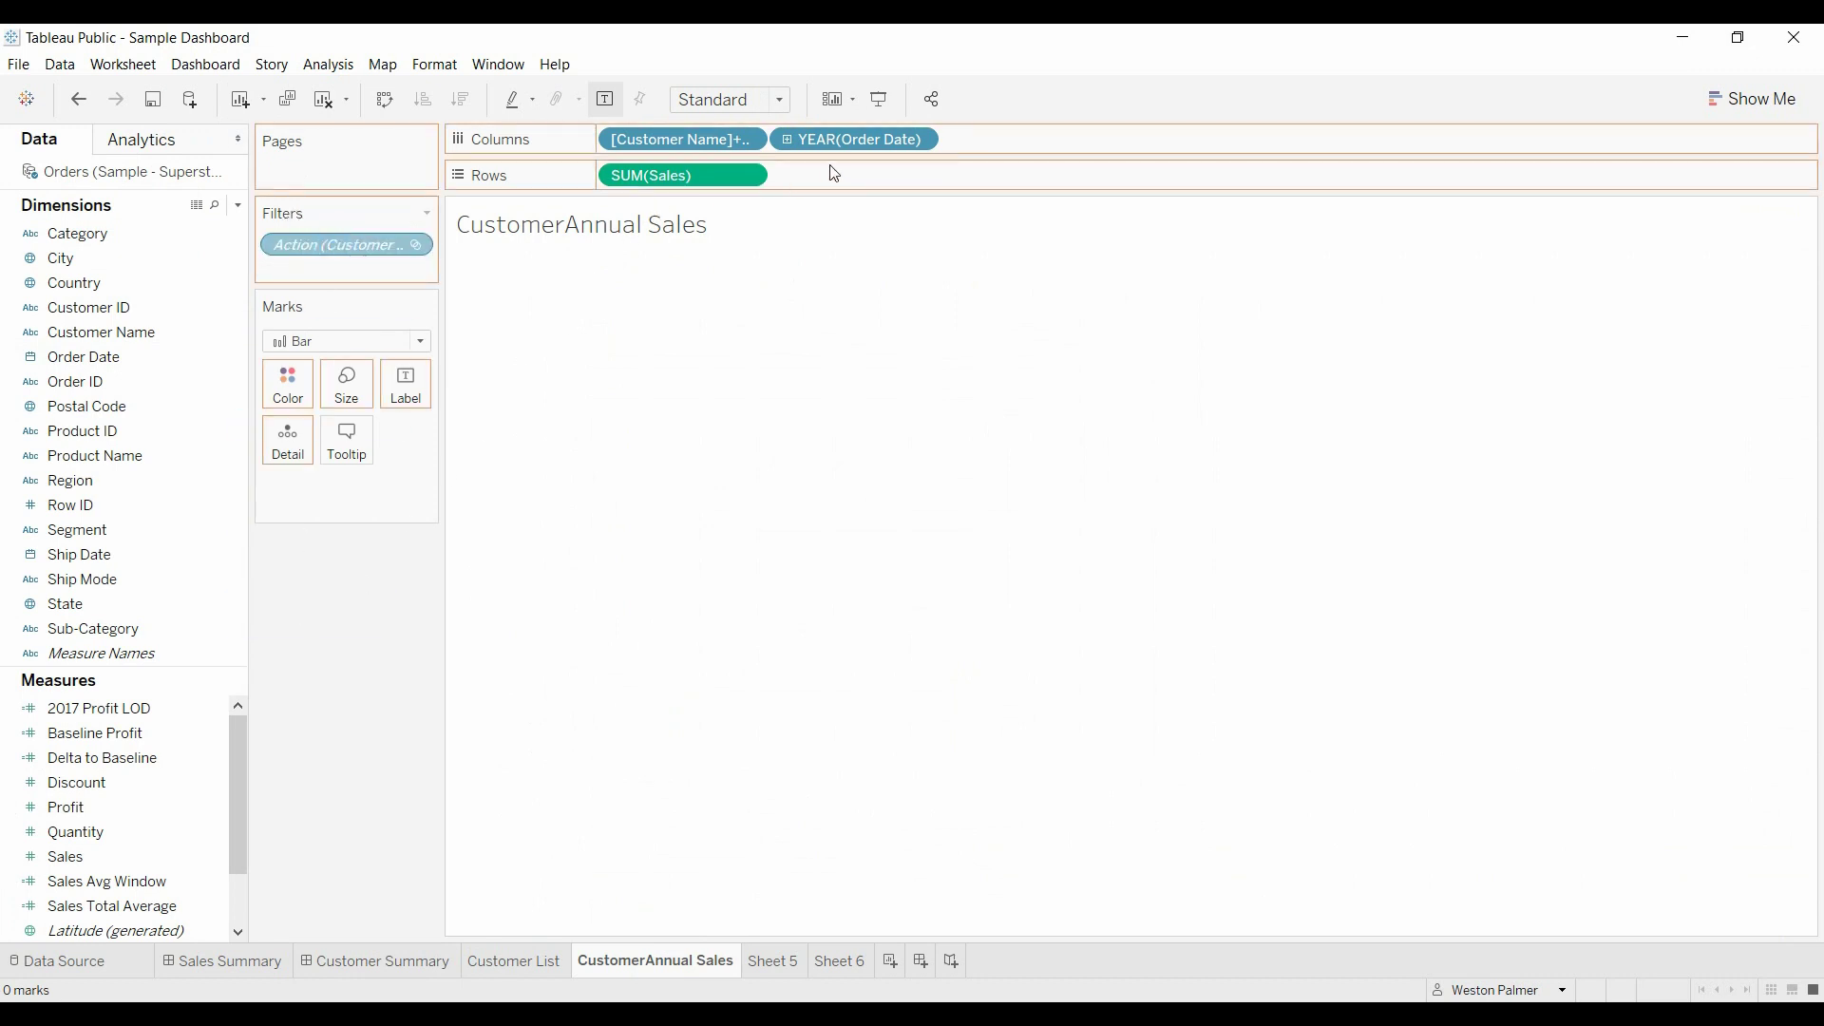
left_click(921, 142)
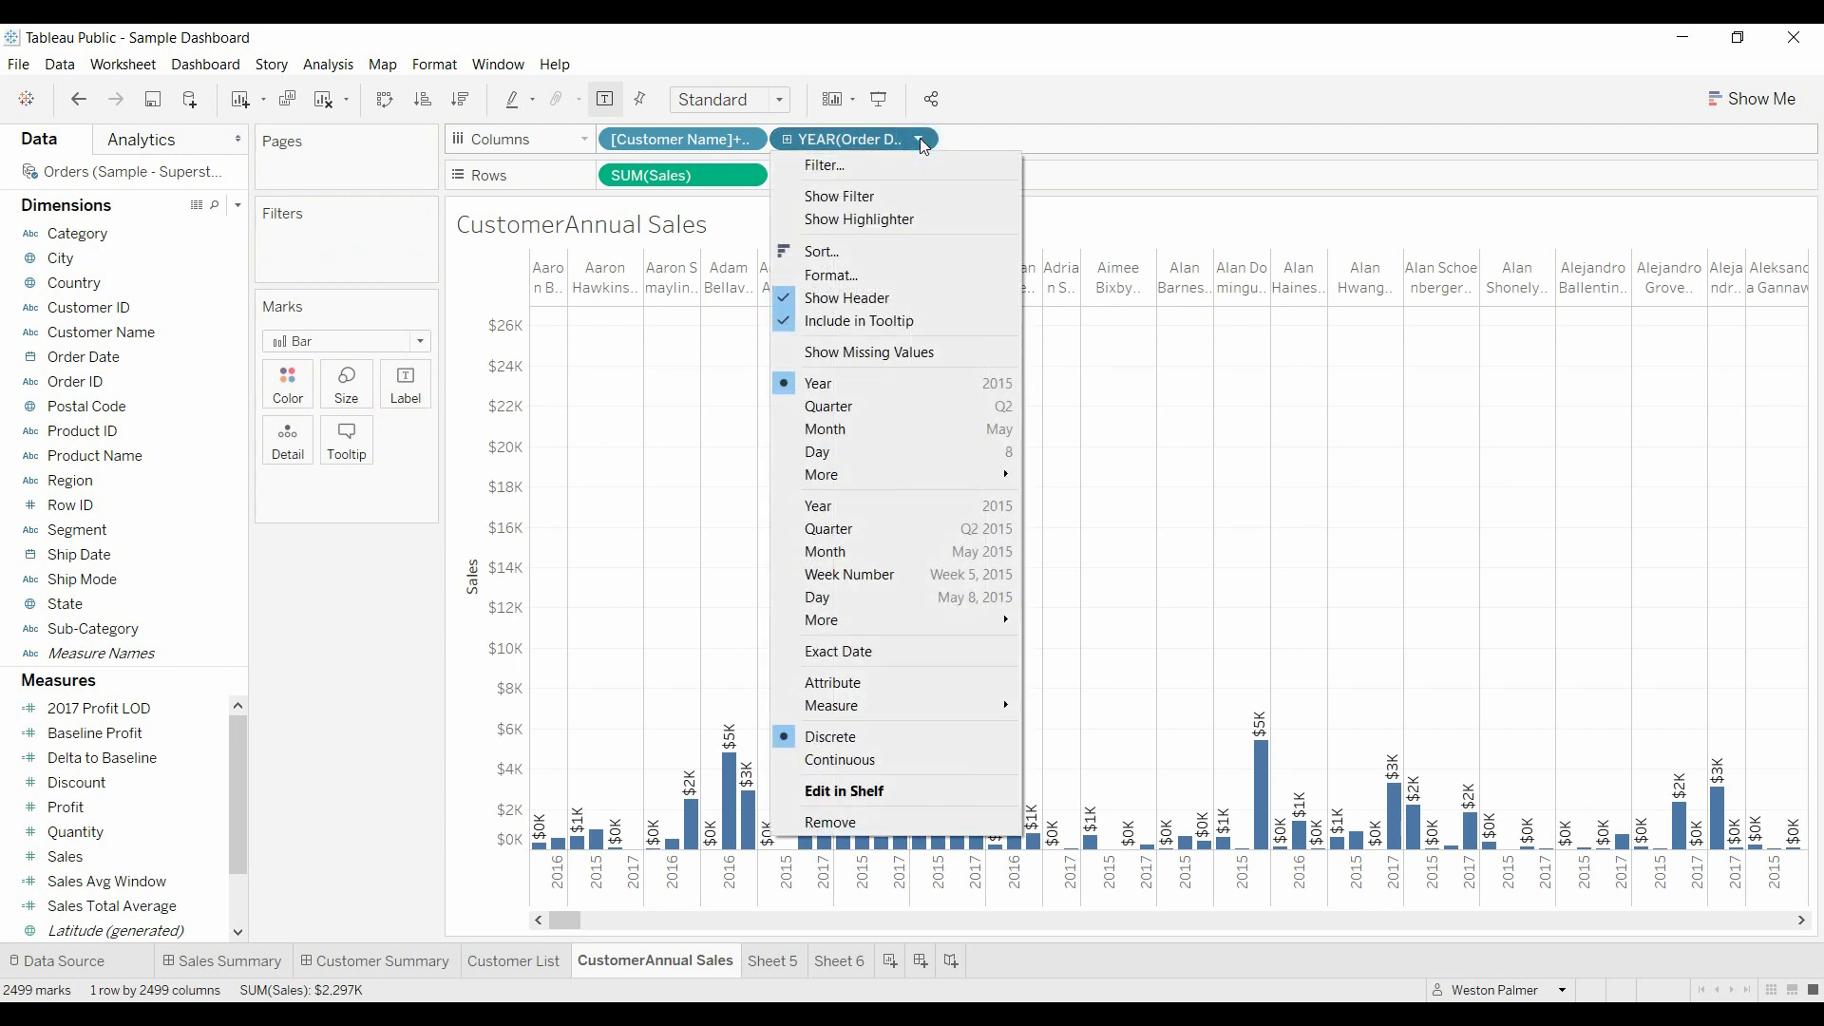
left_click(941, 353)
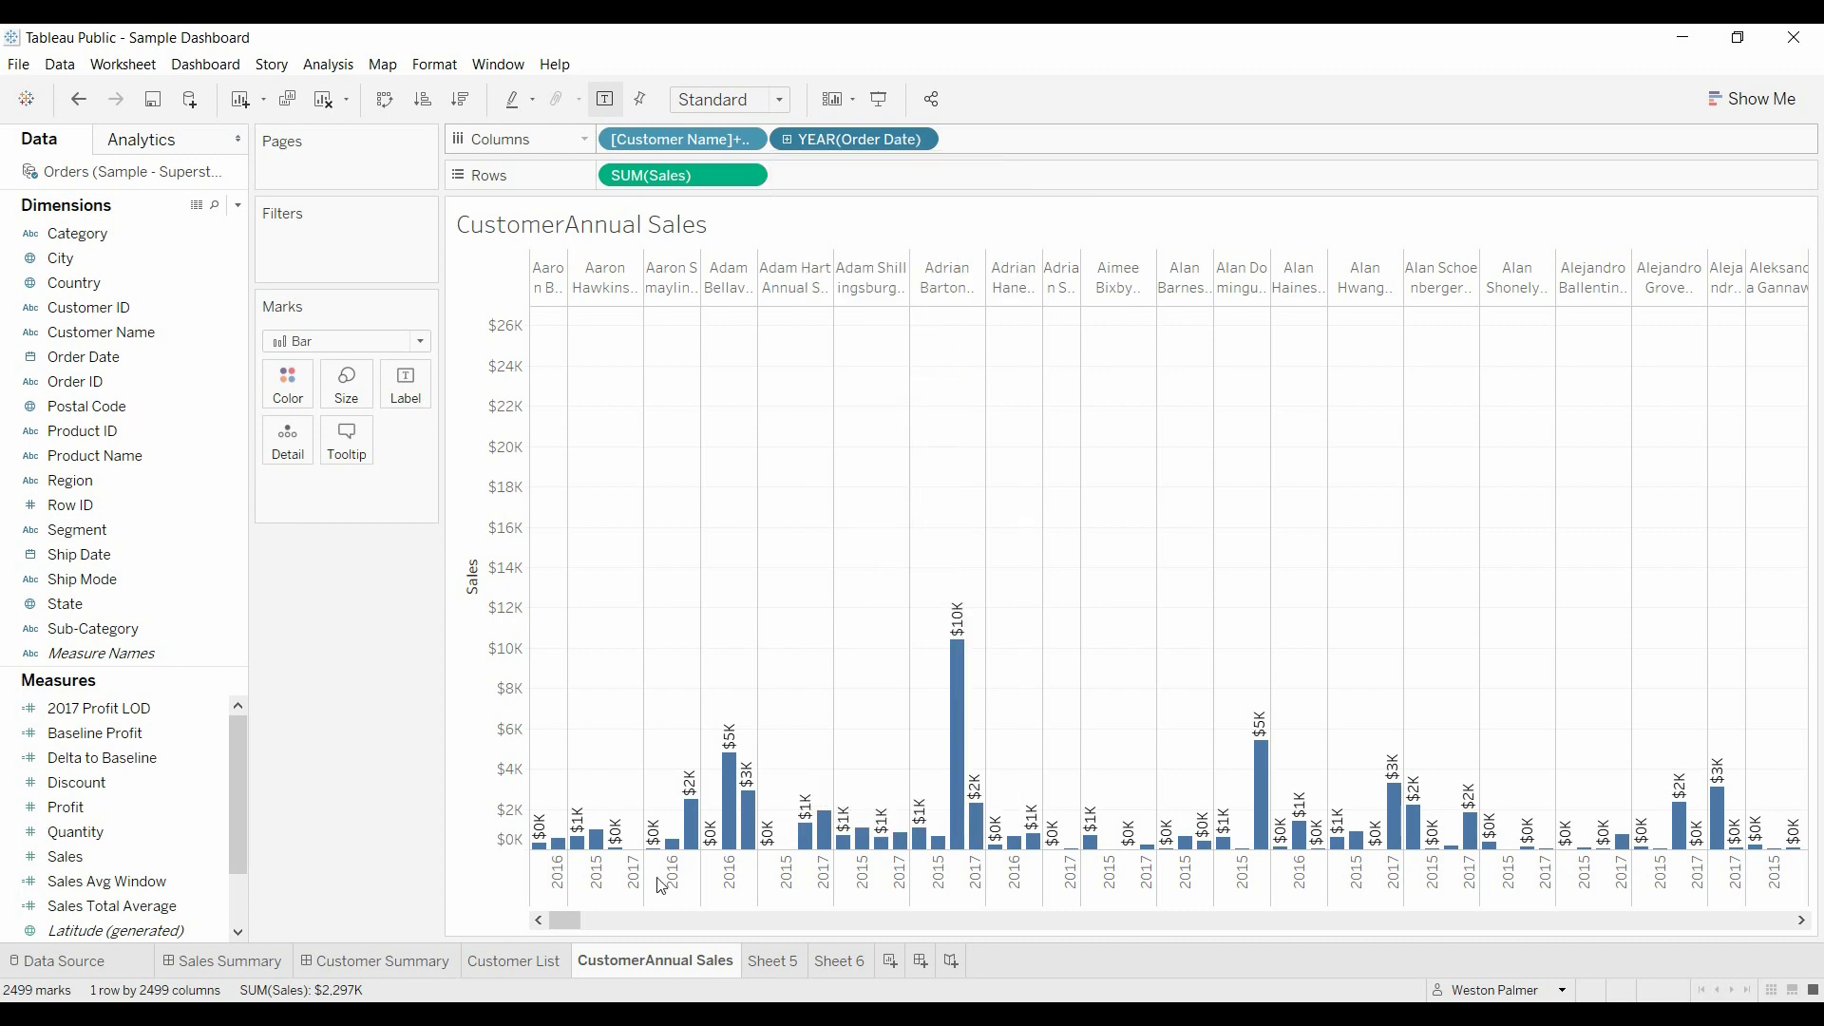
On Customer Summary, select a customer to confirm years 2014–2017 appear, including empty 2016.
left_click(385, 961)
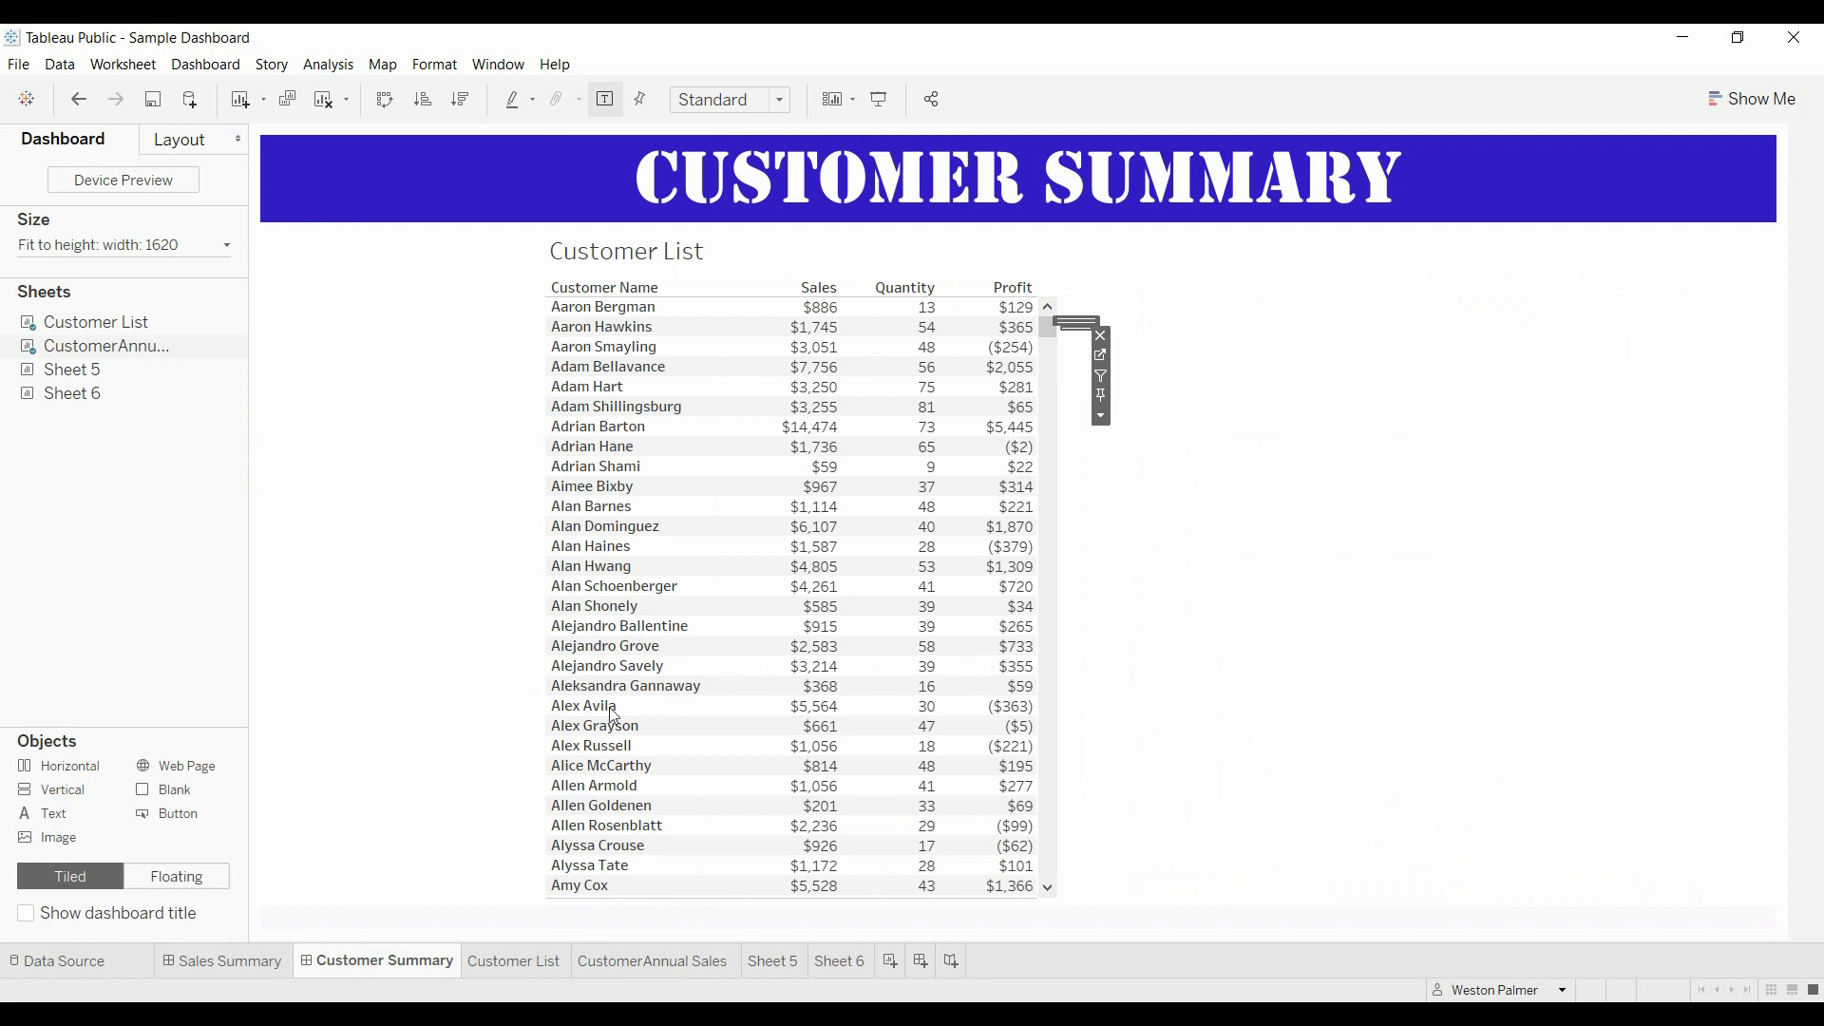
left_click(812, 512)
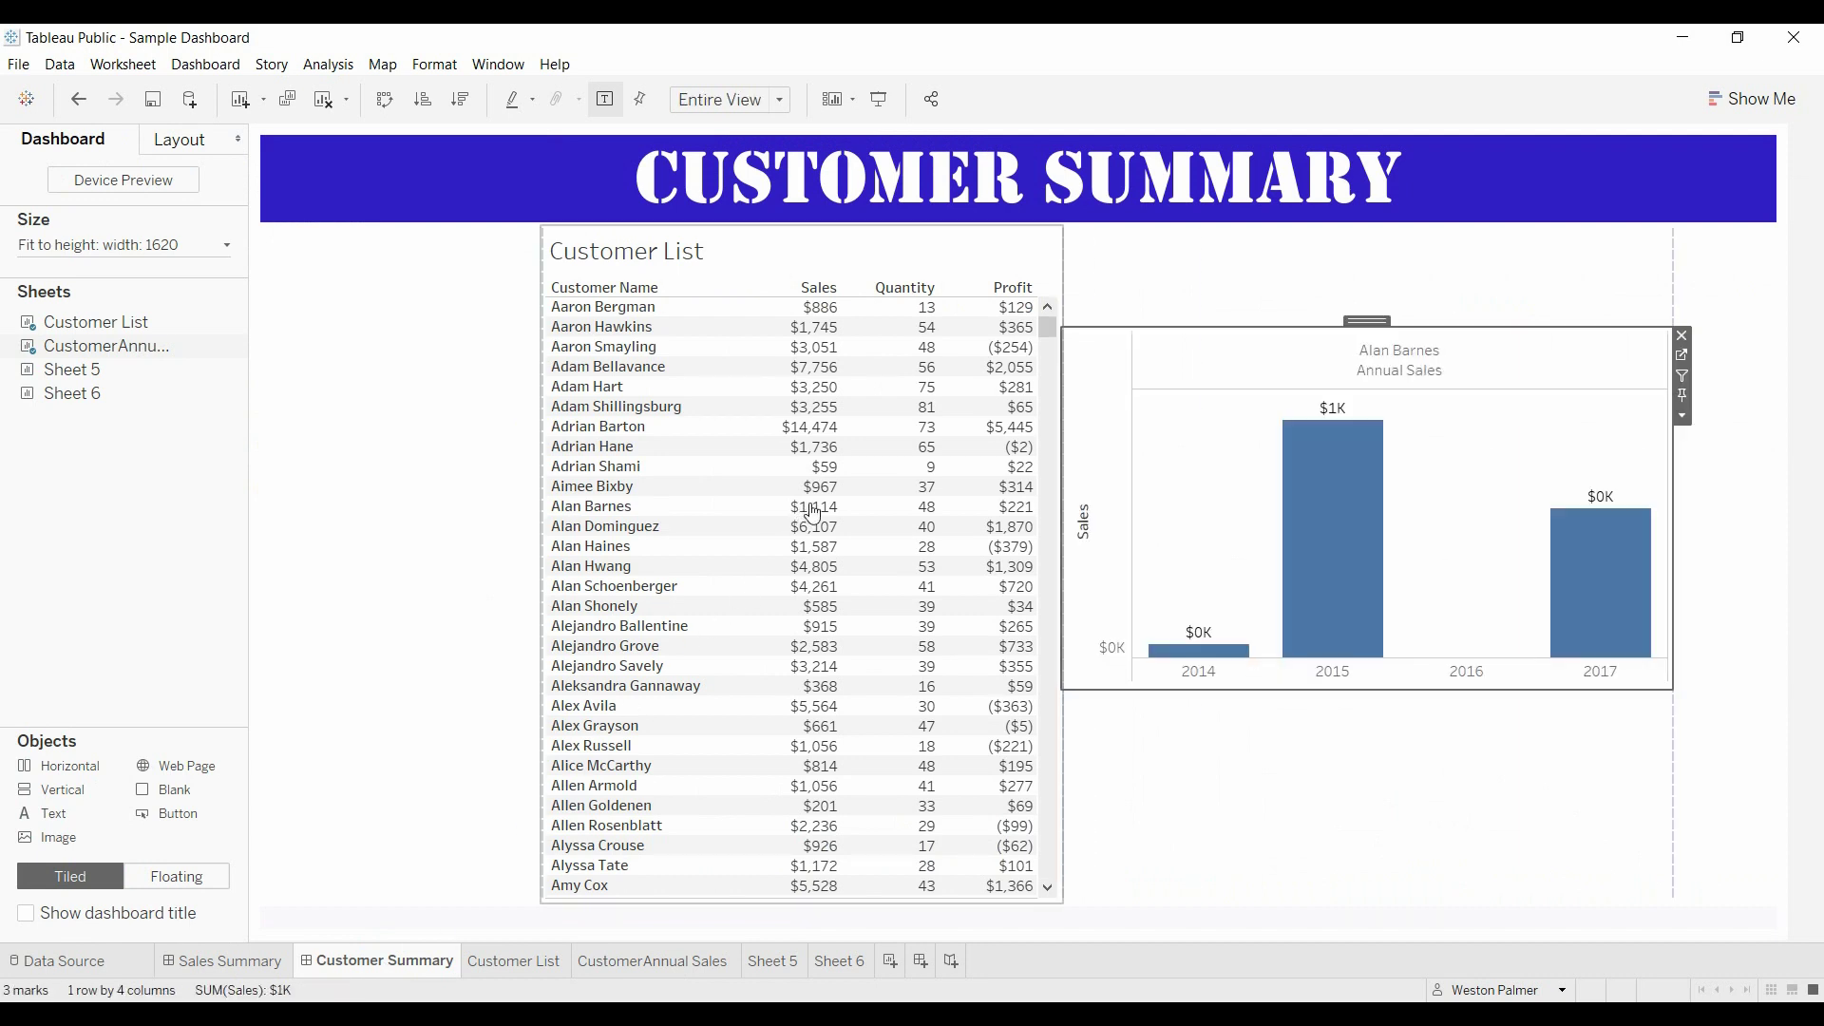